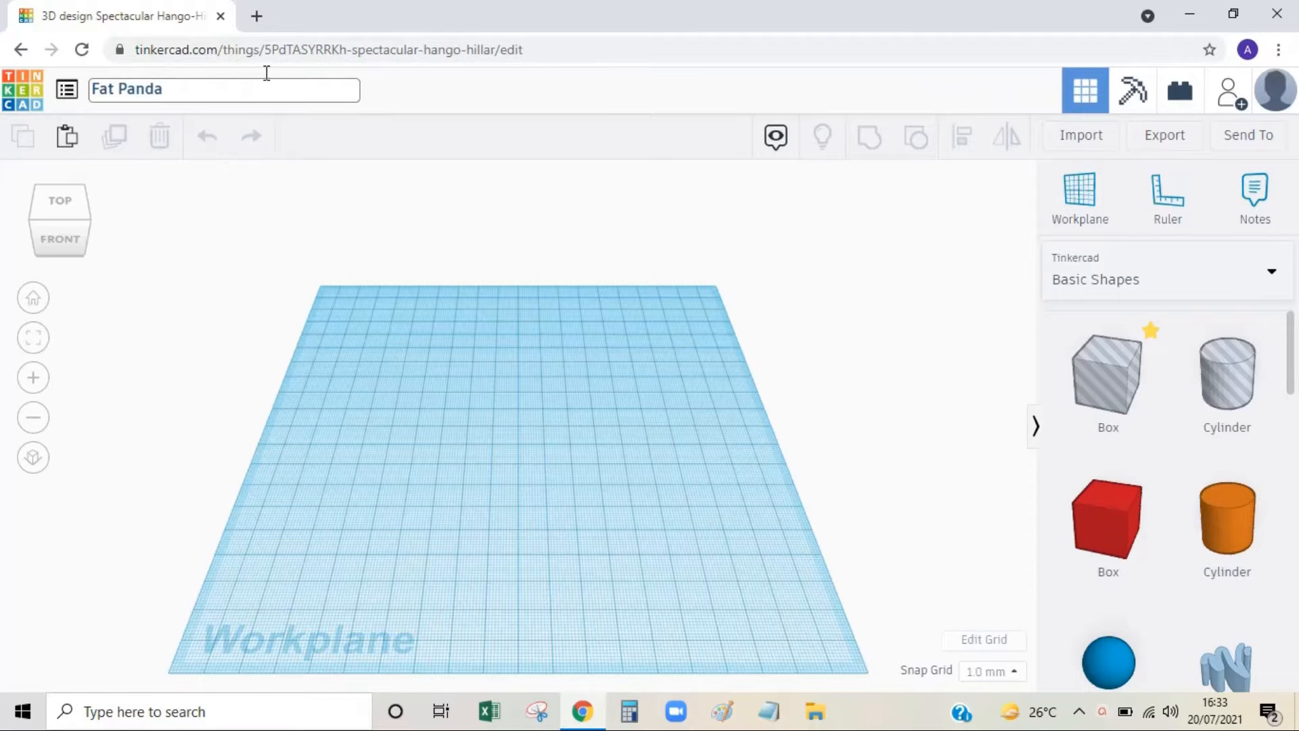
# Confirm Fat Panda as the design name and switch the workplane to an orthographic corner view
pyautogui.click(395, 103)
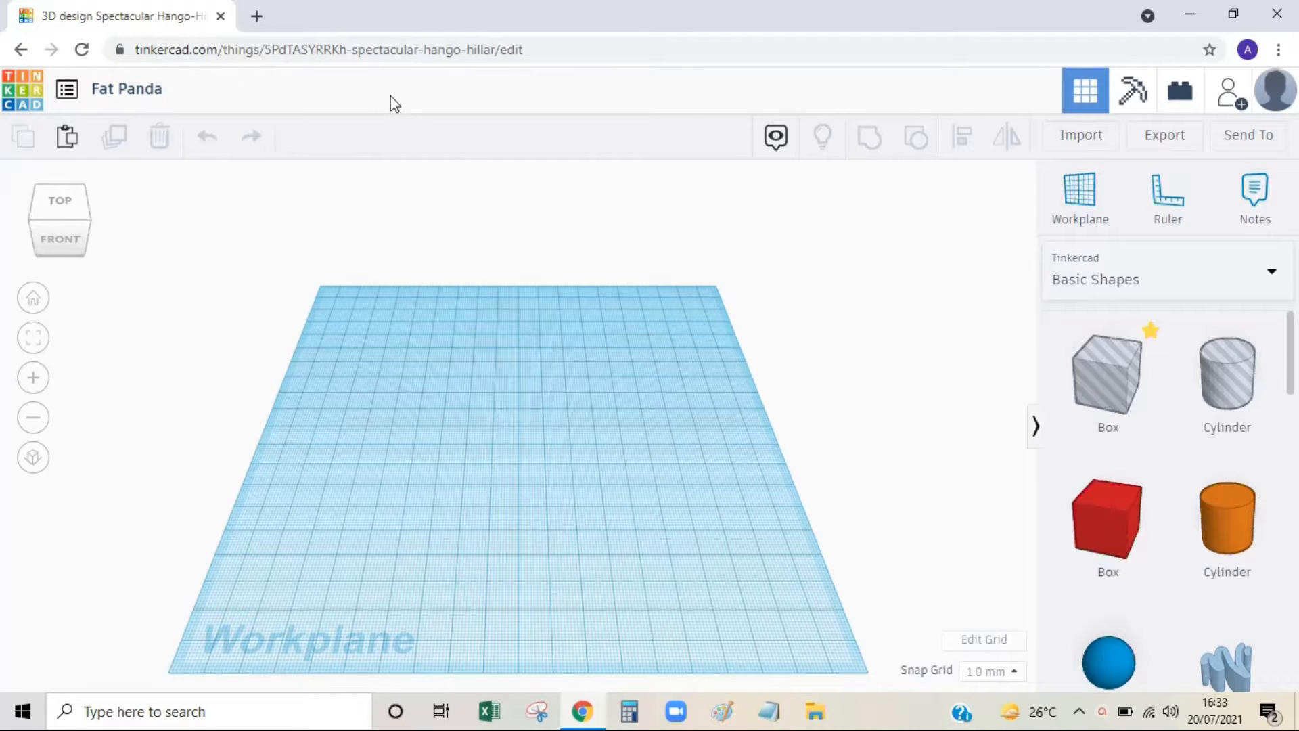
pyautogui.click(29, 459)
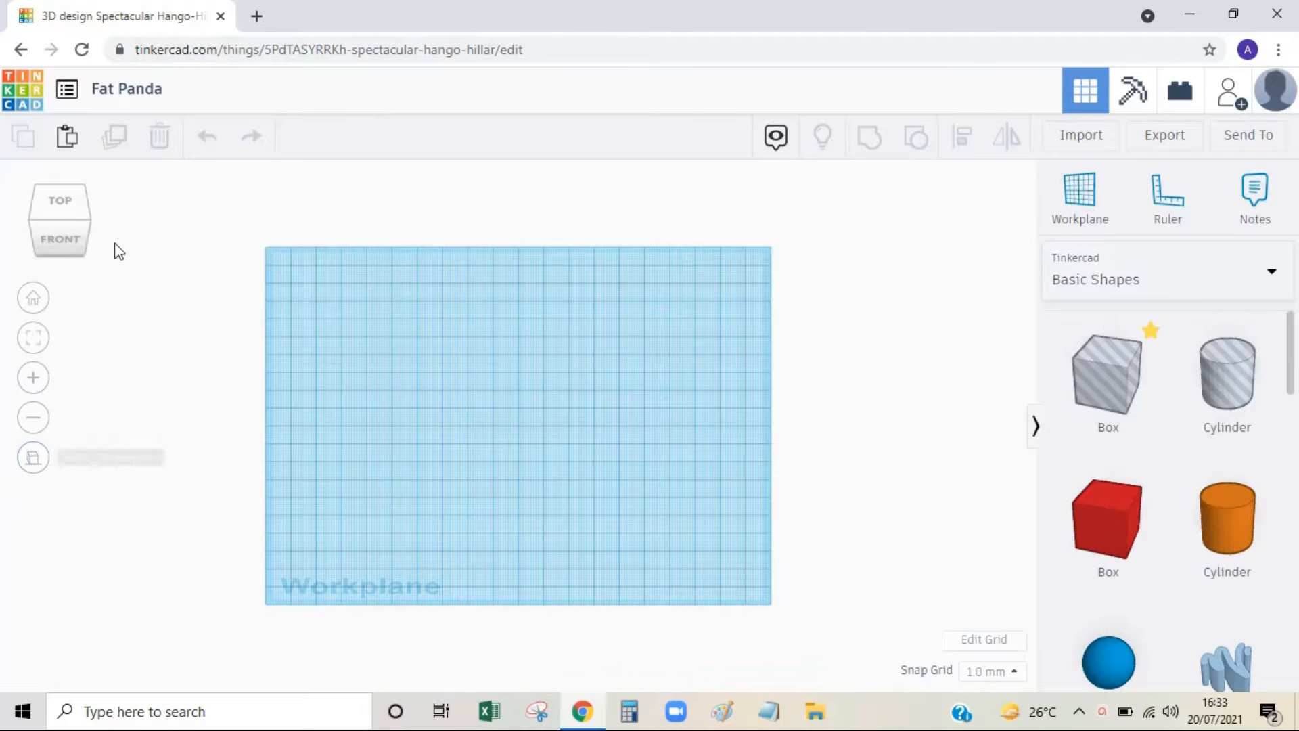
pyautogui.click(91, 233)
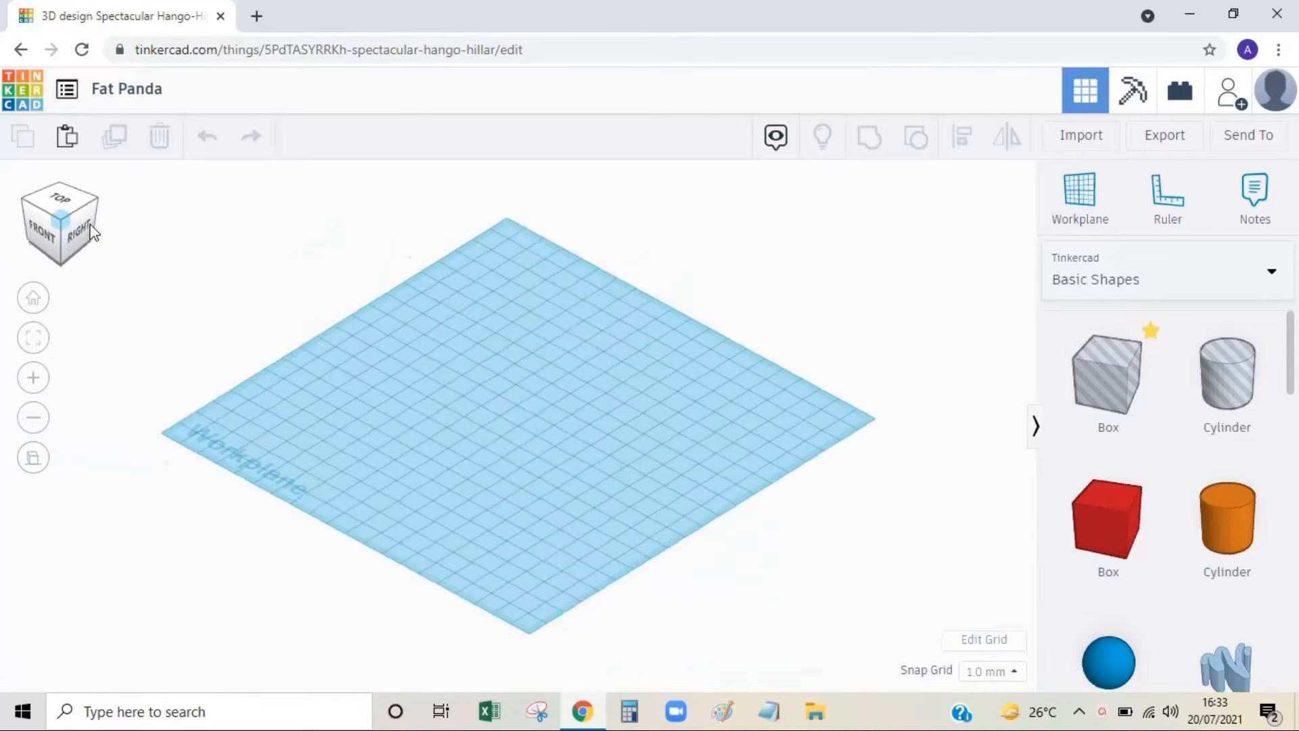
pyautogui.click(24, 207)
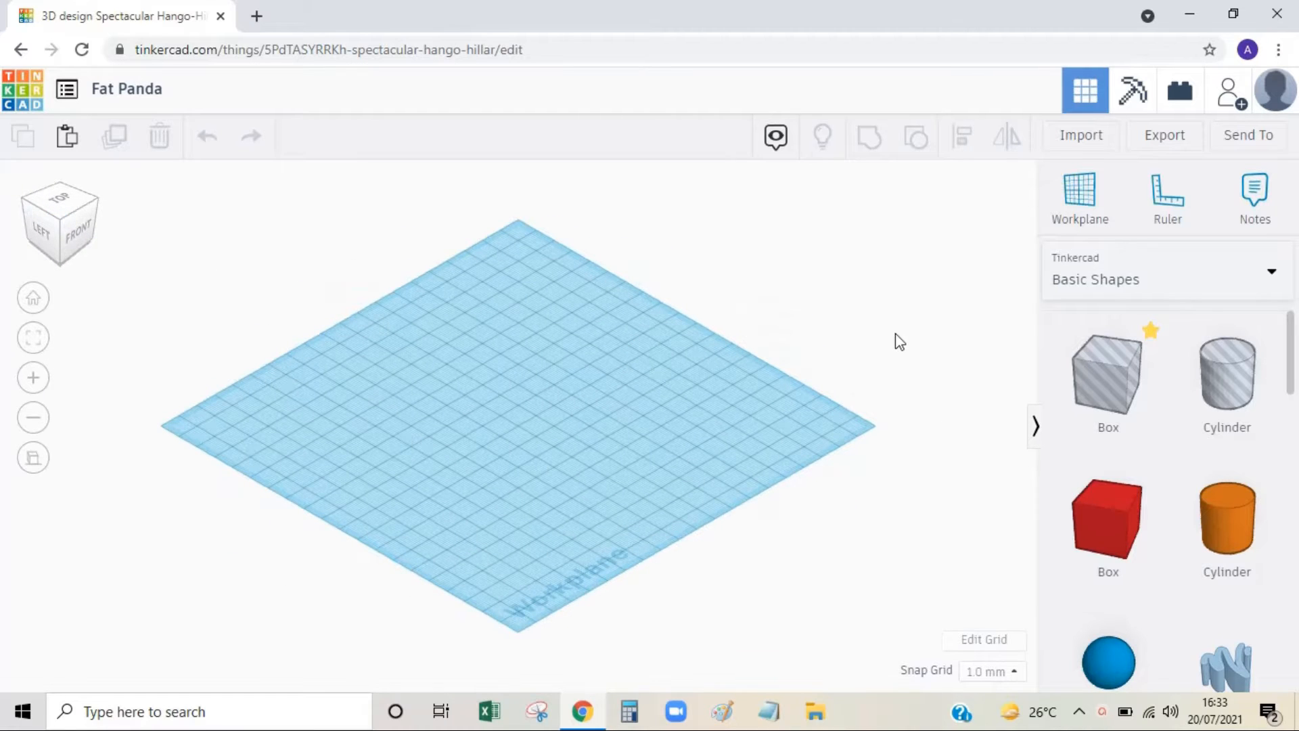
# Place a sphere near the middle of the workplane and colour it white
pyautogui.moveTo(1099, 666); pyautogui.dragTo(509, 472)
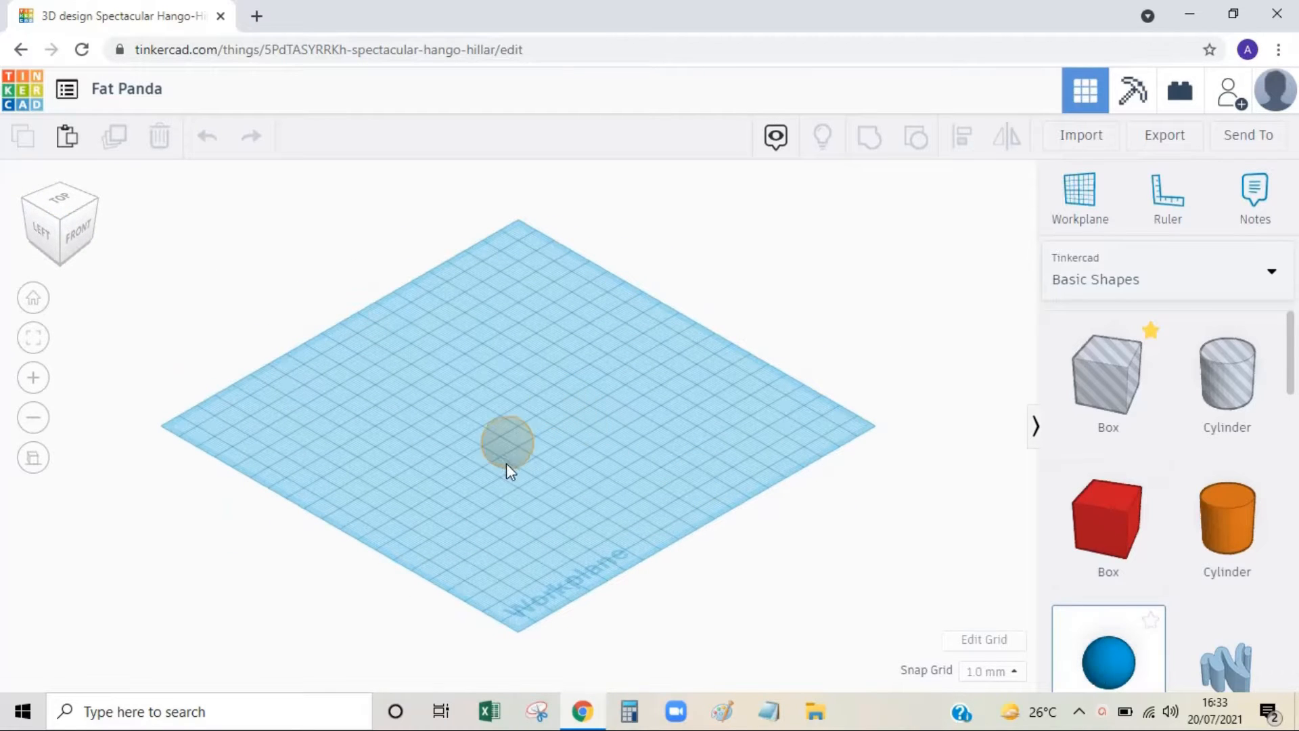
pyautogui.moveTo(517, 424); pyautogui.dragTo(517, 423)
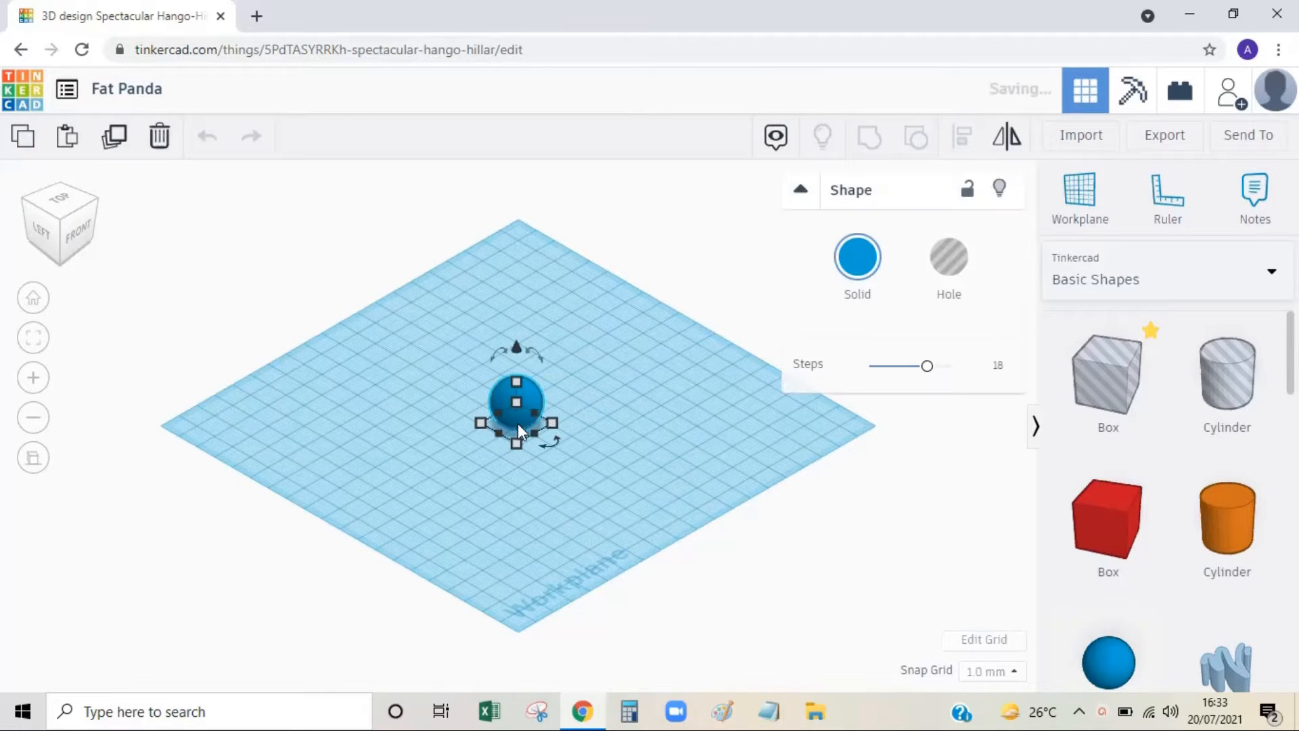
pyautogui.click(866, 264)
pyautogui.click(1178, 398)
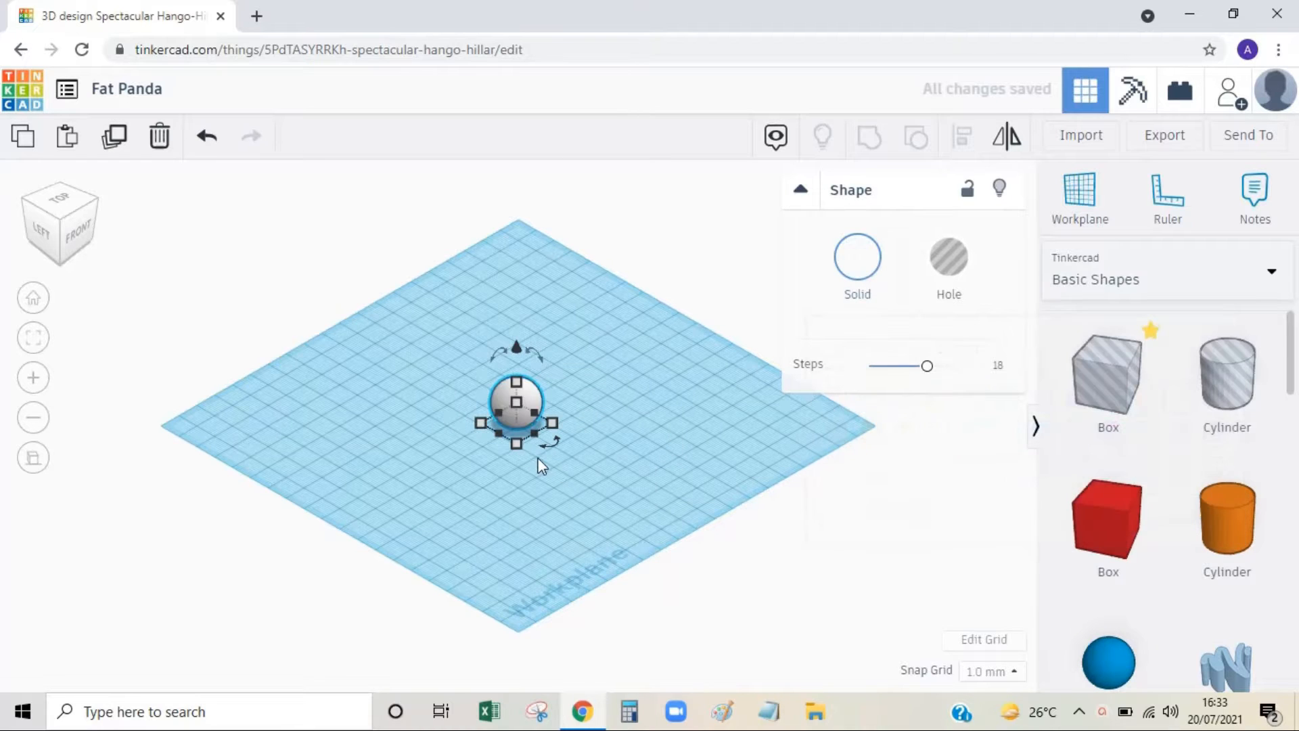
# Set the white sphere's length, width and height to 60 mm each
pyautogui.click(435, 470)
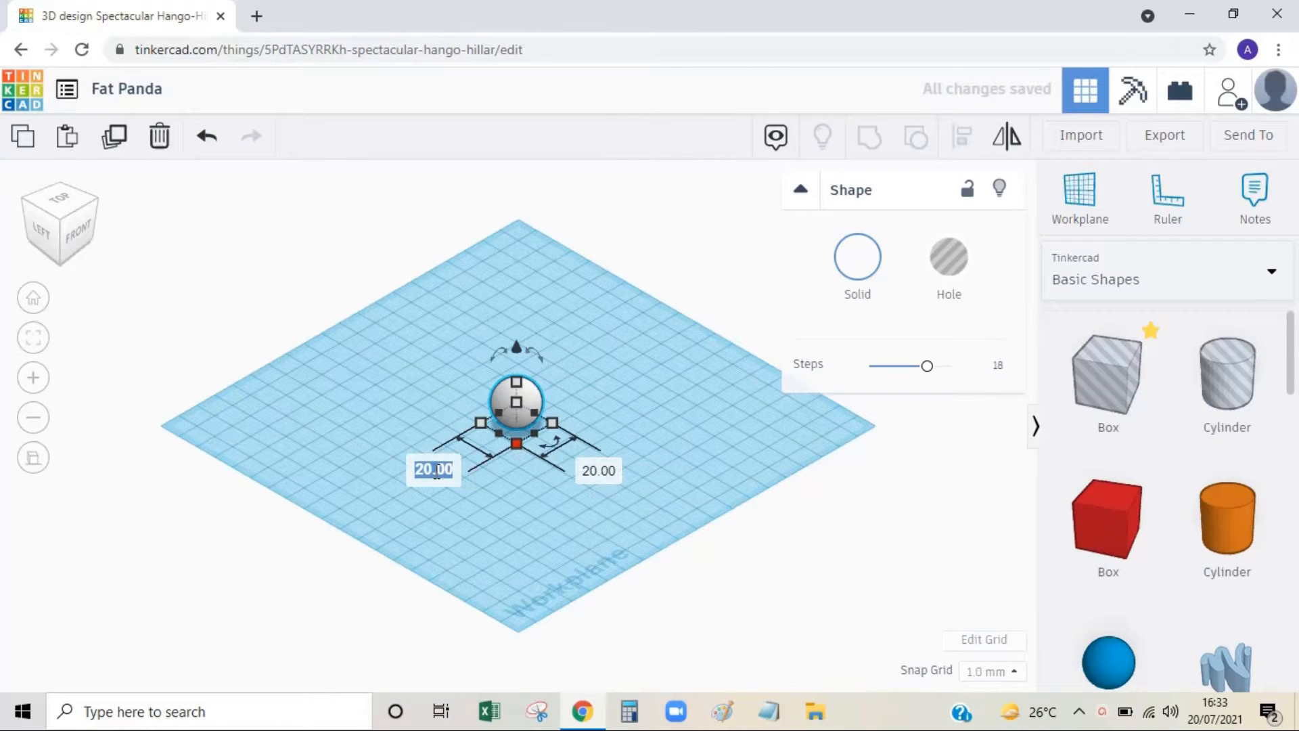
pyautogui.write('60')
pyautogui.press('Return')
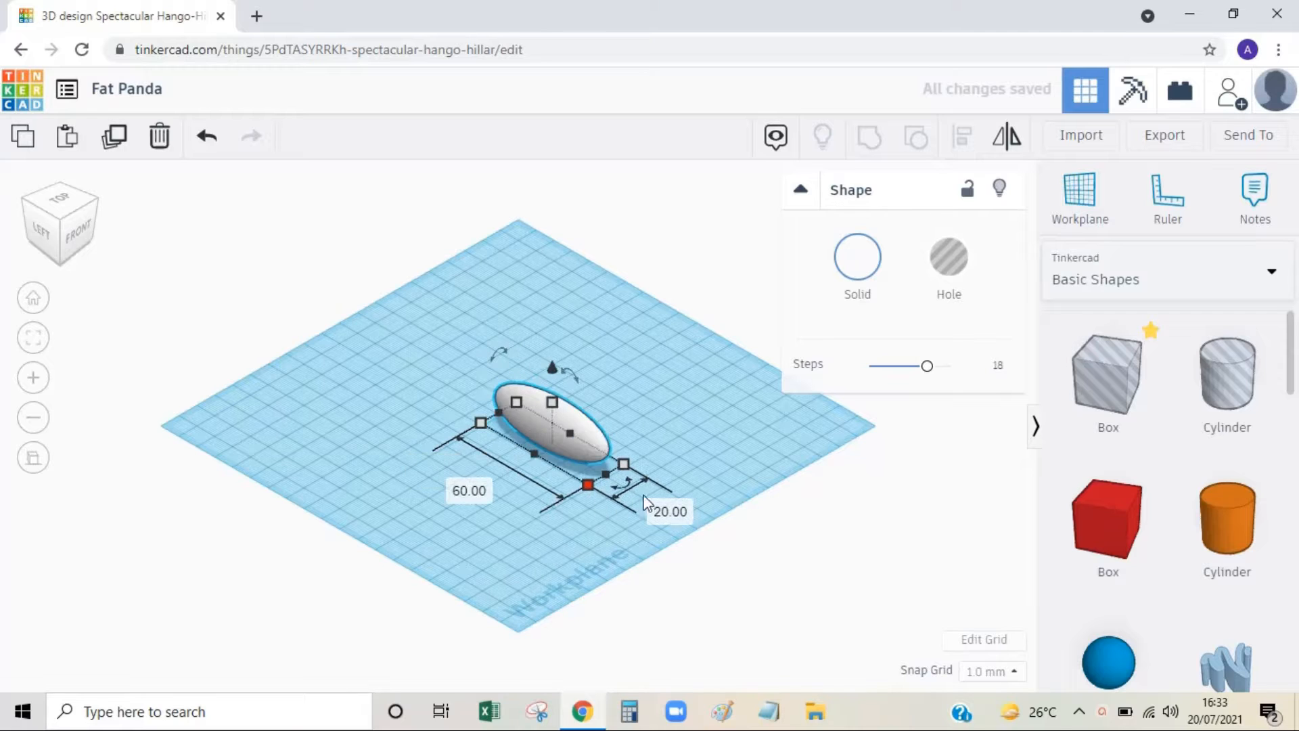
pyautogui.click(664, 516)
pyautogui.write('60')
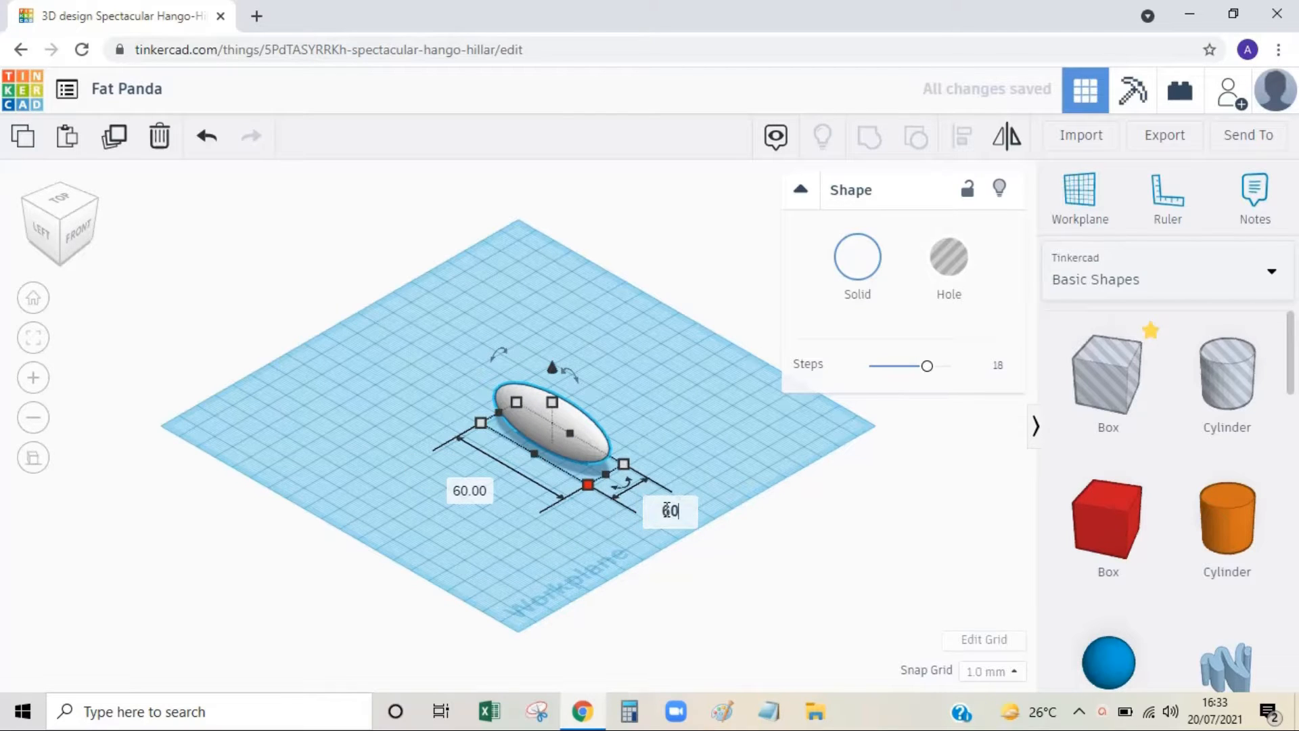
pyautogui.press('Return')
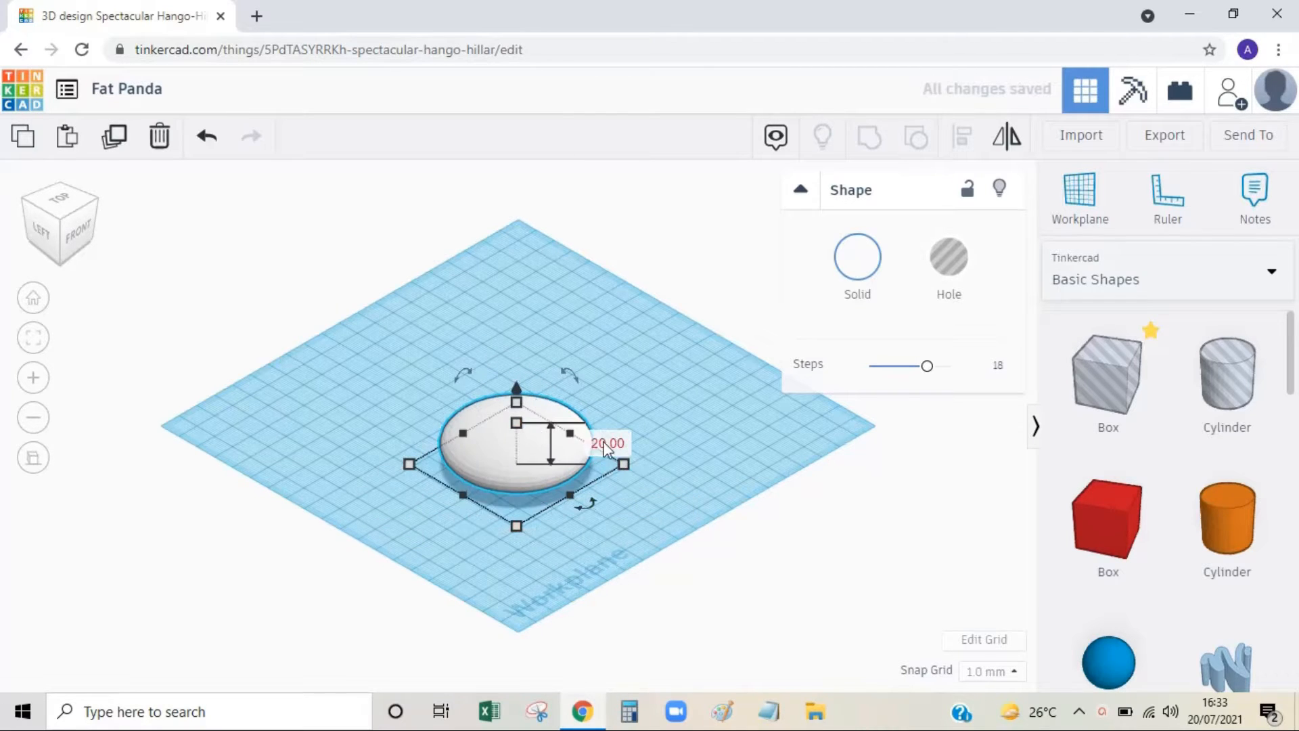
pyautogui.click(607, 444)
pyautogui.write('60')
pyautogui.press('Return')
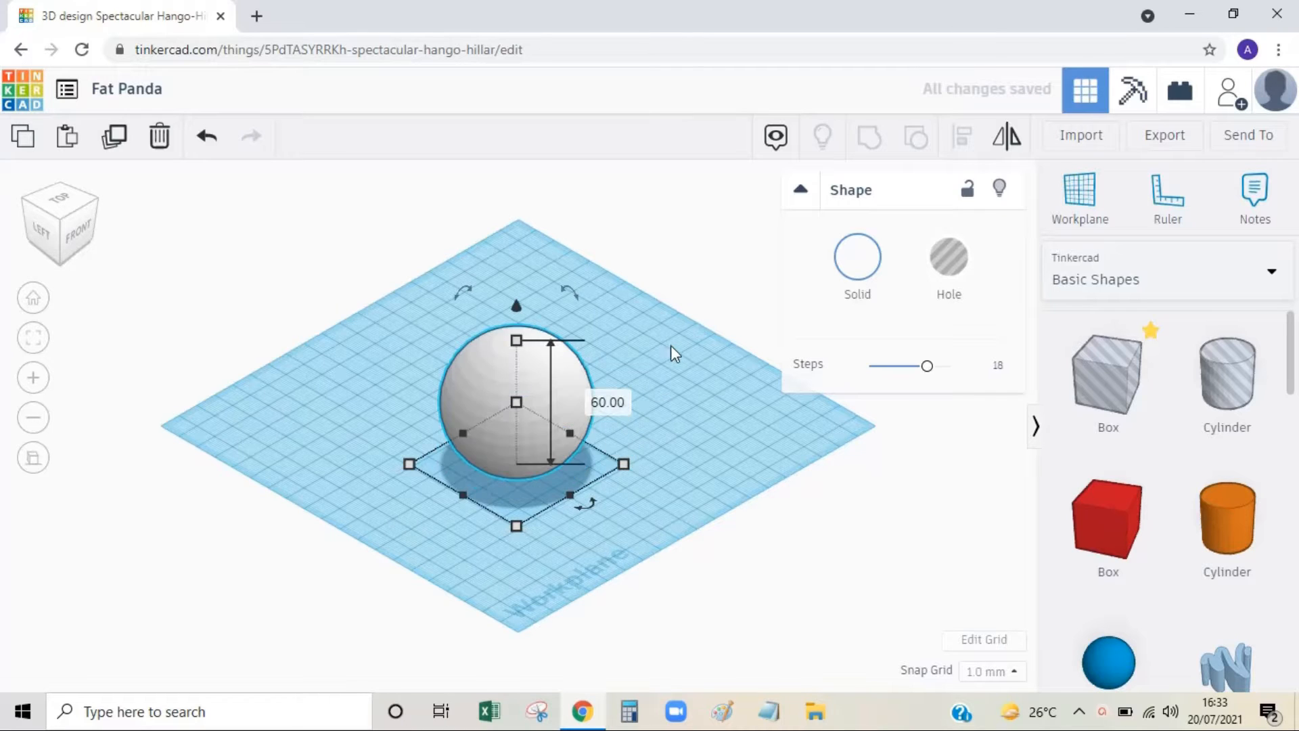
# Move the white sphere slightly back toward the centre of the workplane
pyautogui.click(680, 315)
pyautogui.moveTo(533, 416)
pyautogui.mouseDown()
pyautogui.moveTo(533, 402)
pyautogui.moveTo(522, 409)
pyautogui.mouseUp()
pyautogui.click(658, 365)
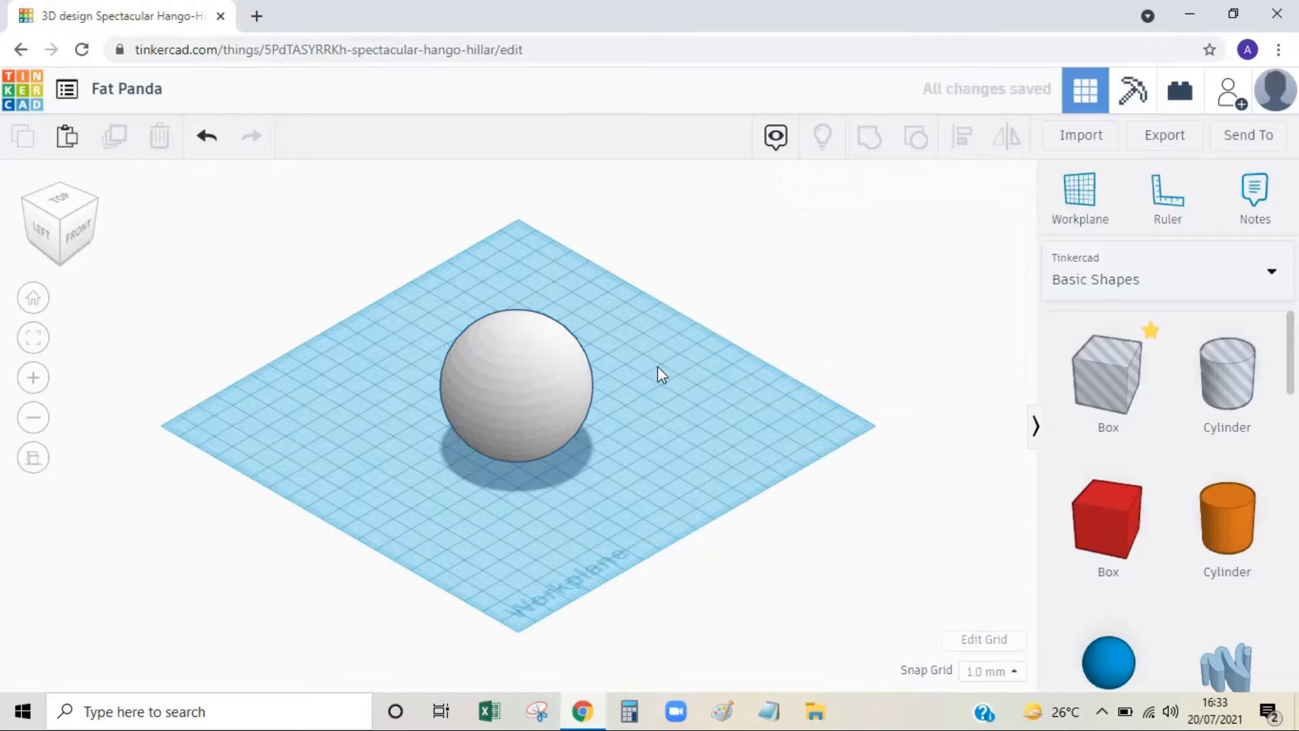
# Duplicate the white sphere in place and raise the copy 22 mm above the workplane
pyautogui.click(538, 385)
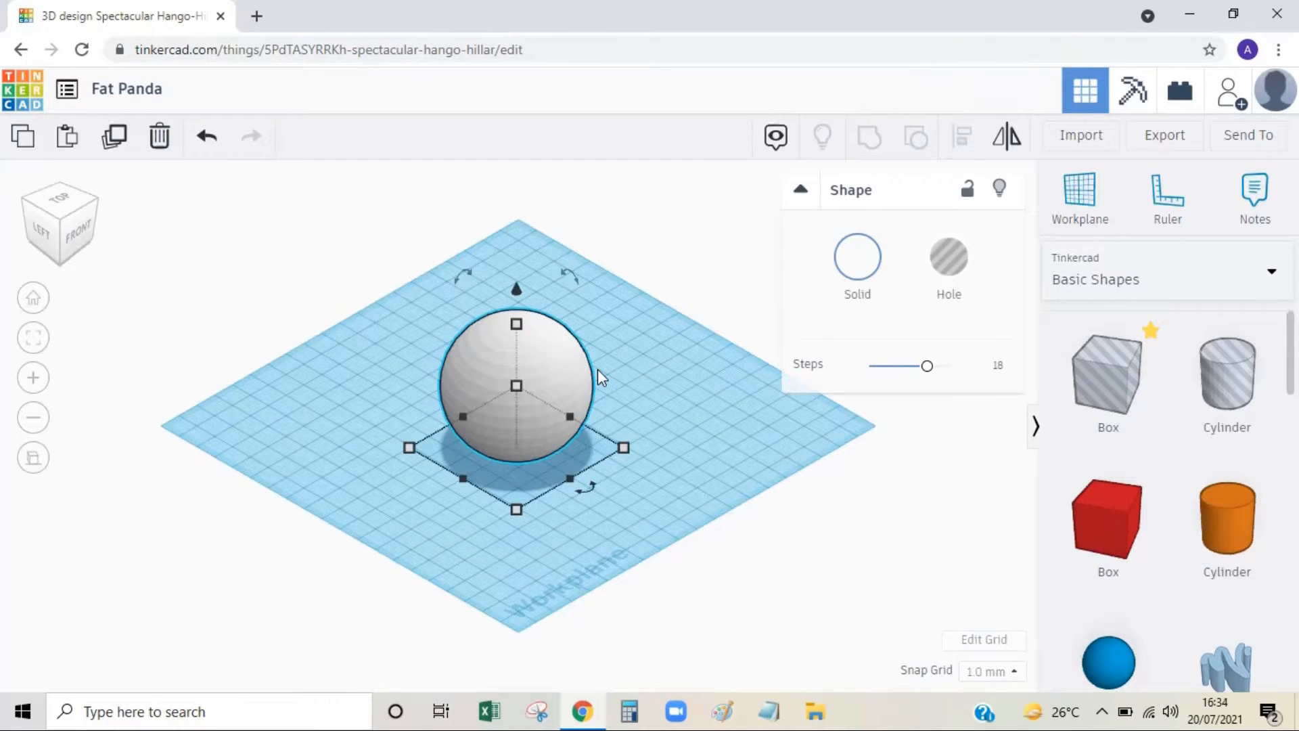
pyautogui.click(119, 144)
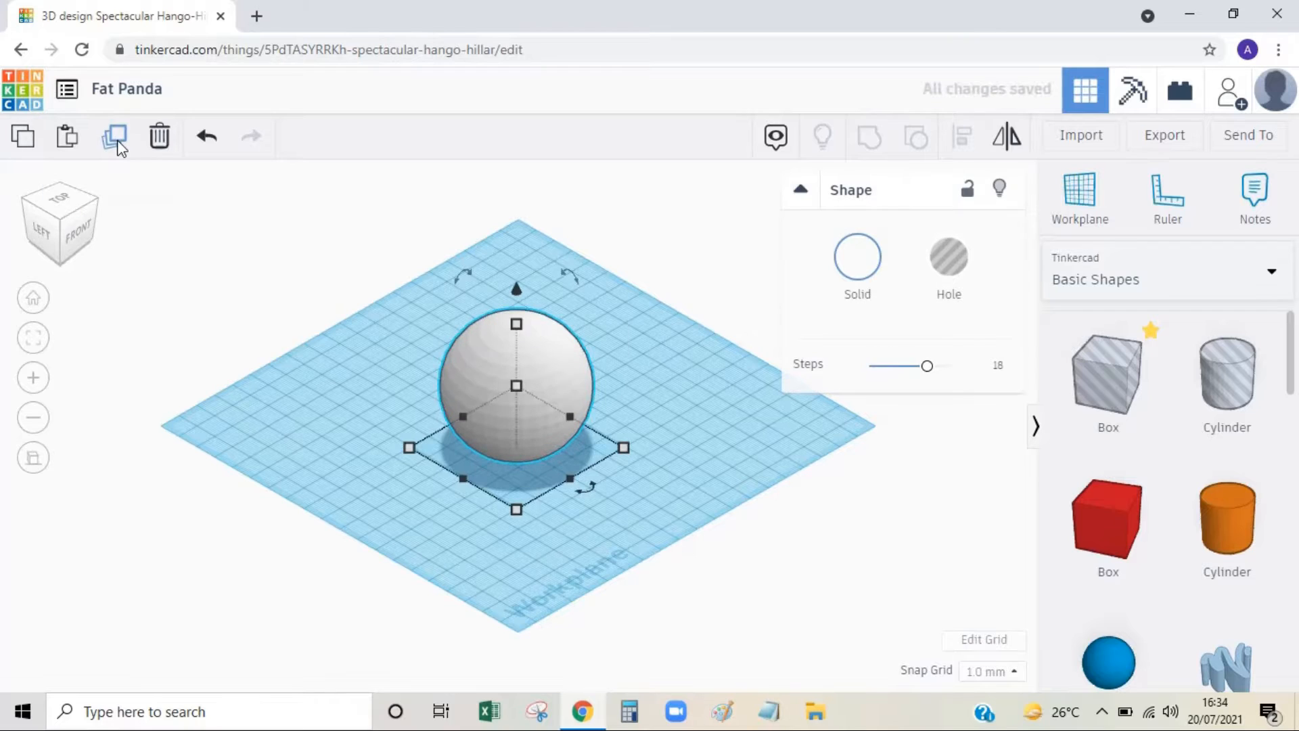
pyautogui.click(393, 279)
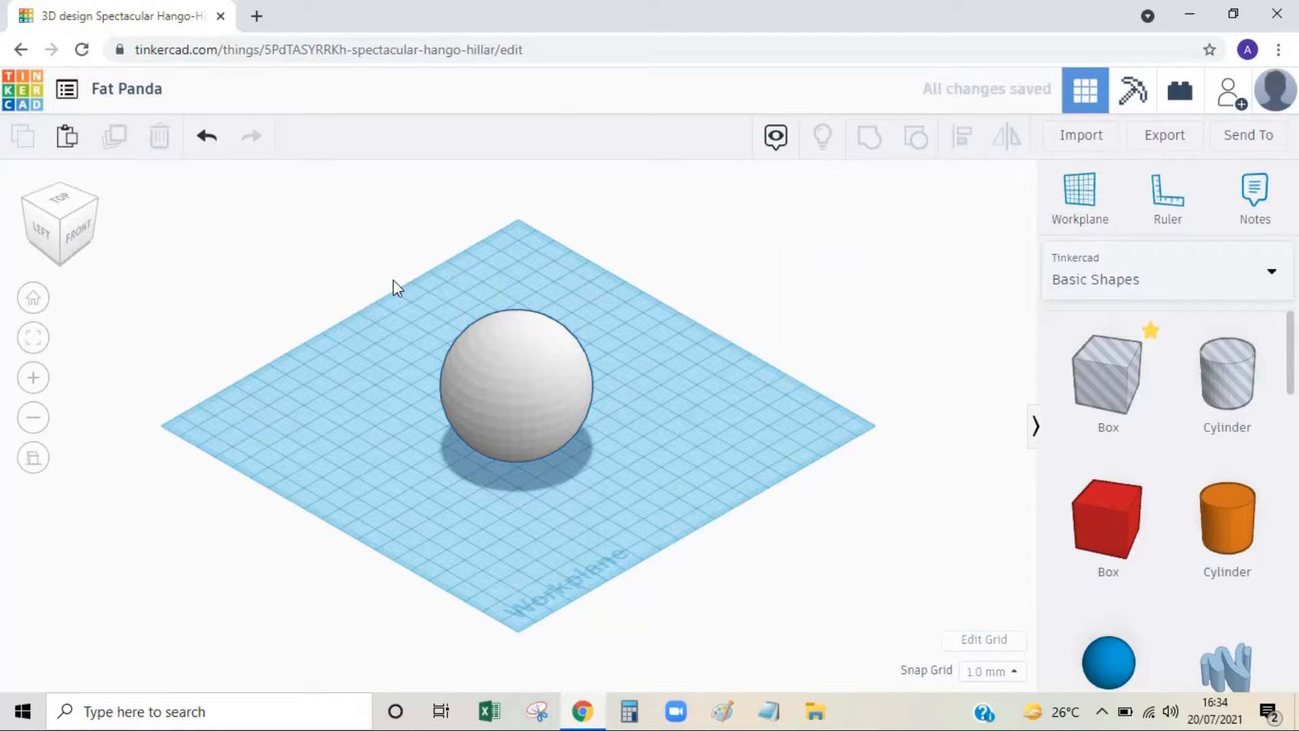
pyautogui.click(514, 346)
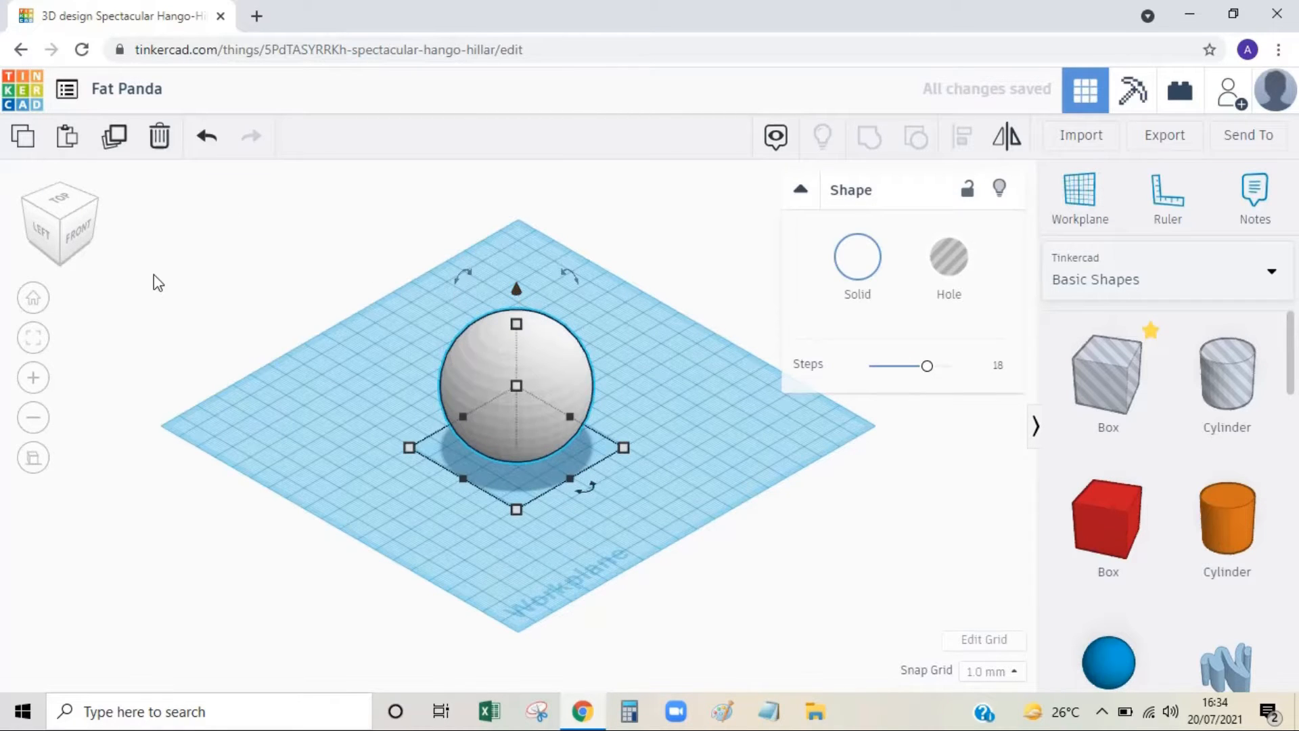
pyautogui.click(80, 234)
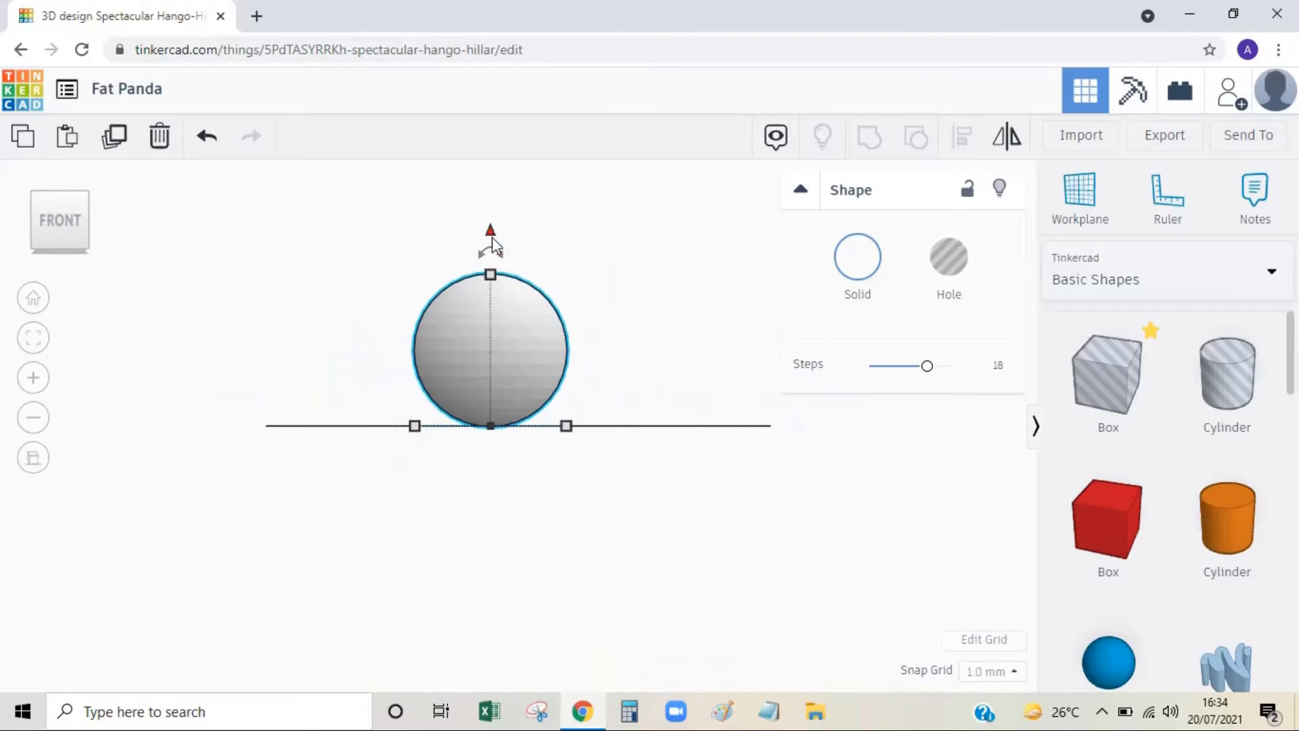
pyautogui.moveTo(492, 236); pyautogui.dragTo(495, 179)
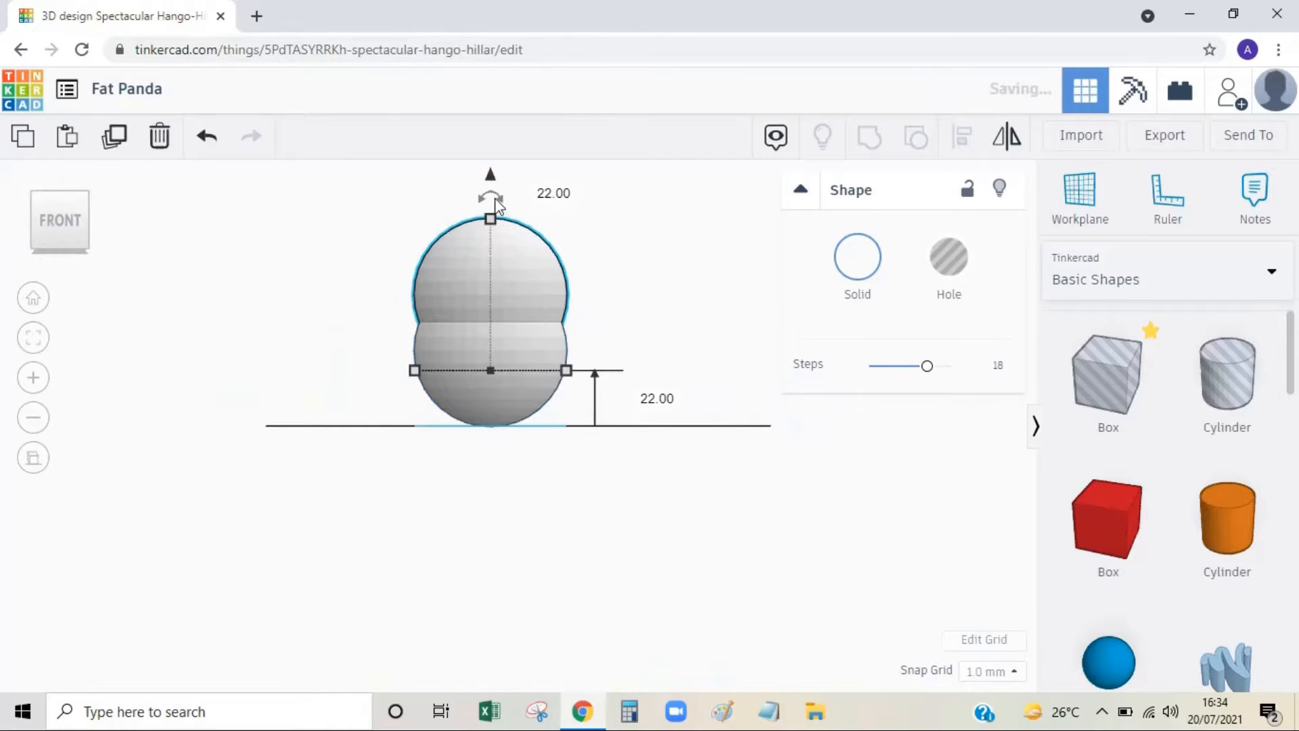
# Set the height of the raised sphere copy to 35 mm
pyautogui.click(491, 218)
pyautogui.click(594, 293)
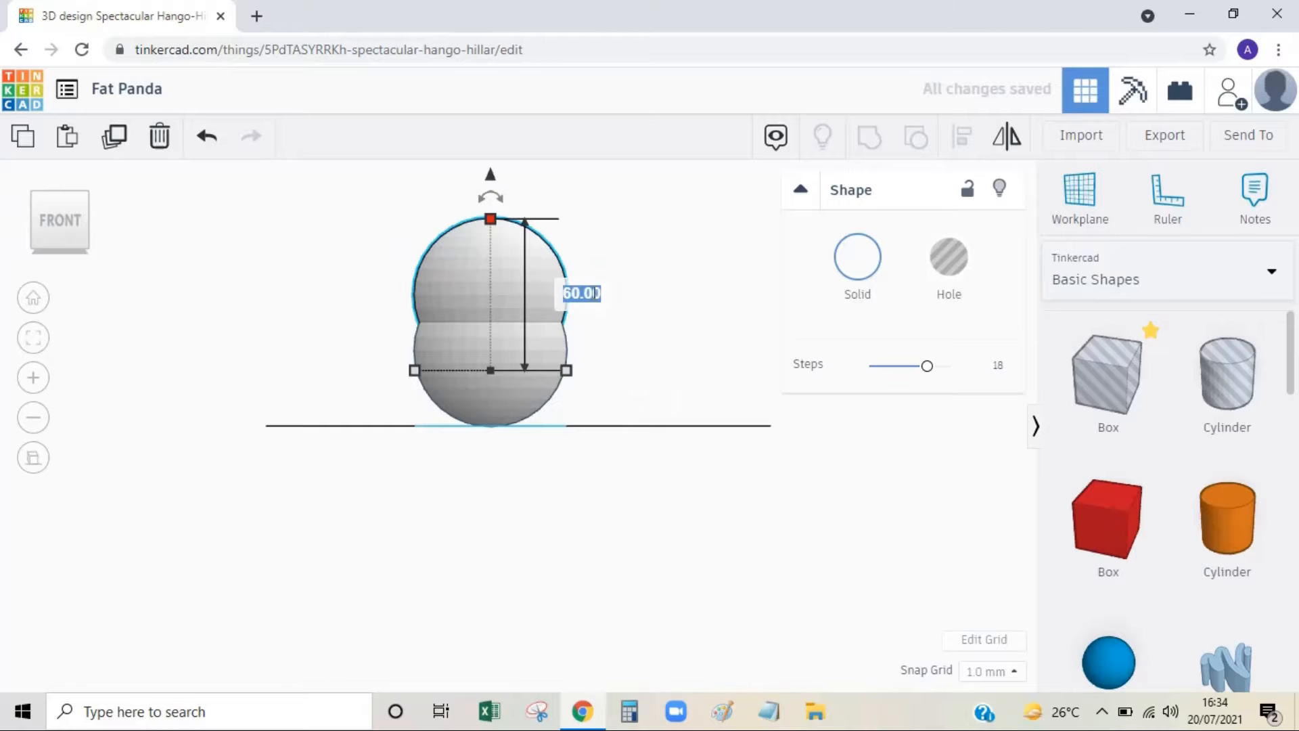
pyautogui.write('35')
pyautogui.press('Return')
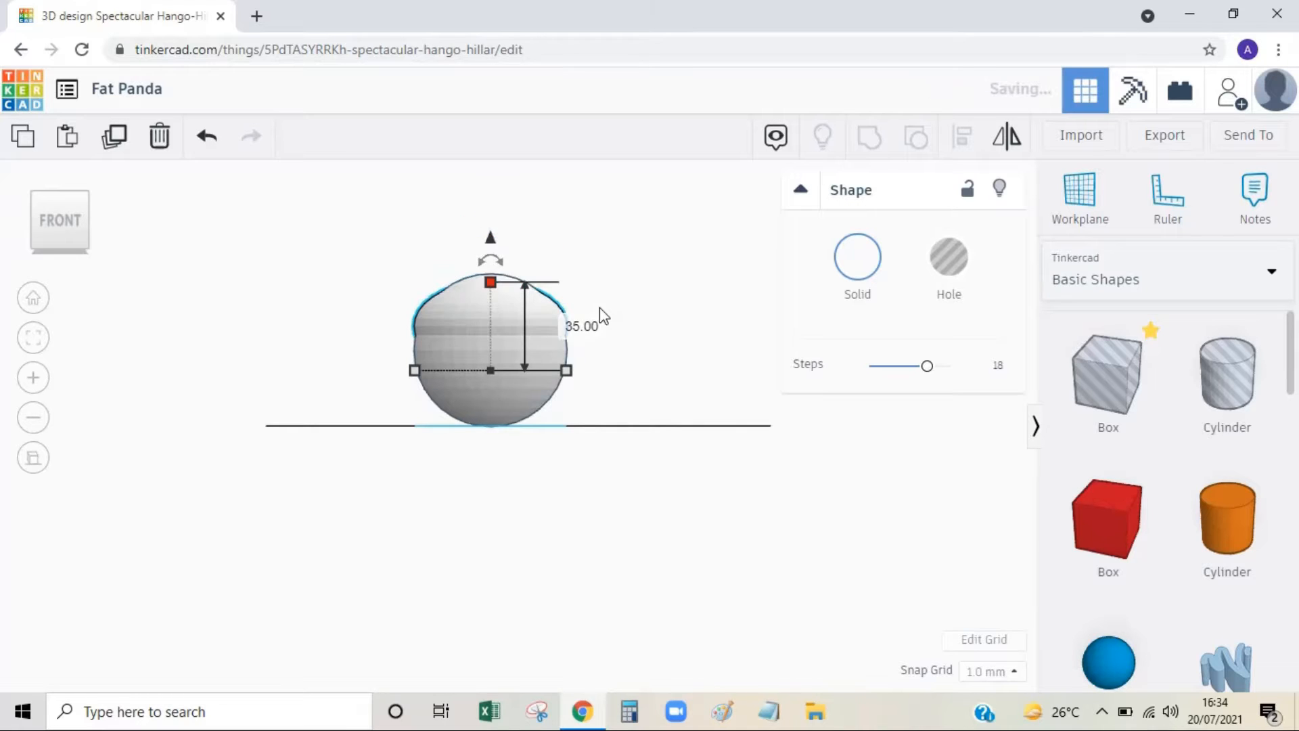
# Raise the flattened sphere copy to 30 mm above the workplane
pyautogui.moveTo(491, 242); pyautogui.dragTo(496, 227)
pyautogui.click(659, 390)
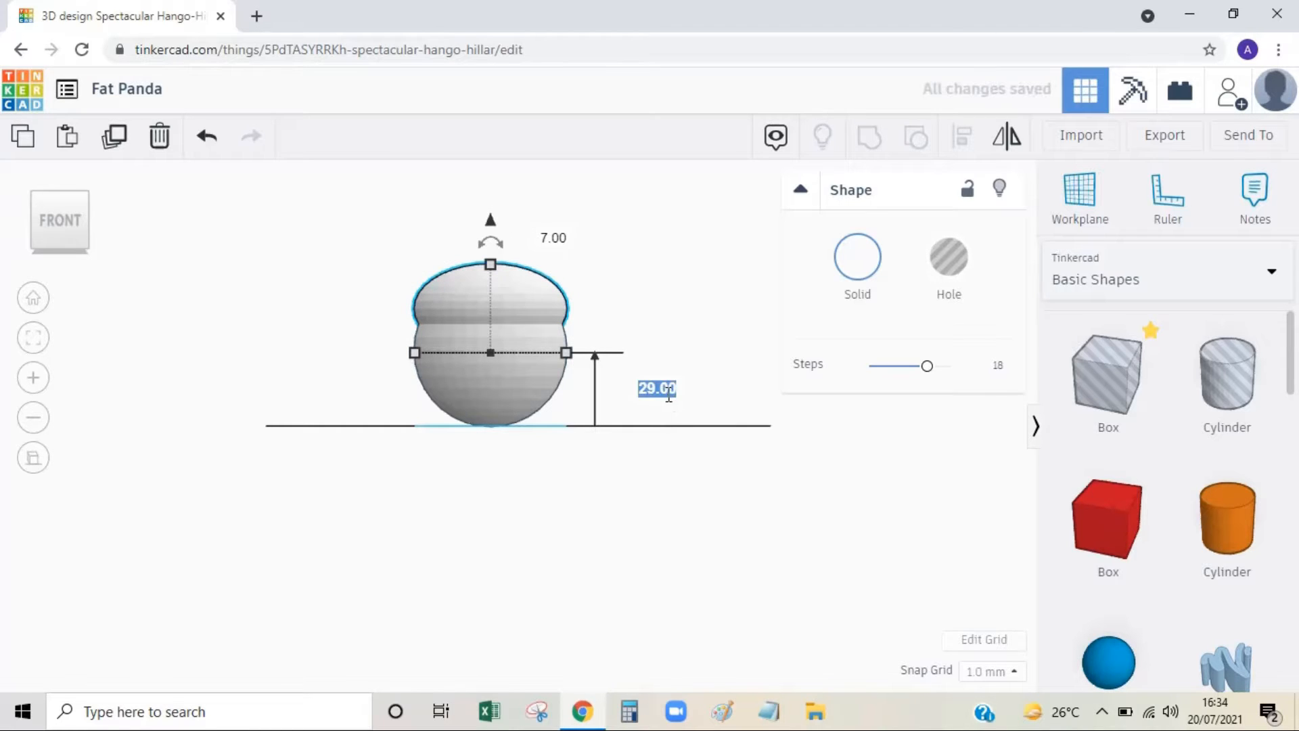
pyautogui.write('30')
pyautogui.press('Return')
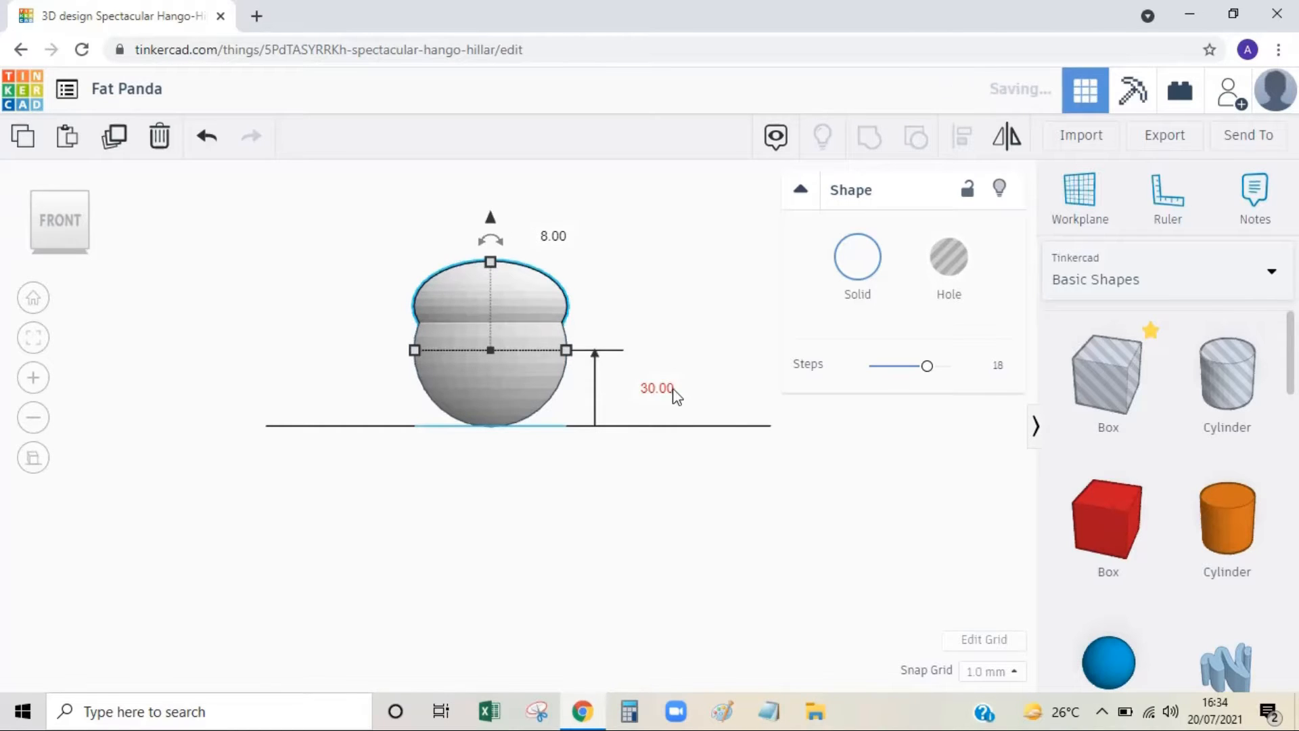
pyautogui.click(654, 292)
# Colour the flattened upper sphere black using the preset colours
pyautogui.click(501, 306)
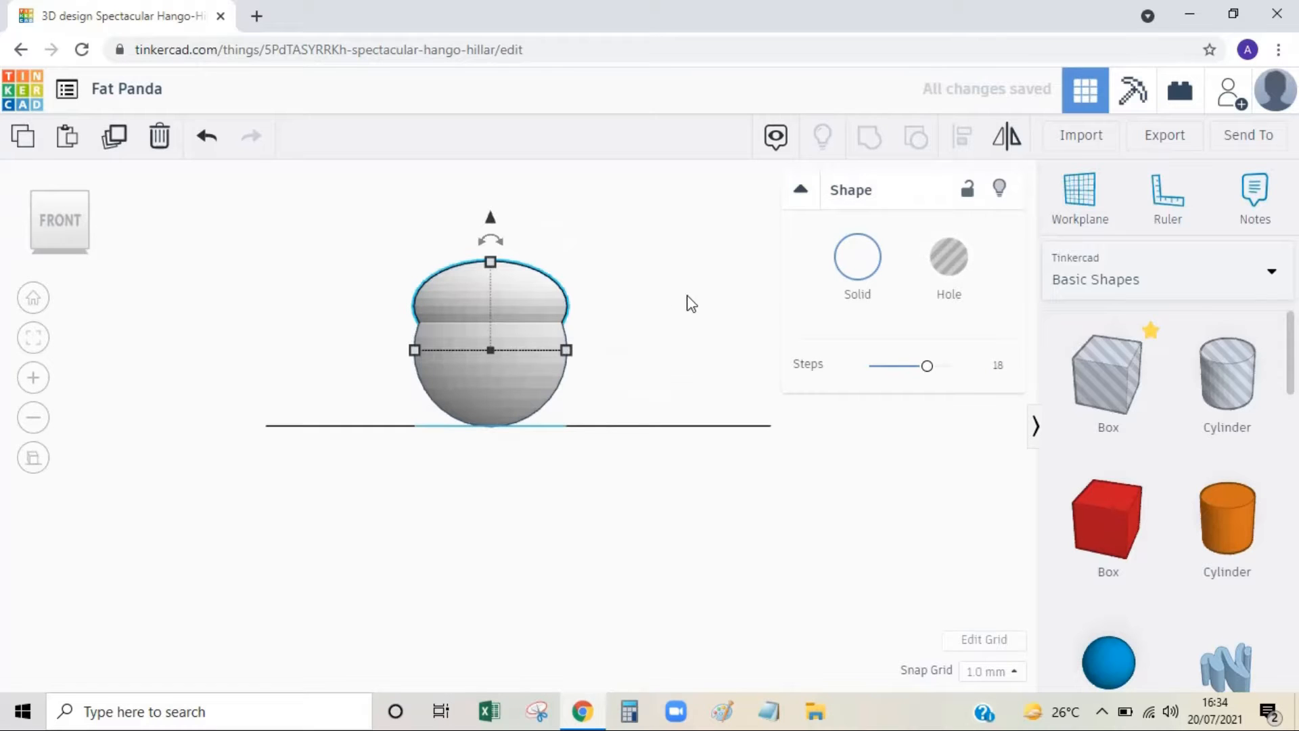
pyautogui.click(866, 276)
pyautogui.click(1213, 466)
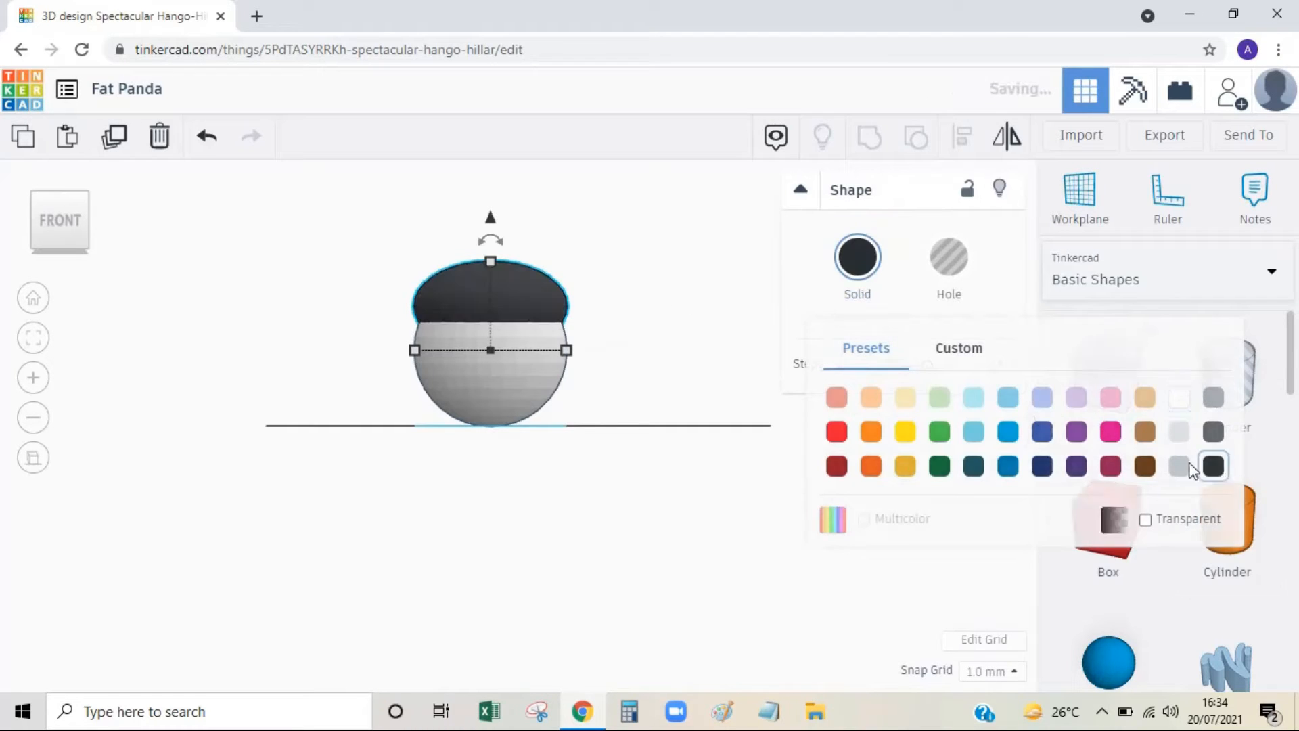
pyautogui.click(306, 279)
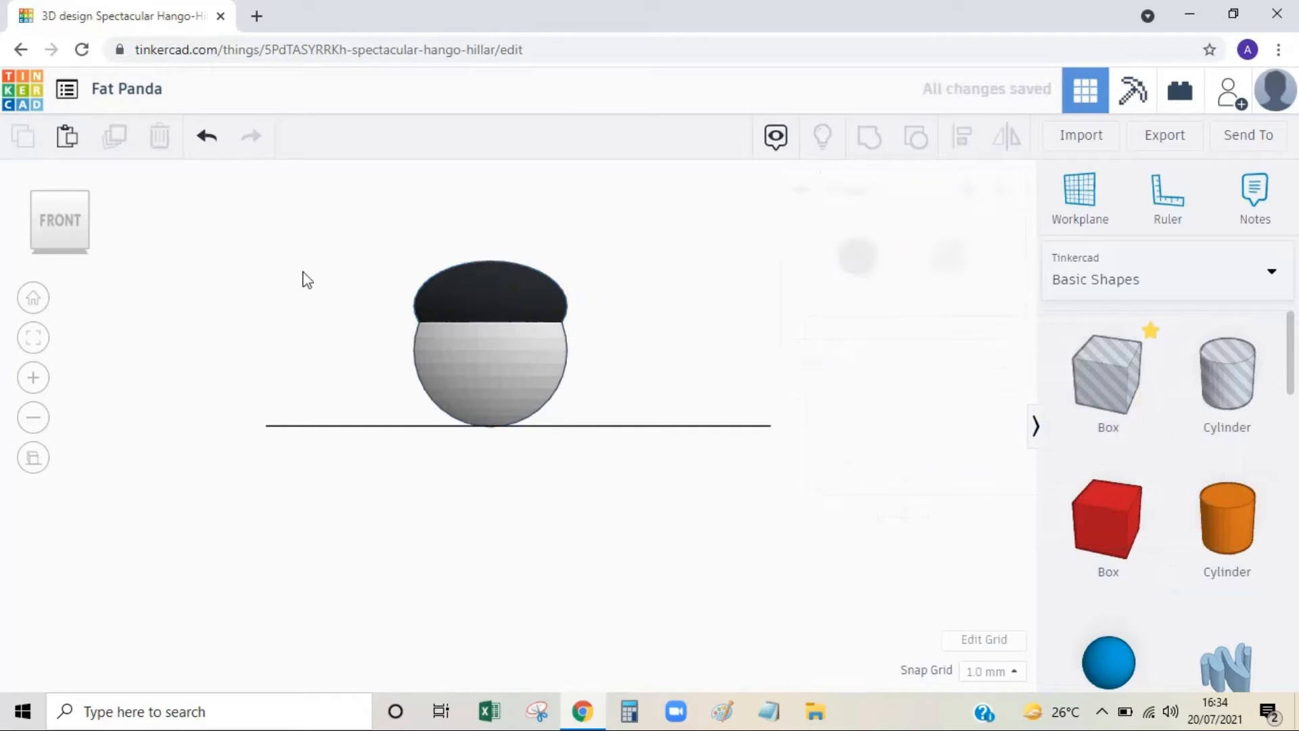
# Place a cylinder in front of the body and set it to 64 sides, 2.5 bevel and 10 segments
pyautogui.click(39, 200)
pyautogui.moveTo(1218, 545); pyautogui.dragTo(630, 479)
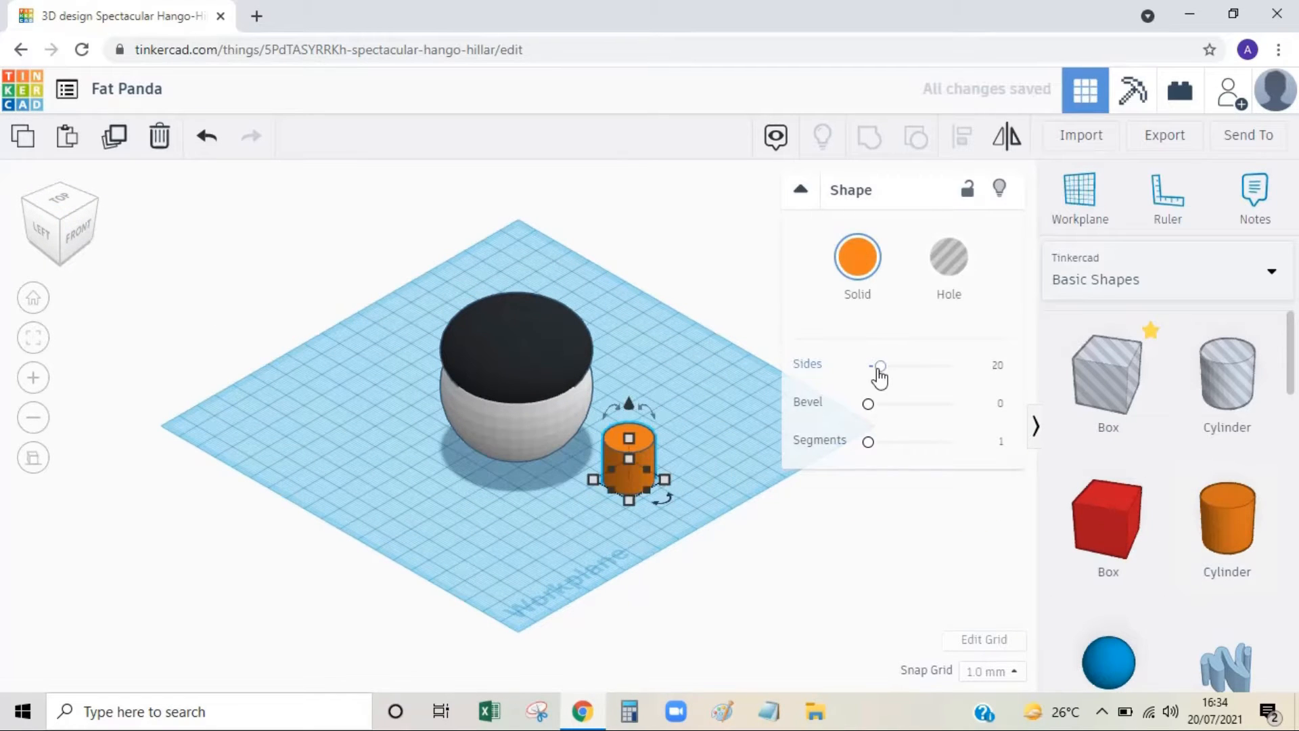
pyautogui.moveTo(879, 370); pyautogui.dragTo(955, 367)
pyautogui.moveTo(869, 405); pyautogui.dragTo(960, 403)
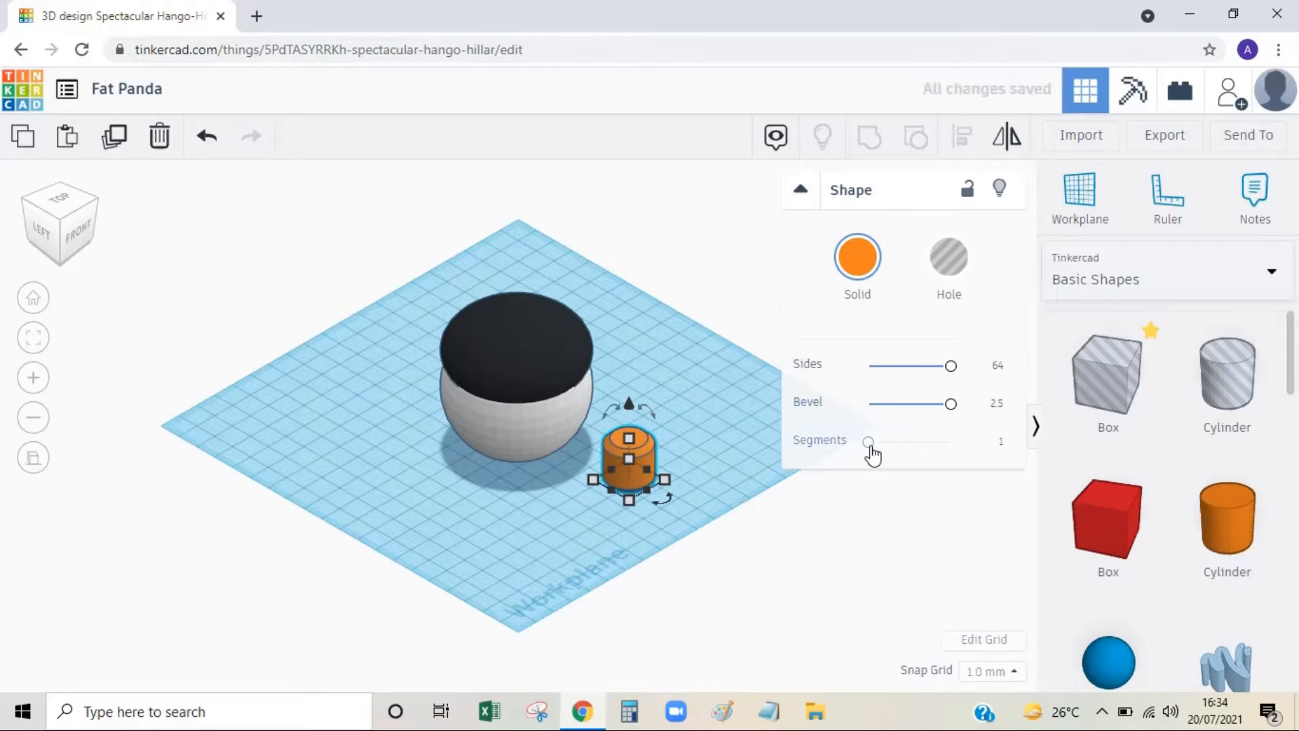
pyautogui.moveTo(869, 443); pyautogui.dragTo(974, 440)
# Colour the cylinder black and set its height to 30 mm
pyautogui.click(861, 270)
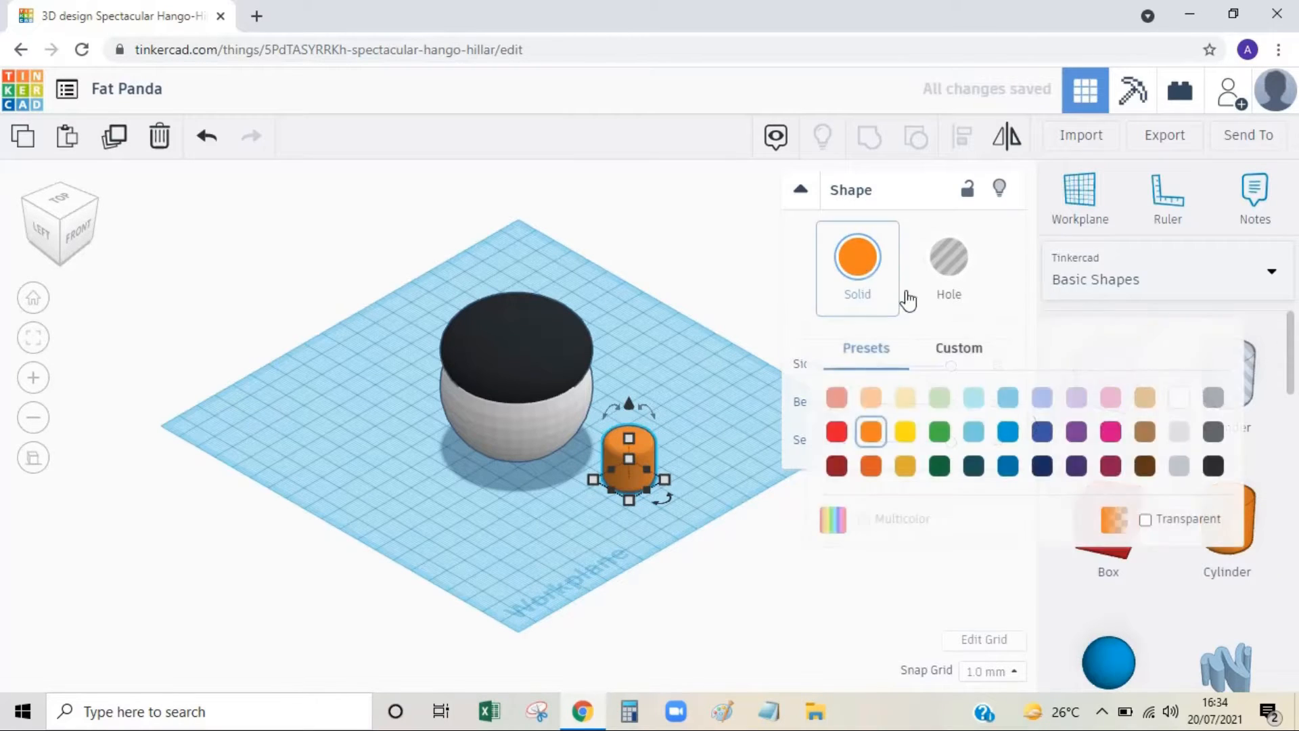
pyautogui.click(1213, 466)
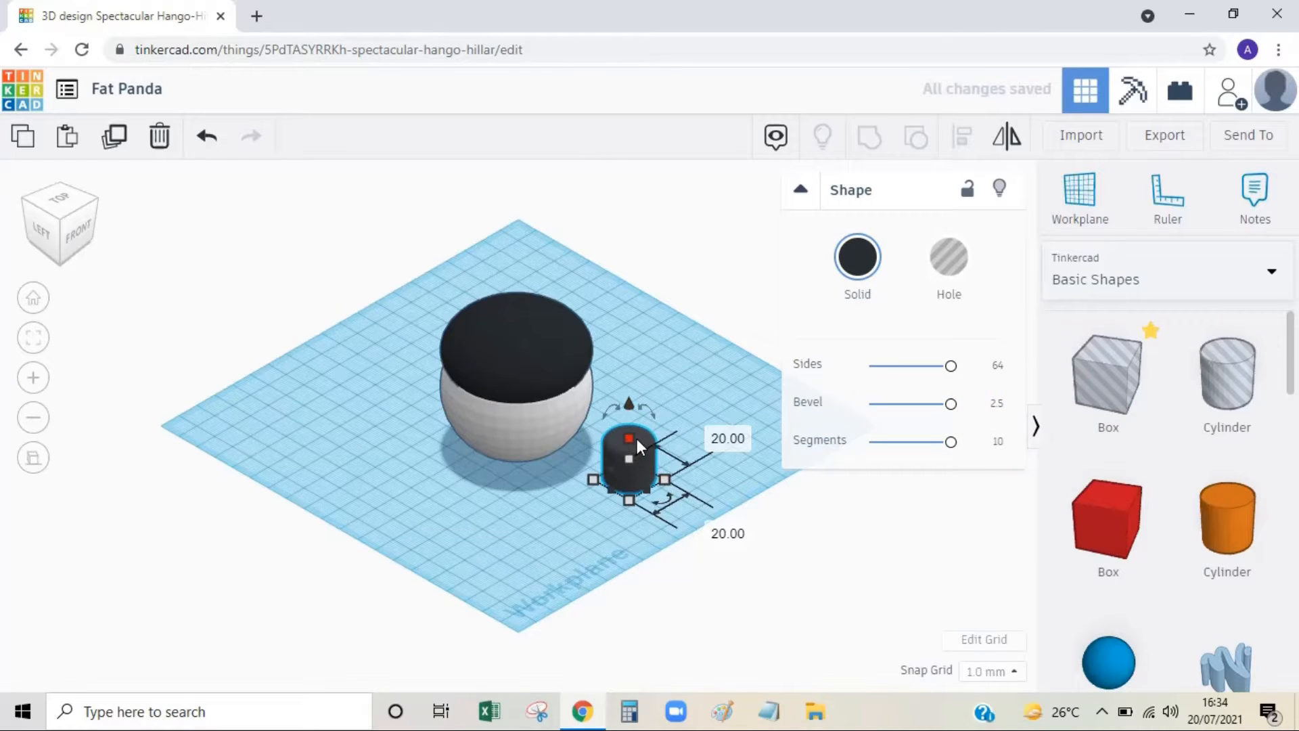
pyautogui.click(729, 457)
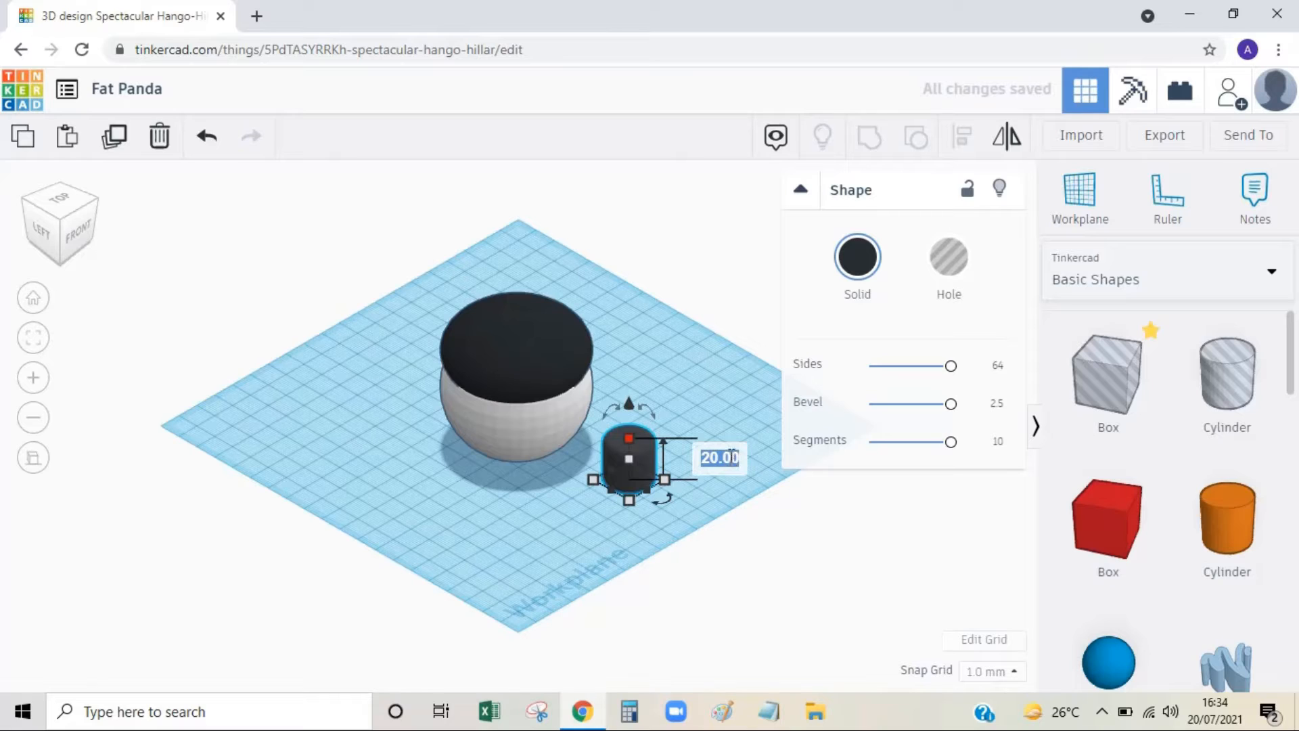
pyautogui.write('30')
pyautogui.press('Return')
pyautogui.click(720, 369)
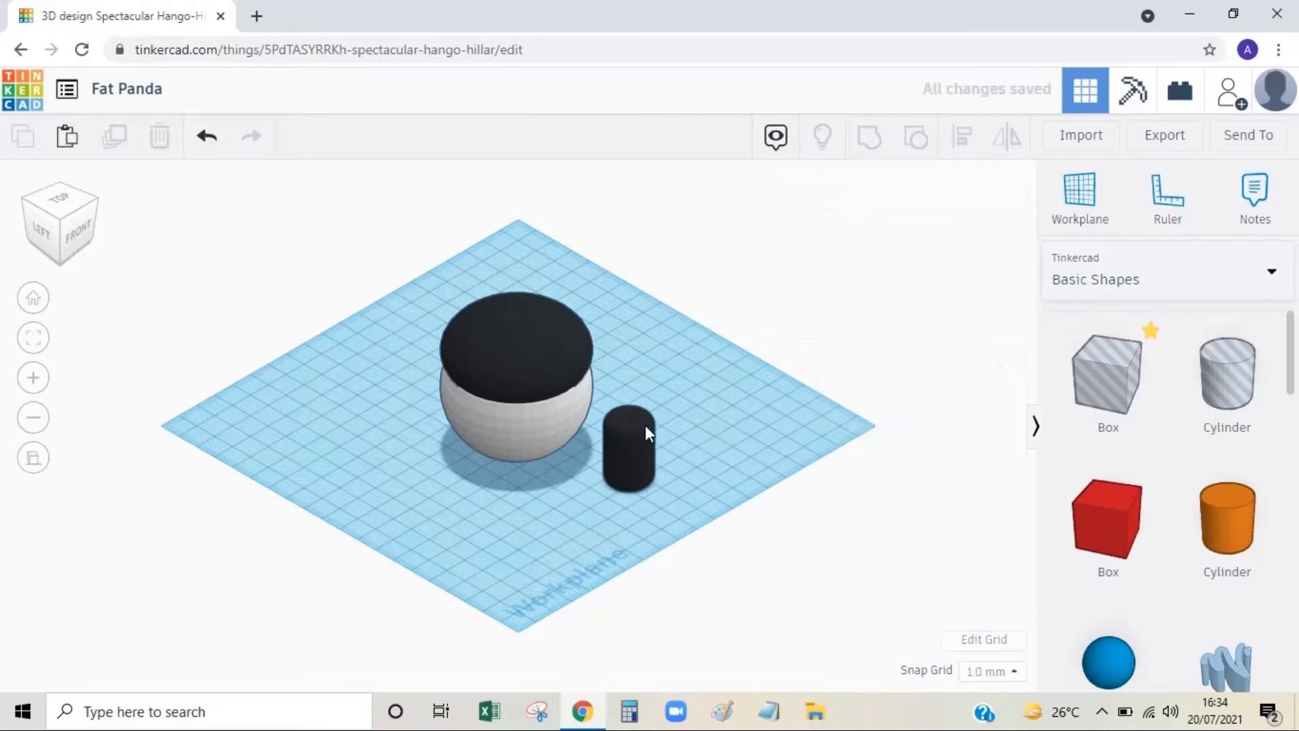
# Rotate the black cylinder 90° so it lies on its side with a circular end facing the front
pyautogui.click(635, 458)
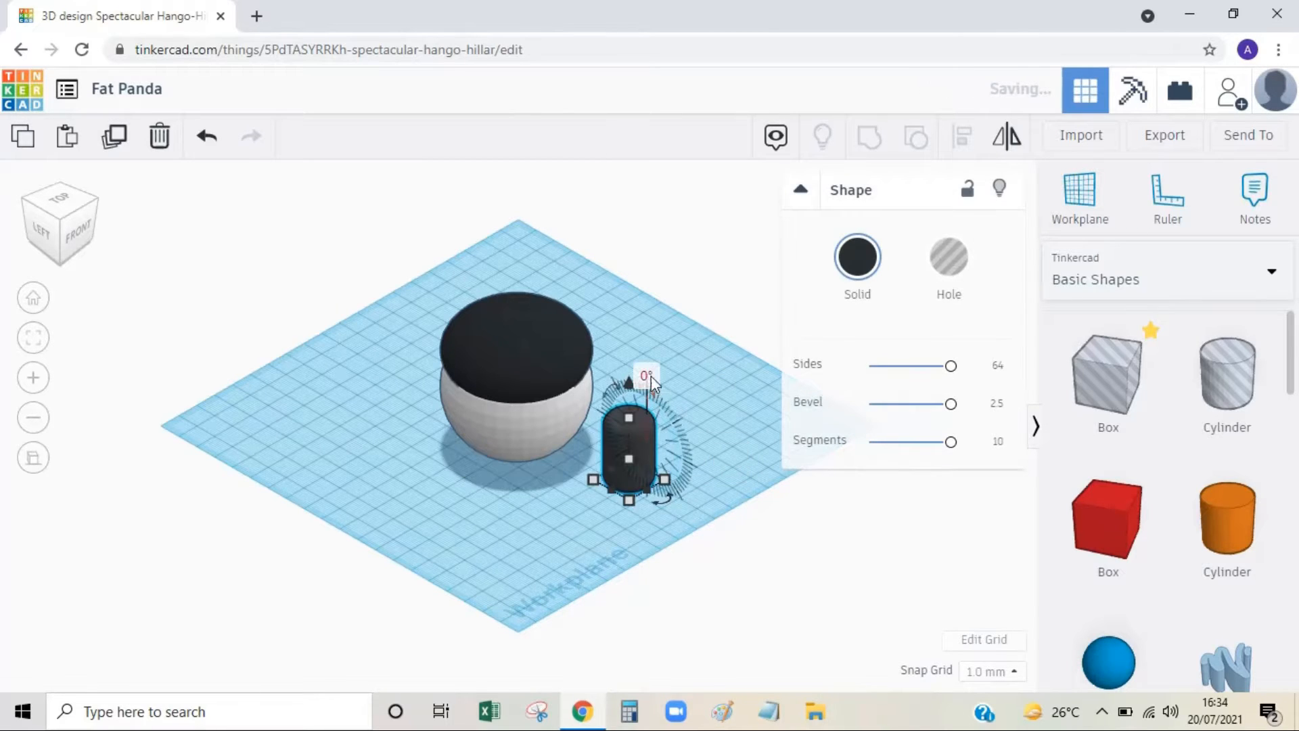
pyautogui.click(649, 375)
pyautogui.write('90')
pyautogui.press('Return')
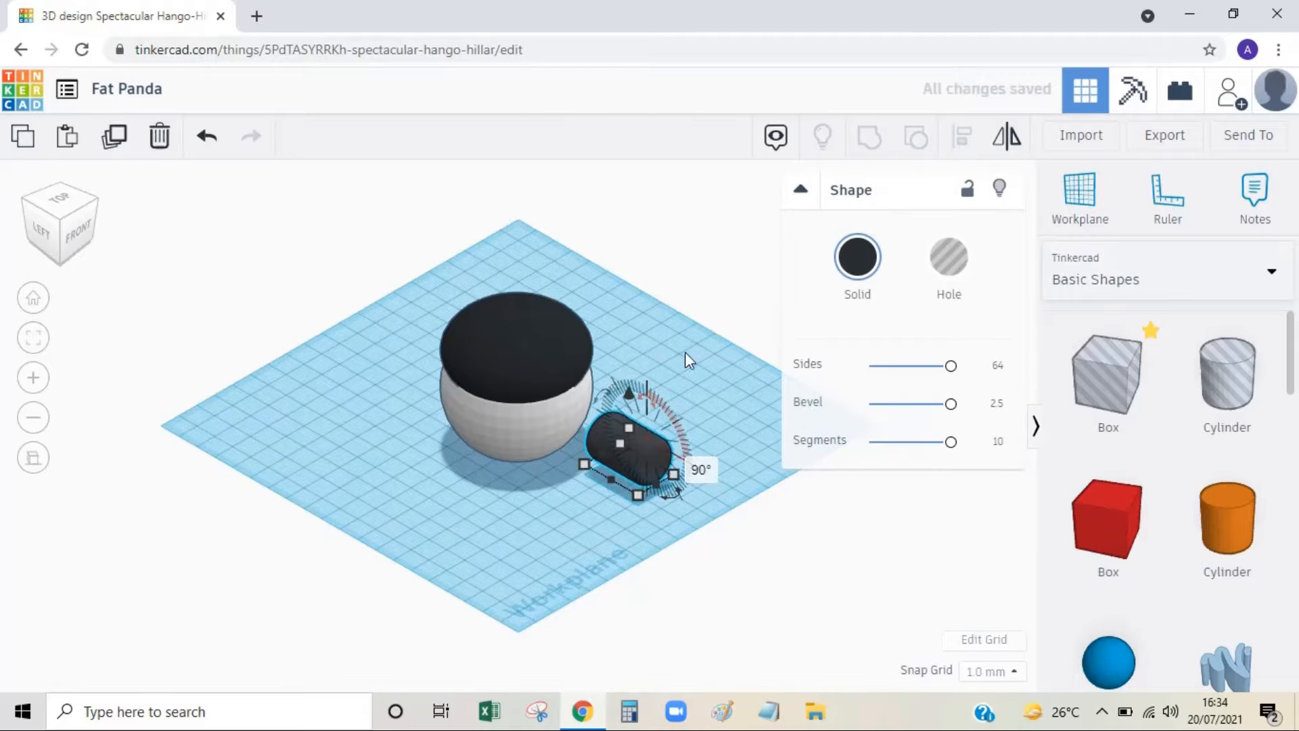
pyautogui.click(183, 333)
pyautogui.click(77, 230)
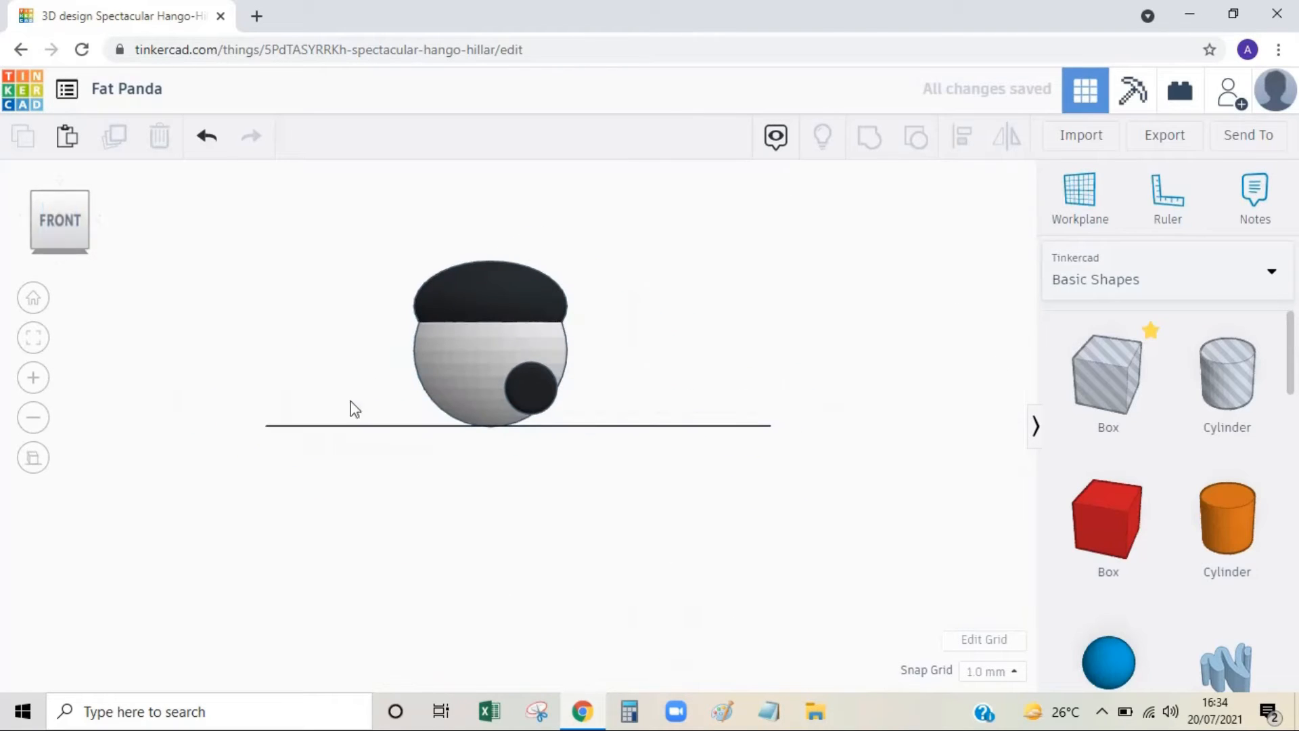
# Lower the black cylinder 5 mm onto the workplane and push it back into the body's lower front as a leg
pyautogui.click(524, 387)
pyautogui.moveTo(537, 319); pyautogui.dragTo(529, 330)
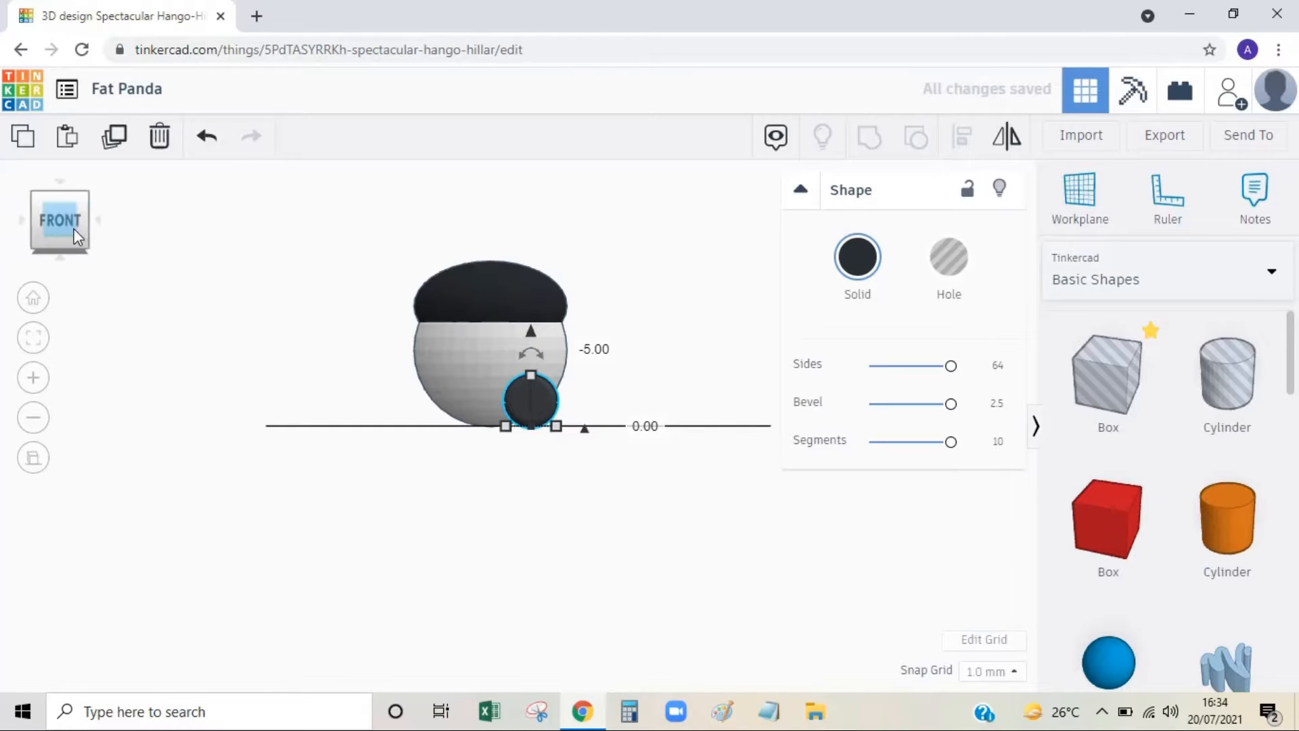
pyautogui.click(95, 220)
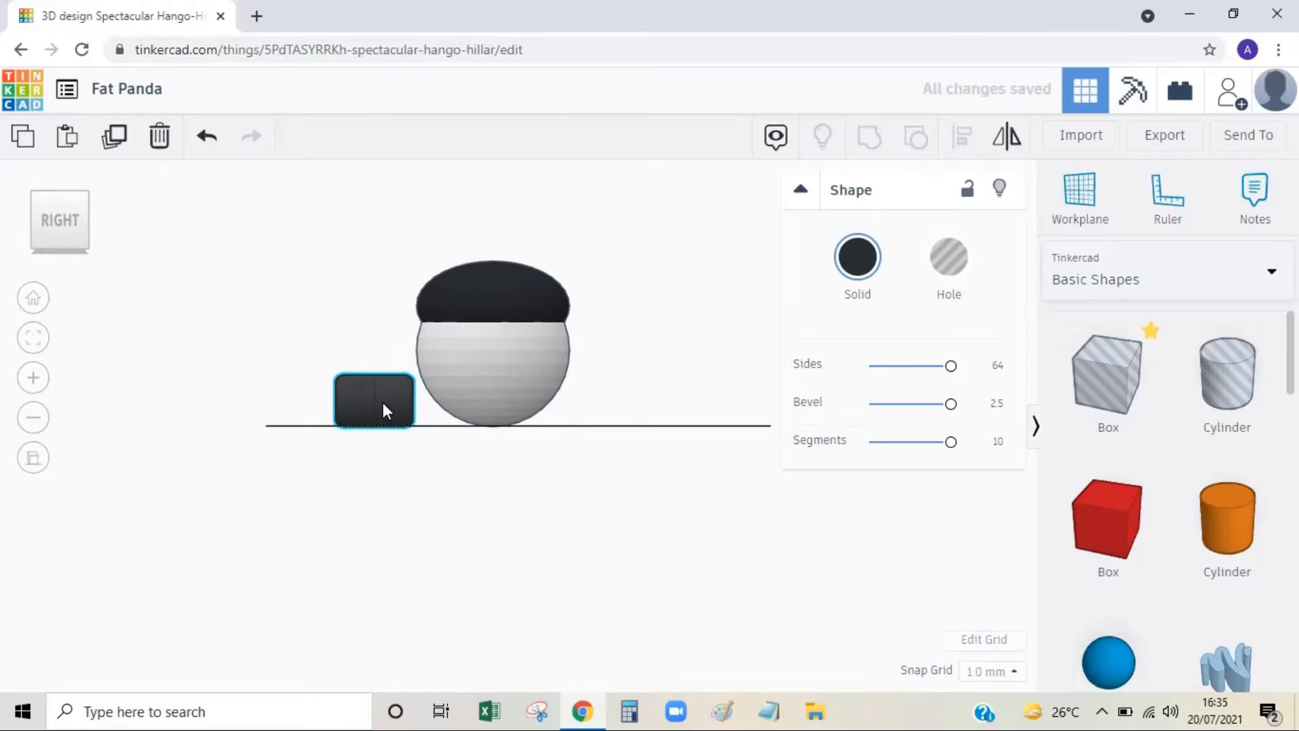
pyautogui.moveTo(383, 402); pyautogui.dragTo(431, 403)
pyautogui.click(369, 379)
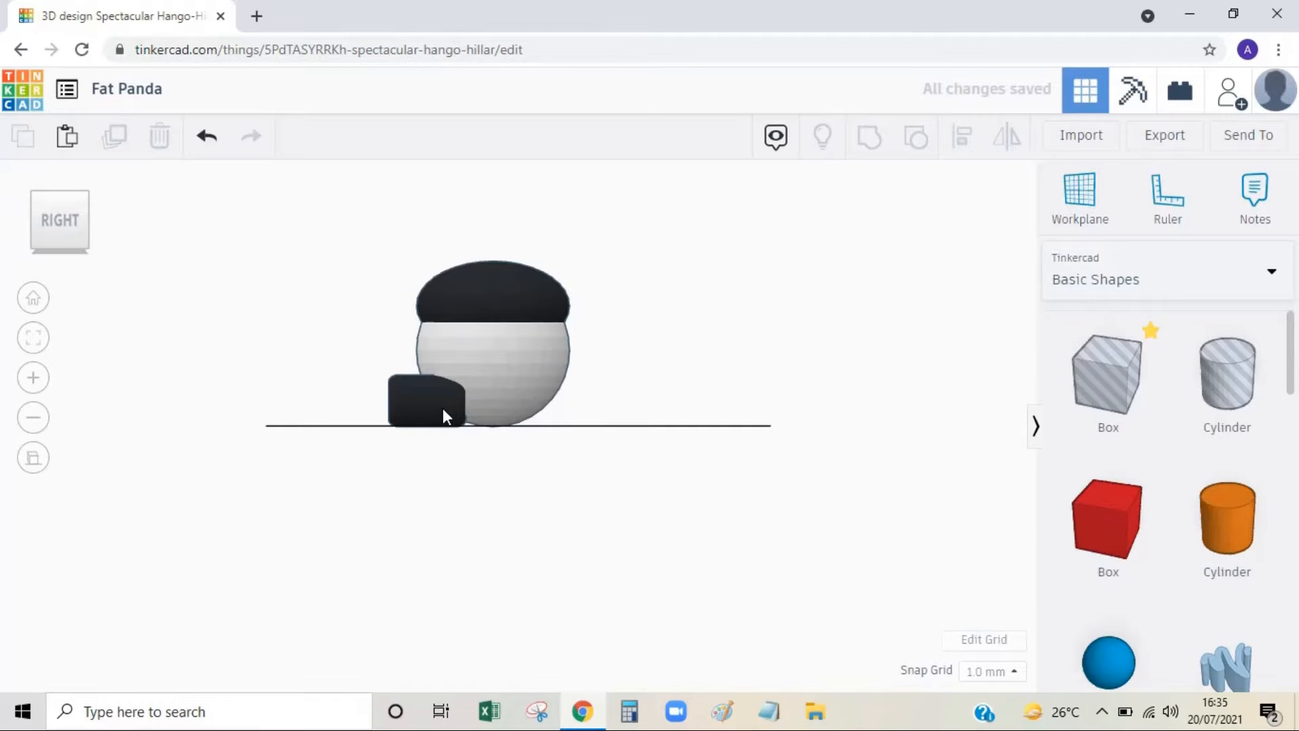
pyautogui.moveTo(445, 400); pyautogui.dragTo(452, 399)
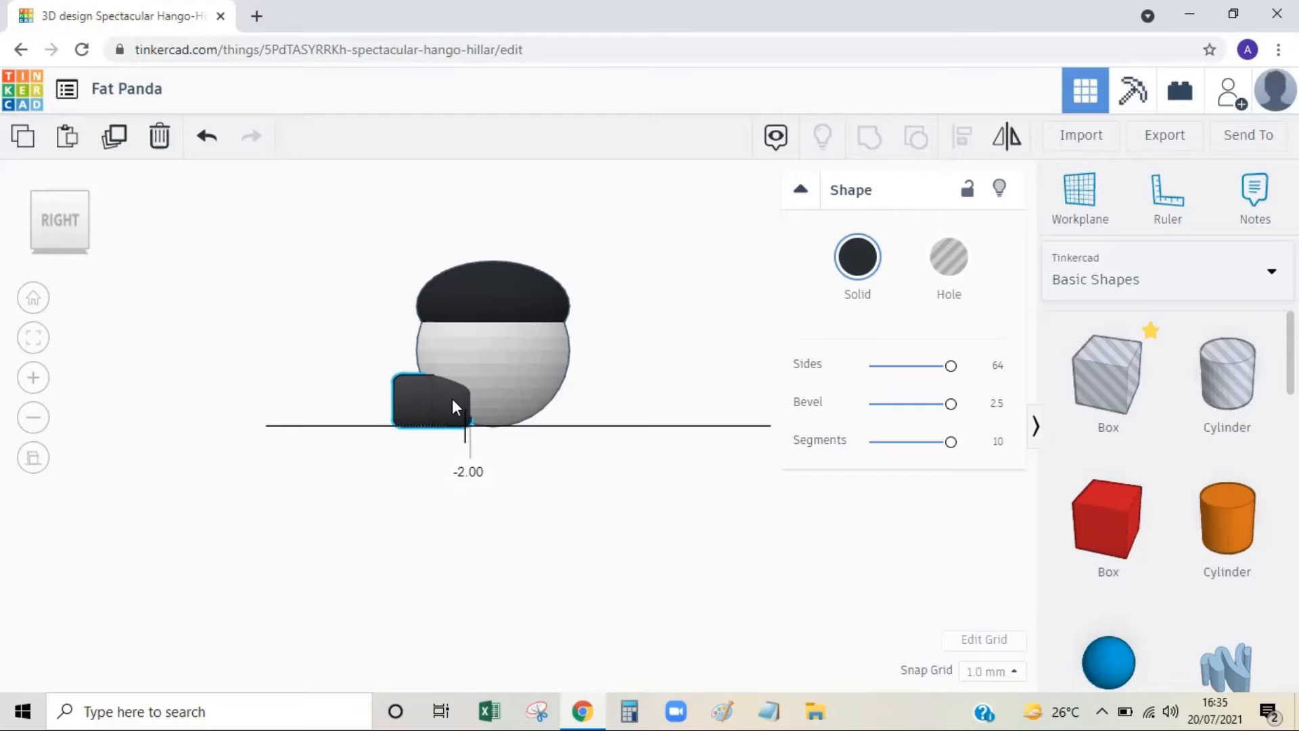
# Duplicate the leg and move the copy 33 mm sideways to the other side of the body's front
pyautogui.click(26, 217)
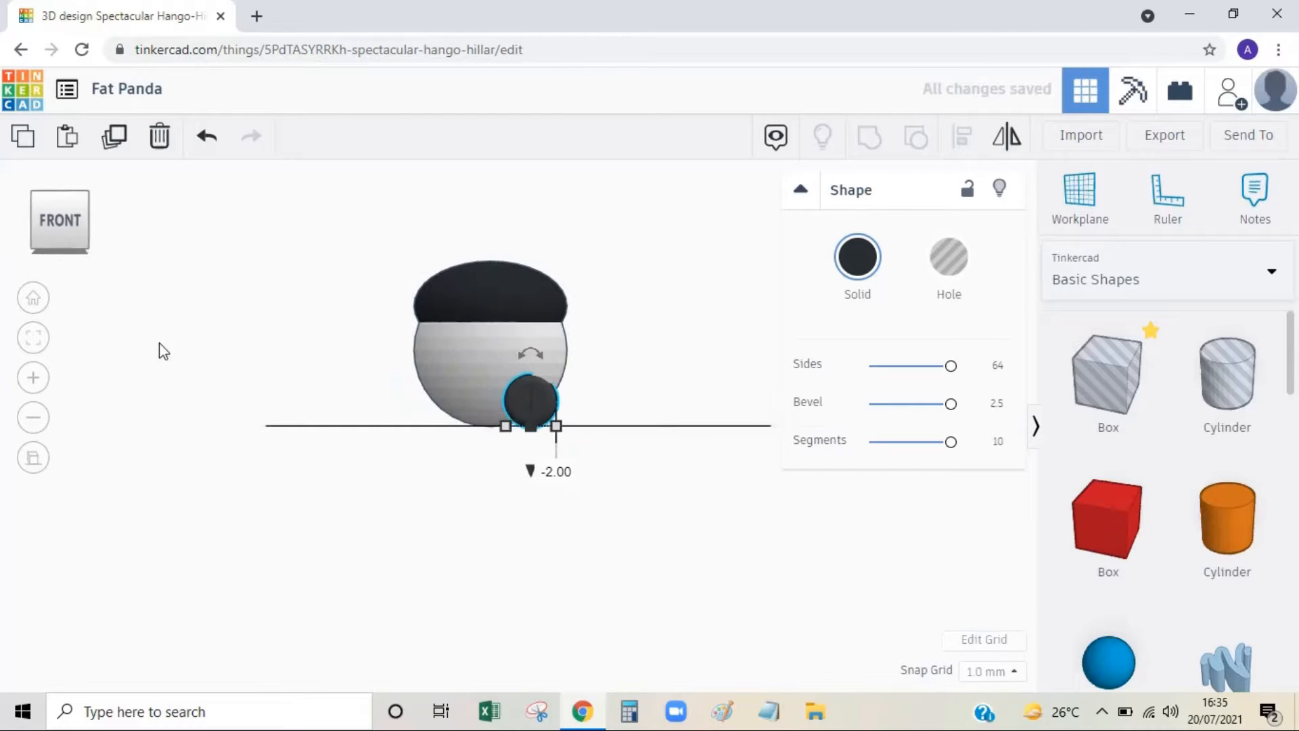
pyautogui.click(542, 384)
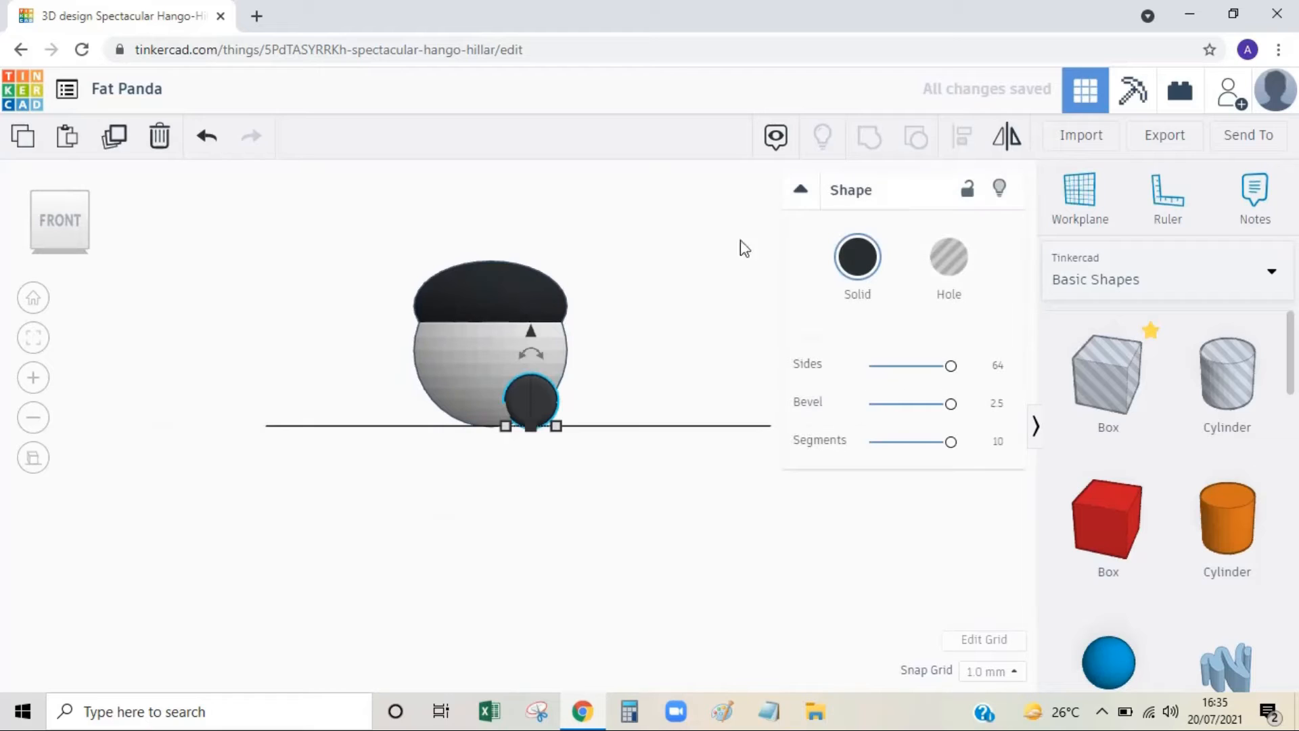
pyautogui.click(114, 132)
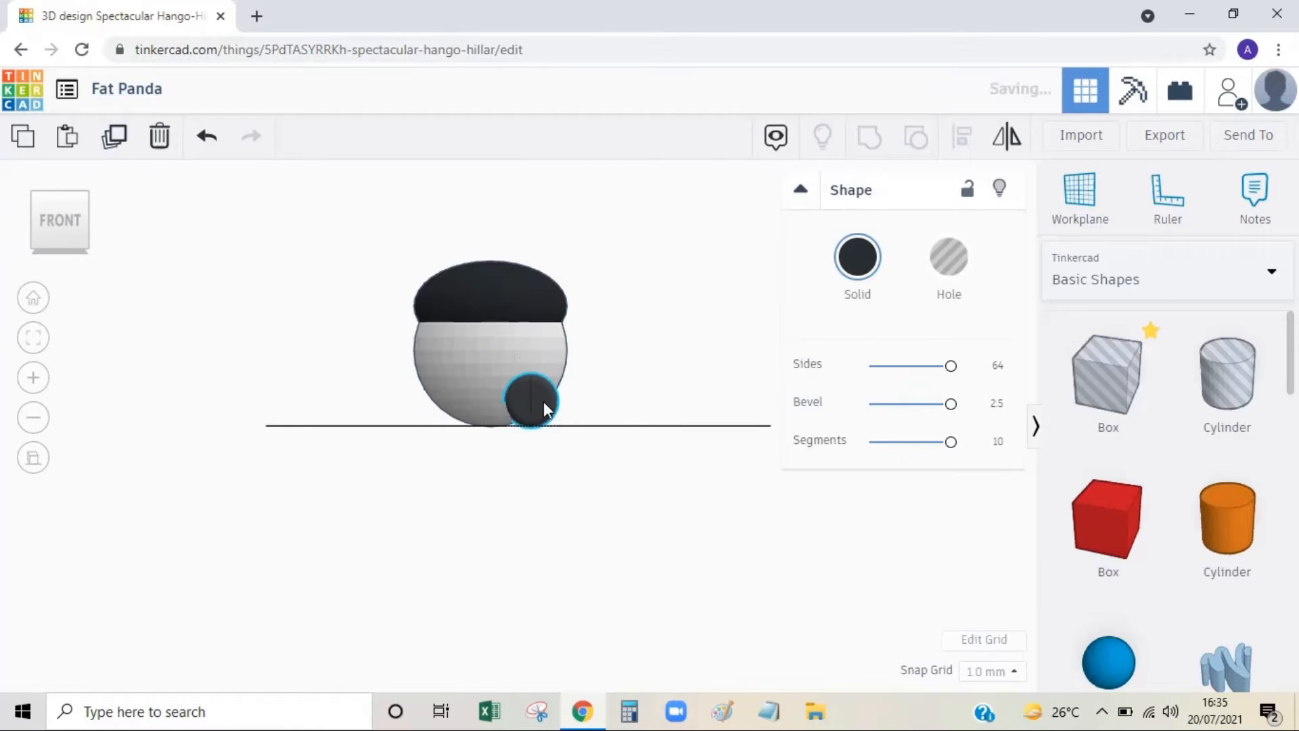
pyautogui.moveTo(543, 401); pyautogui.dragTo(460, 406)
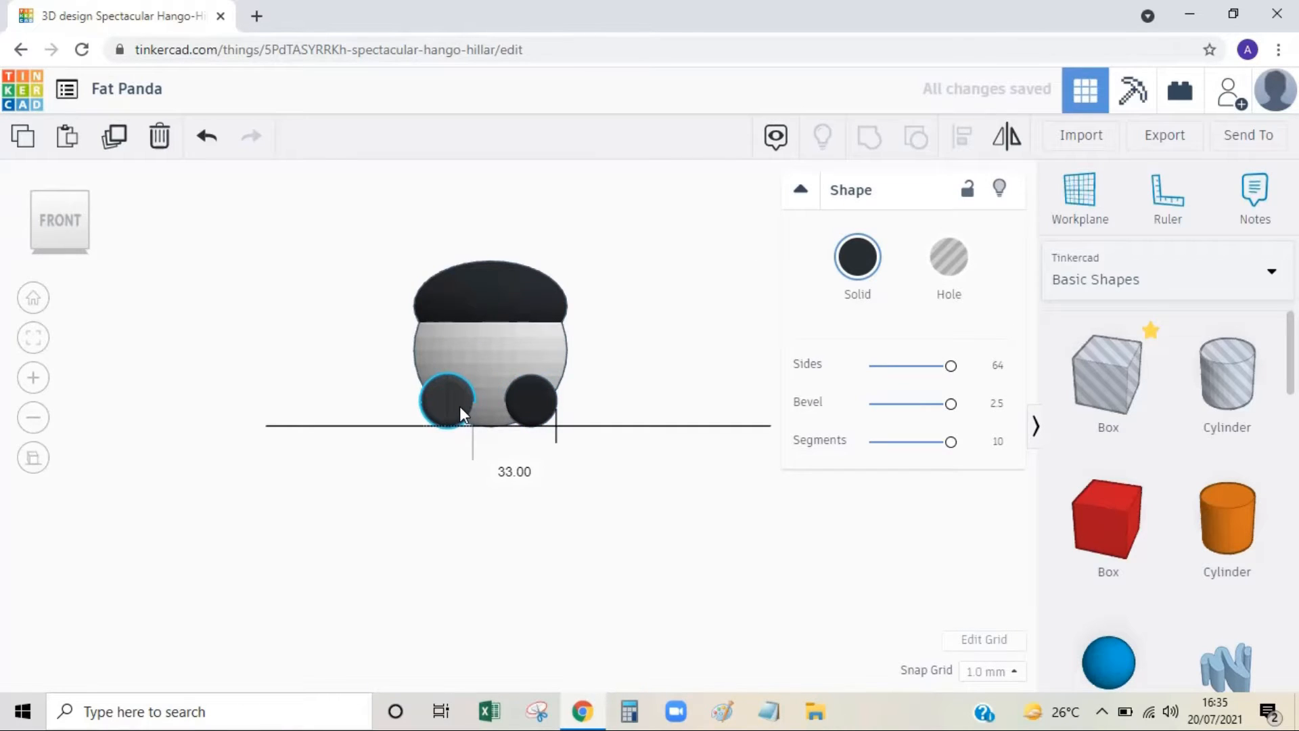
pyautogui.click(371, 366)
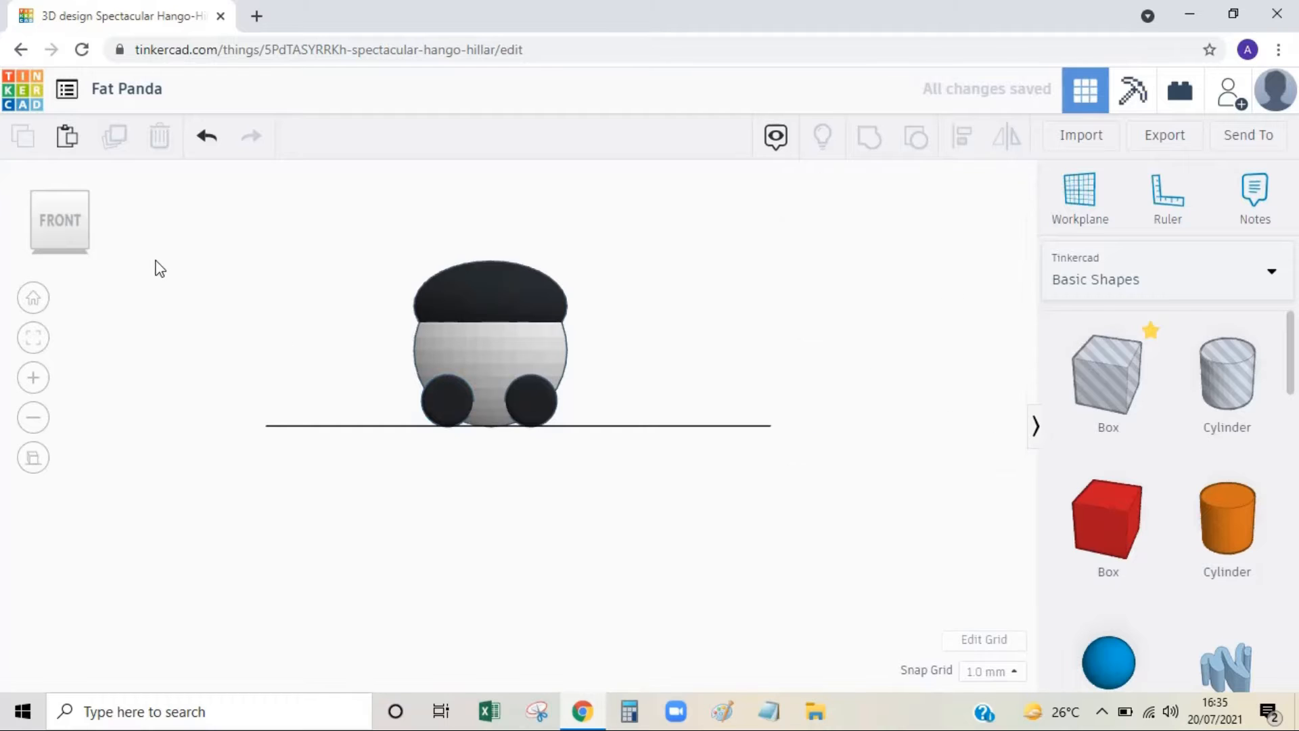
# Move each of the two legs about 5 mm further back into the body so they stay level with each other
pyautogui.click(37, 203)
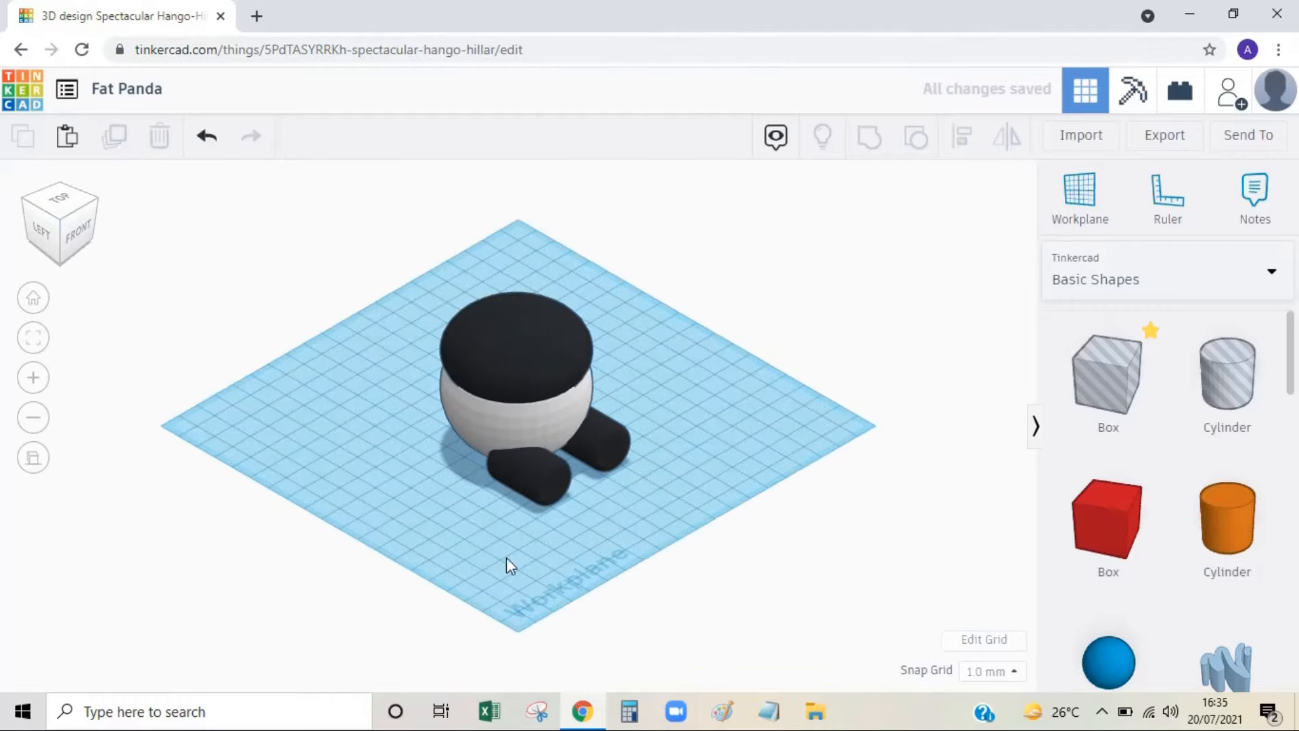
pyautogui.click(42, 234)
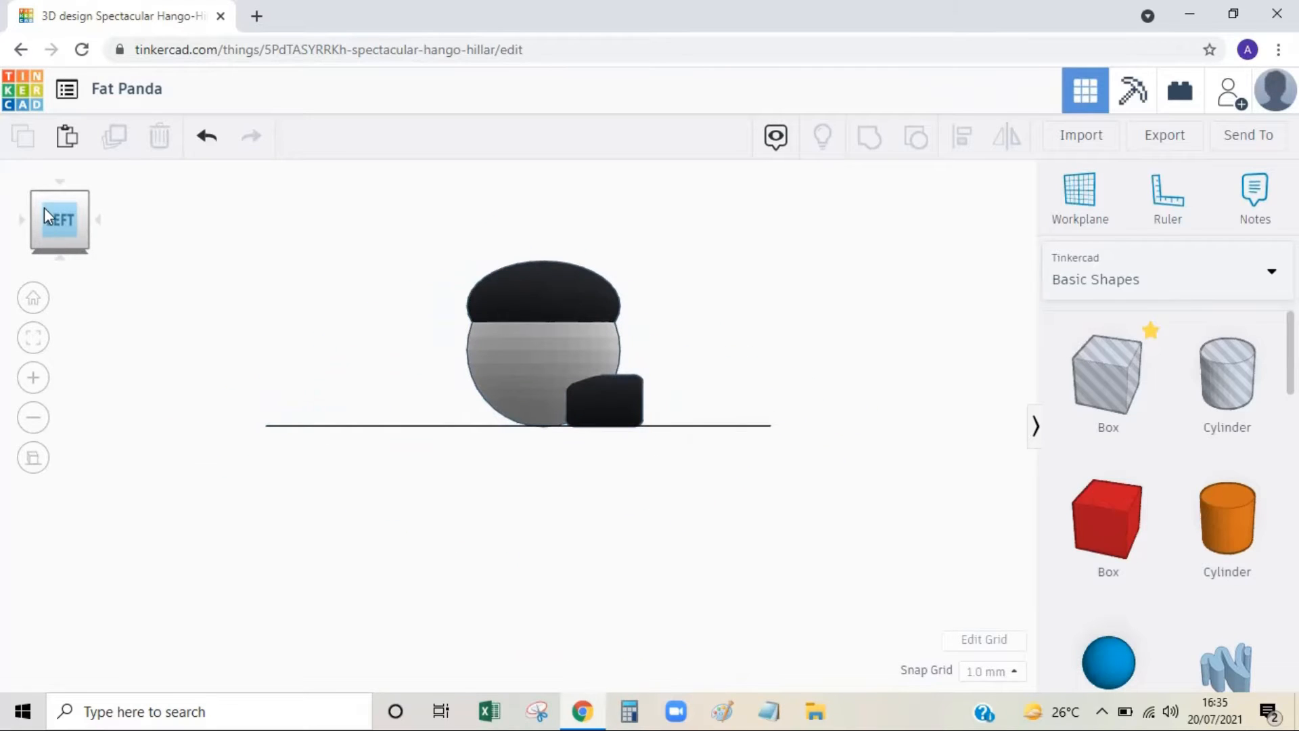
pyautogui.moveTo(614, 403)
pyautogui.mouseDown()
pyautogui.moveTo(631, 399)
pyautogui.moveTo(620, 399)
pyautogui.mouseUp()
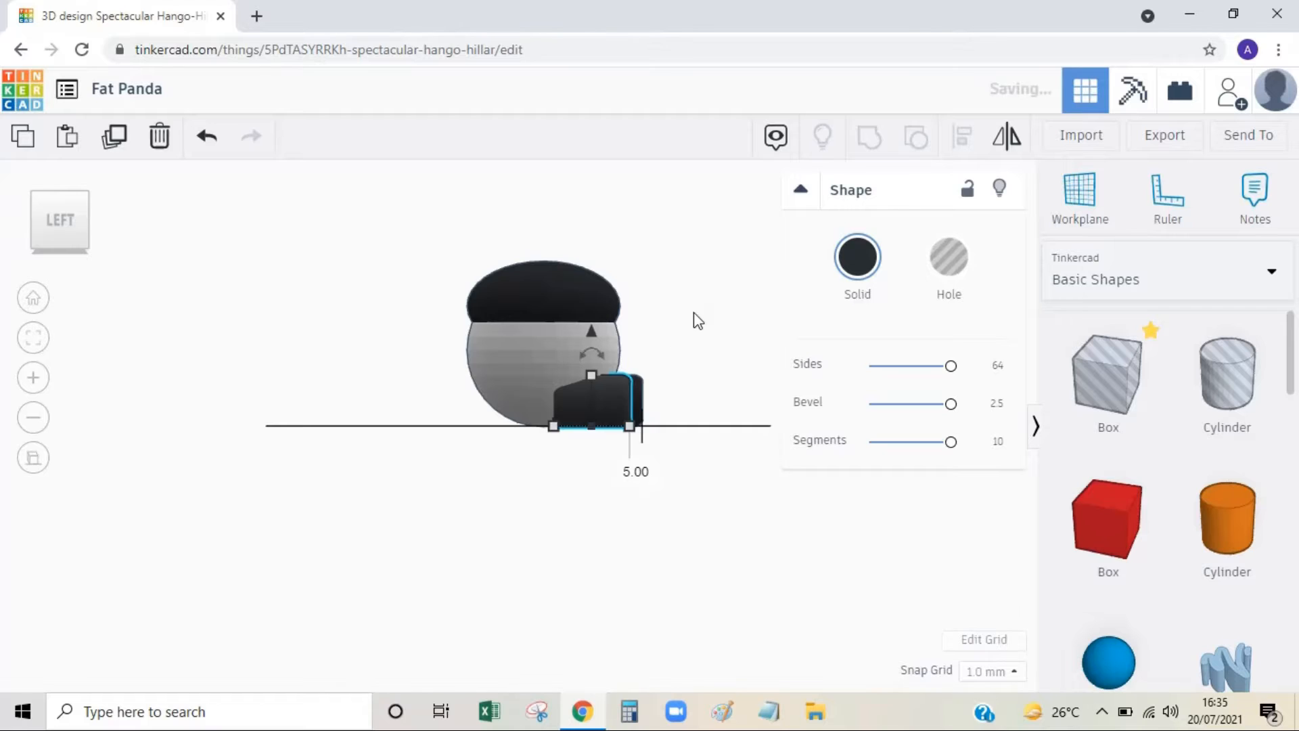
pyautogui.click(155, 247)
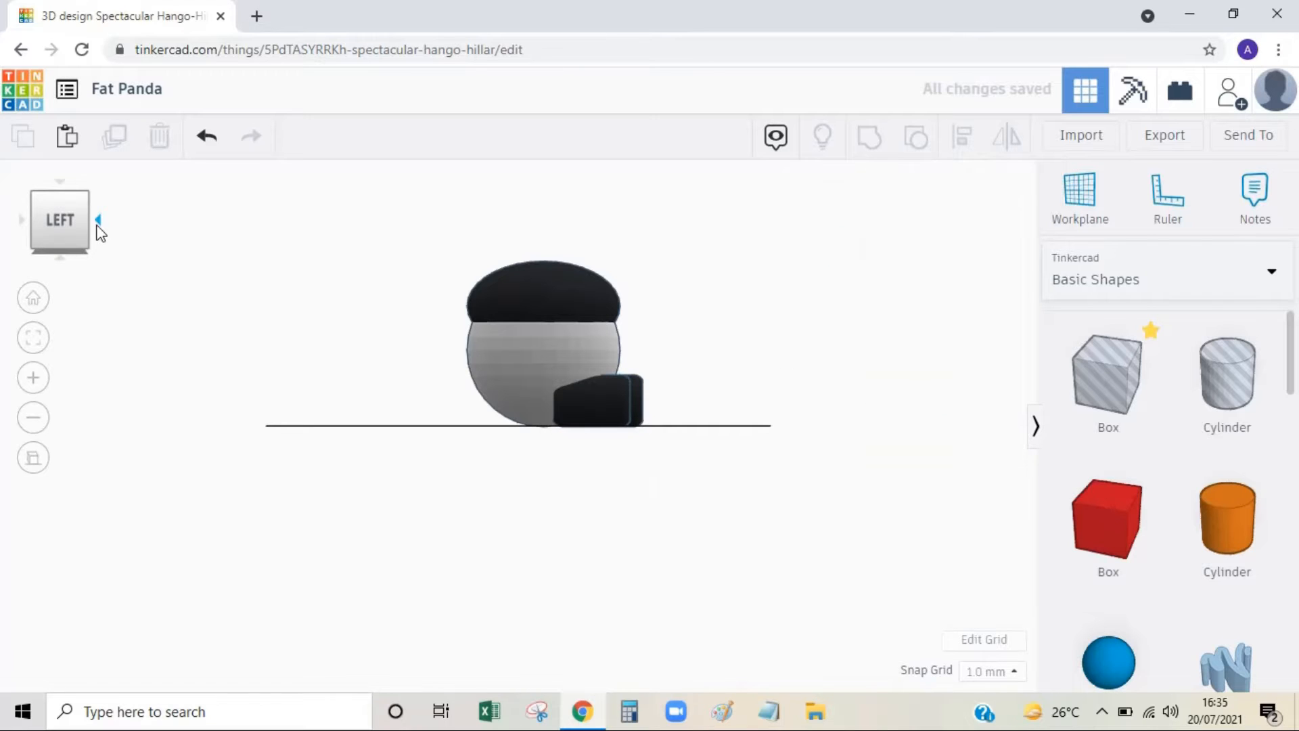
pyautogui.click(98, 218)
pyautogui.click(98, 218)
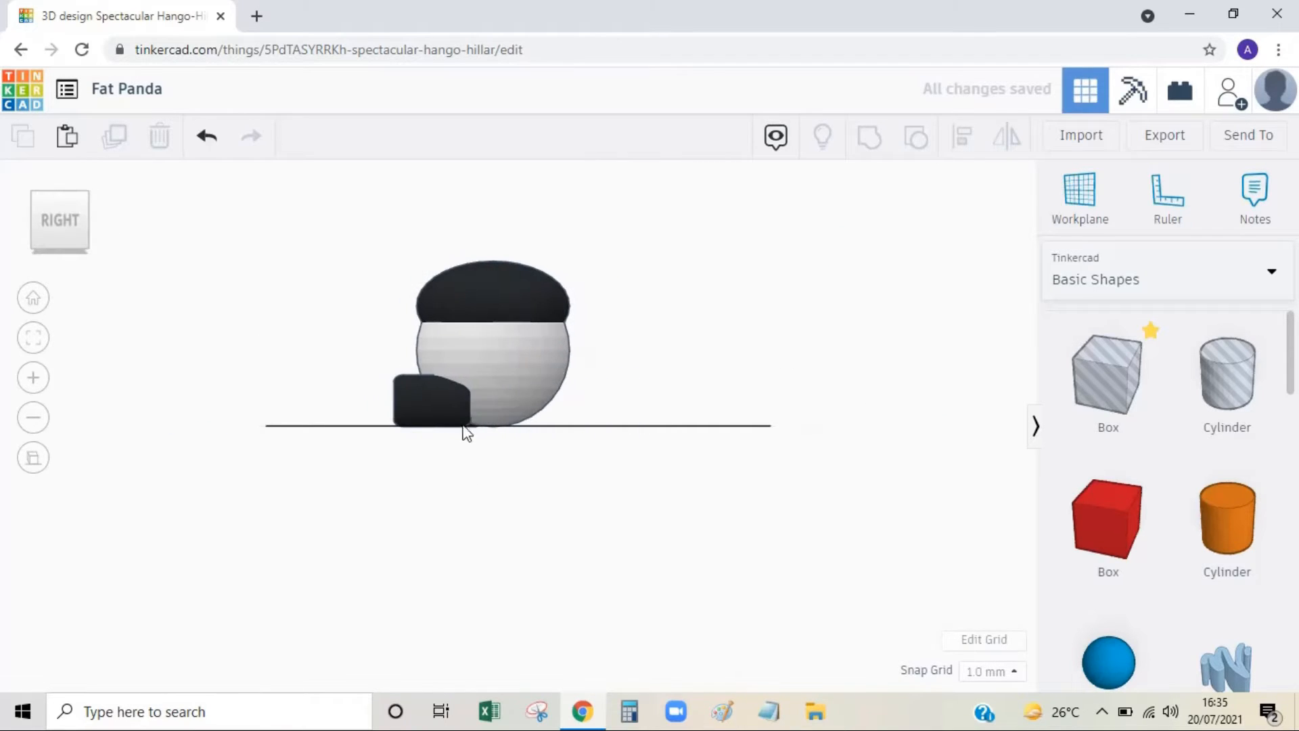
pyautogui.click(432, 402)
pyautogui.moveTo(430, 400); pyautogui.dragTo(442, 406)
pyautogui.click(323, 343)
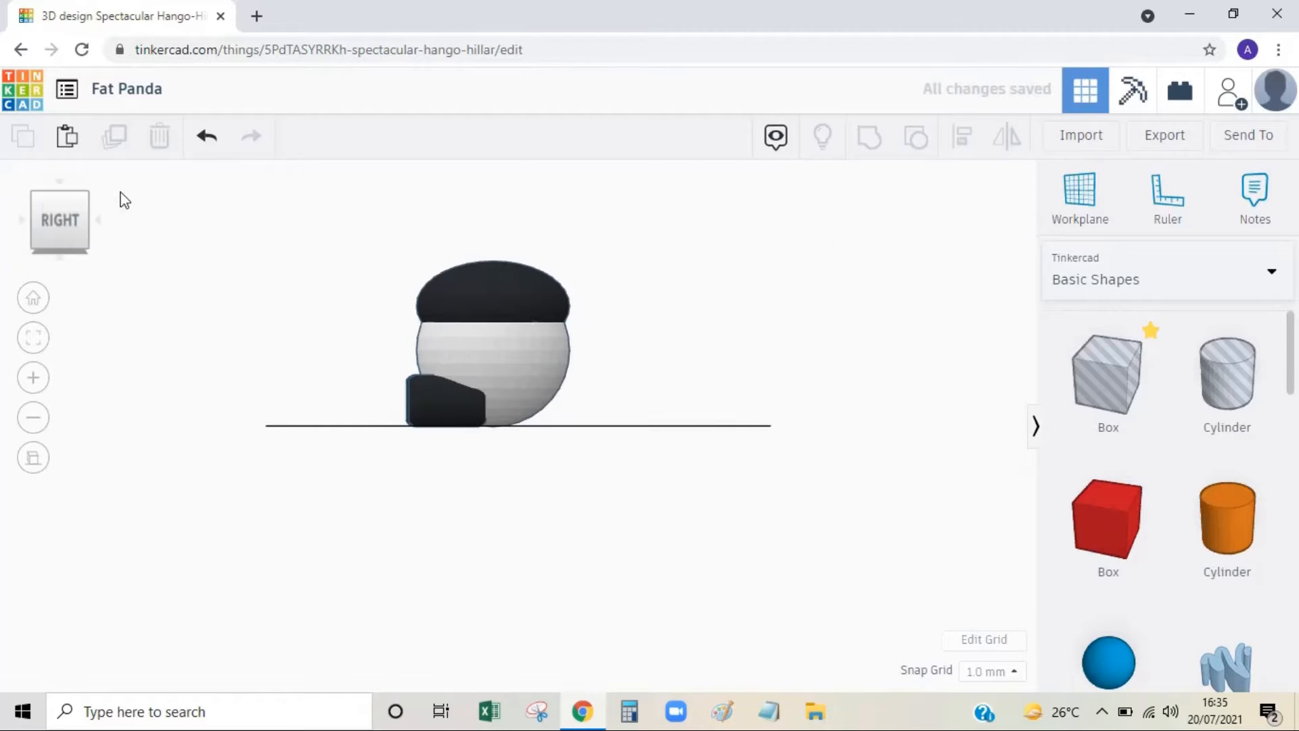
# Duplicate one leg, placing the copy 42 mm out beside the body, and rotate it 90° horizontally to point sideways
pyautogui.click(24, 223)
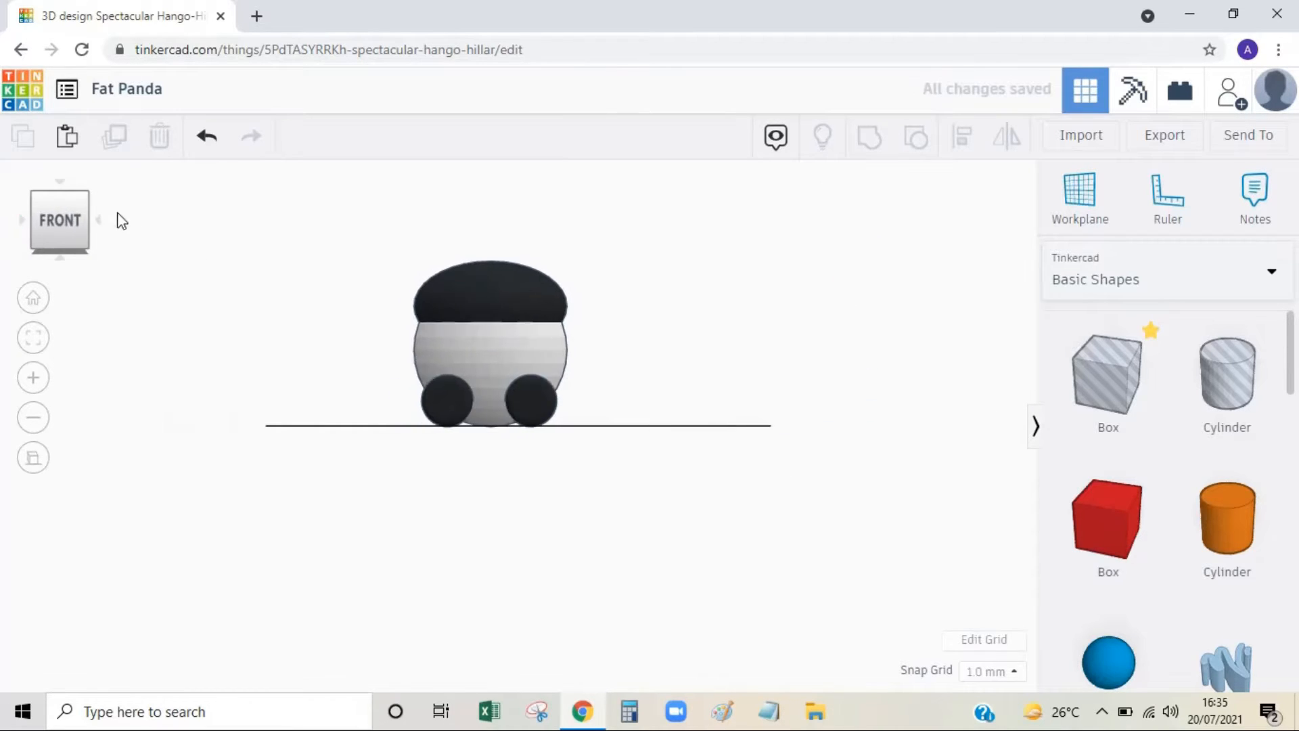
pyautogui.click(31, 200)
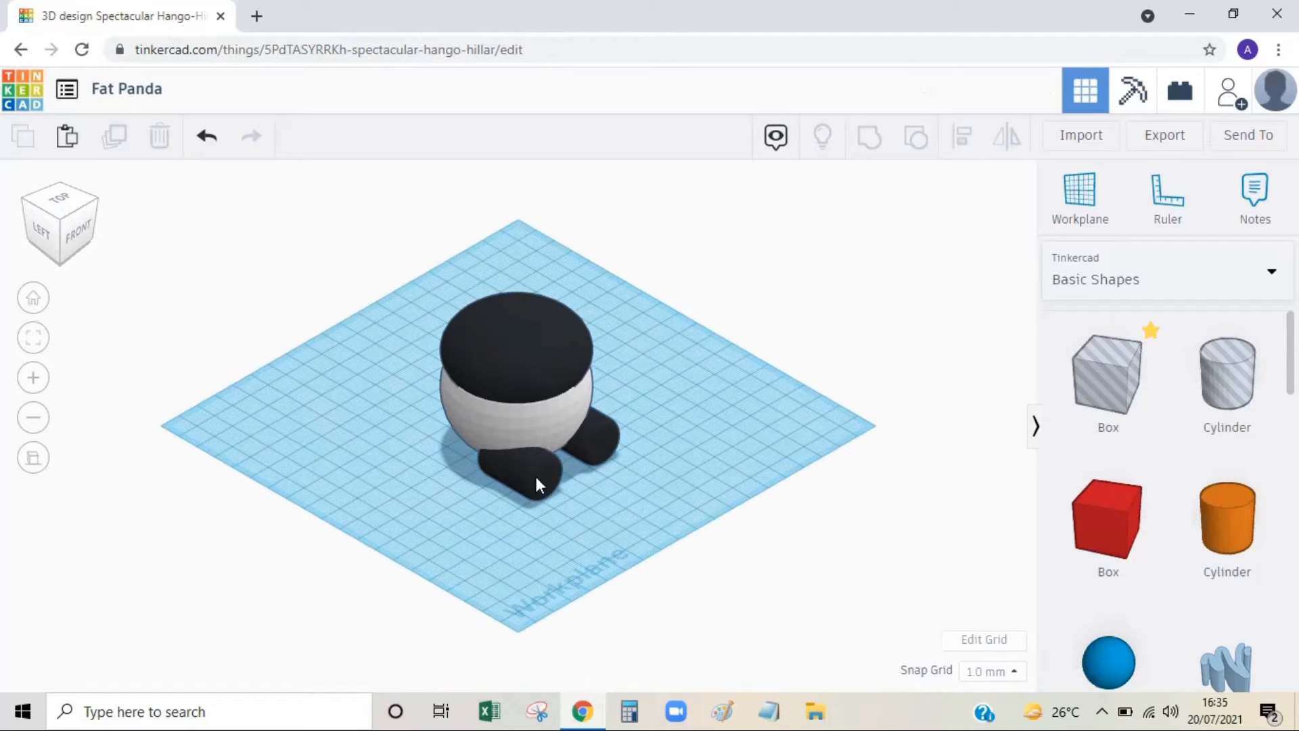
pyautogui.click(530, 467)
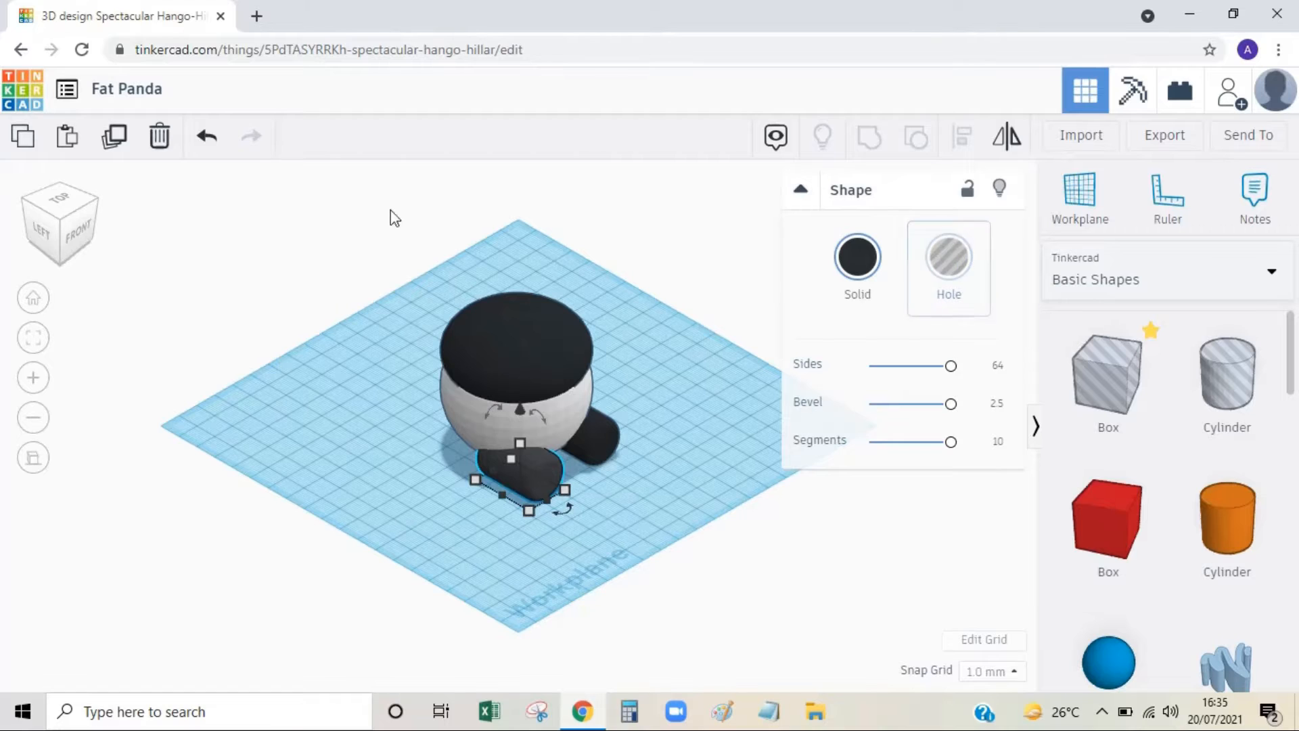
pyautogui.click(114, 136)
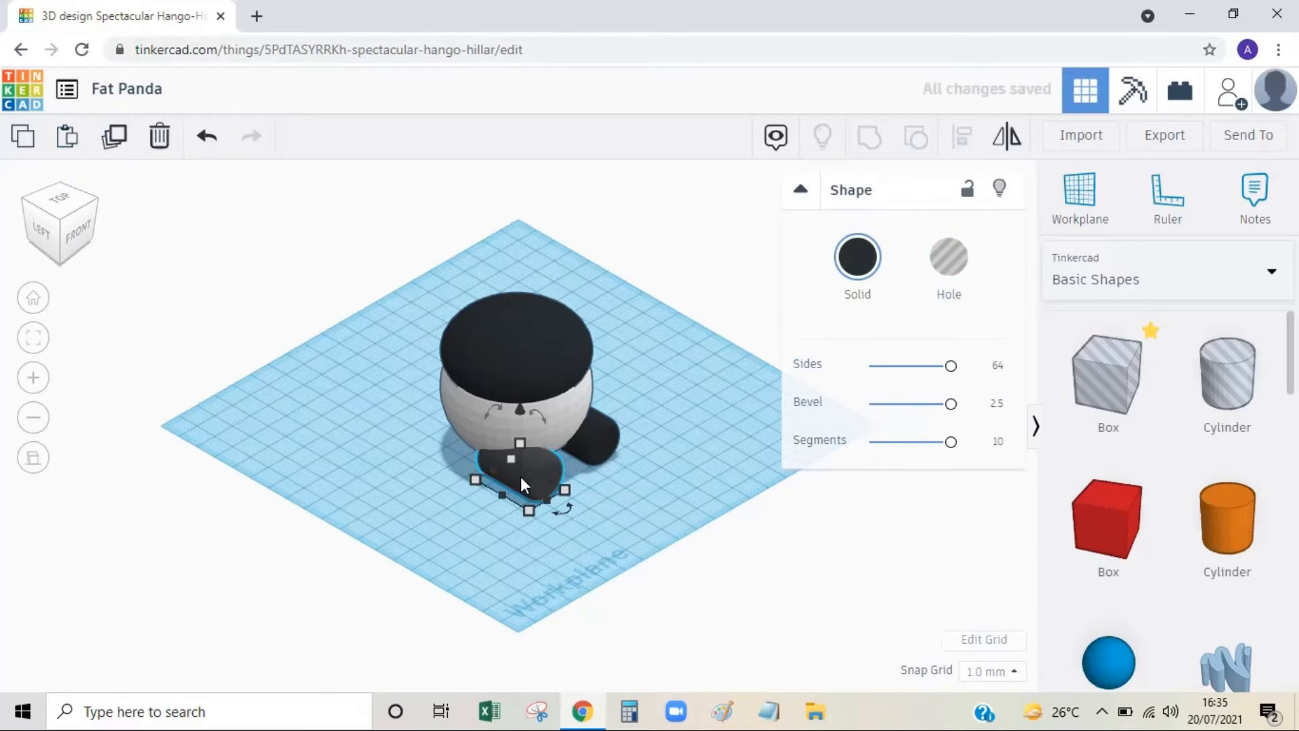
pyautogui.moveTo(521, 476); pyautogui.dragTo(433, 502)
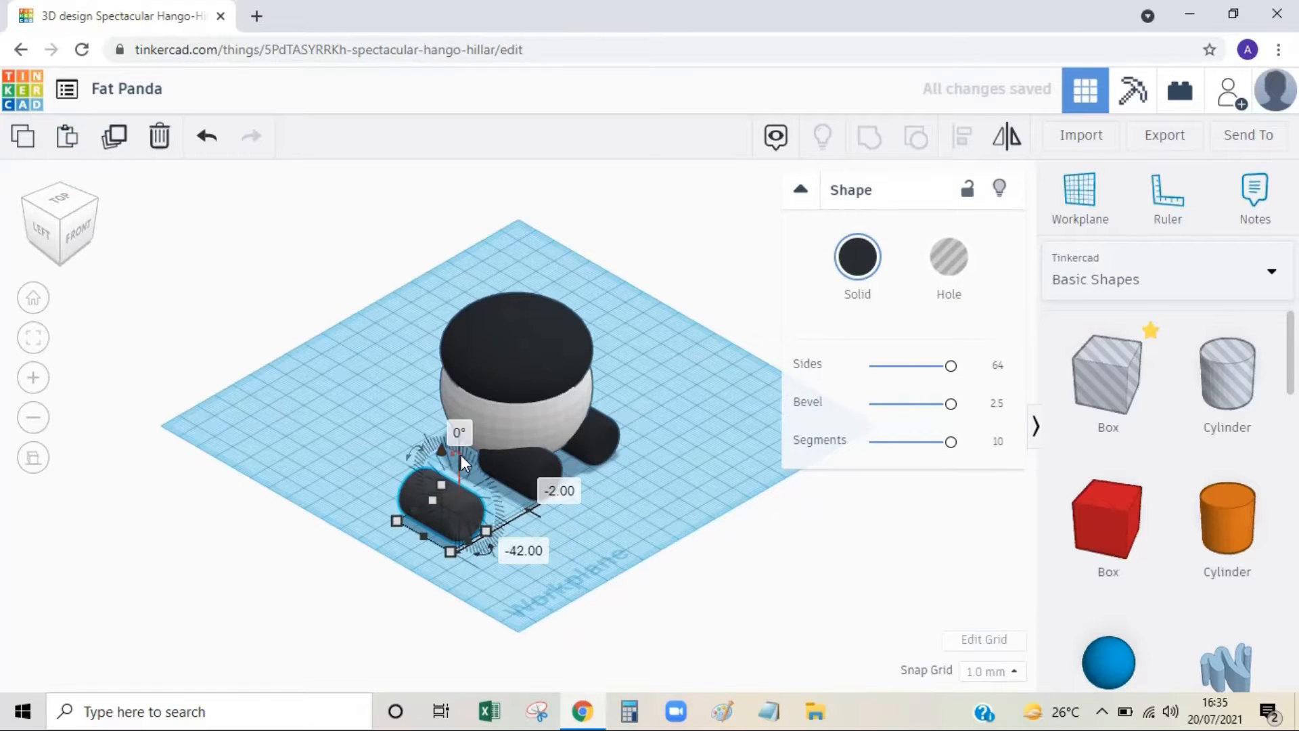
pyautogui.click(487, 552)
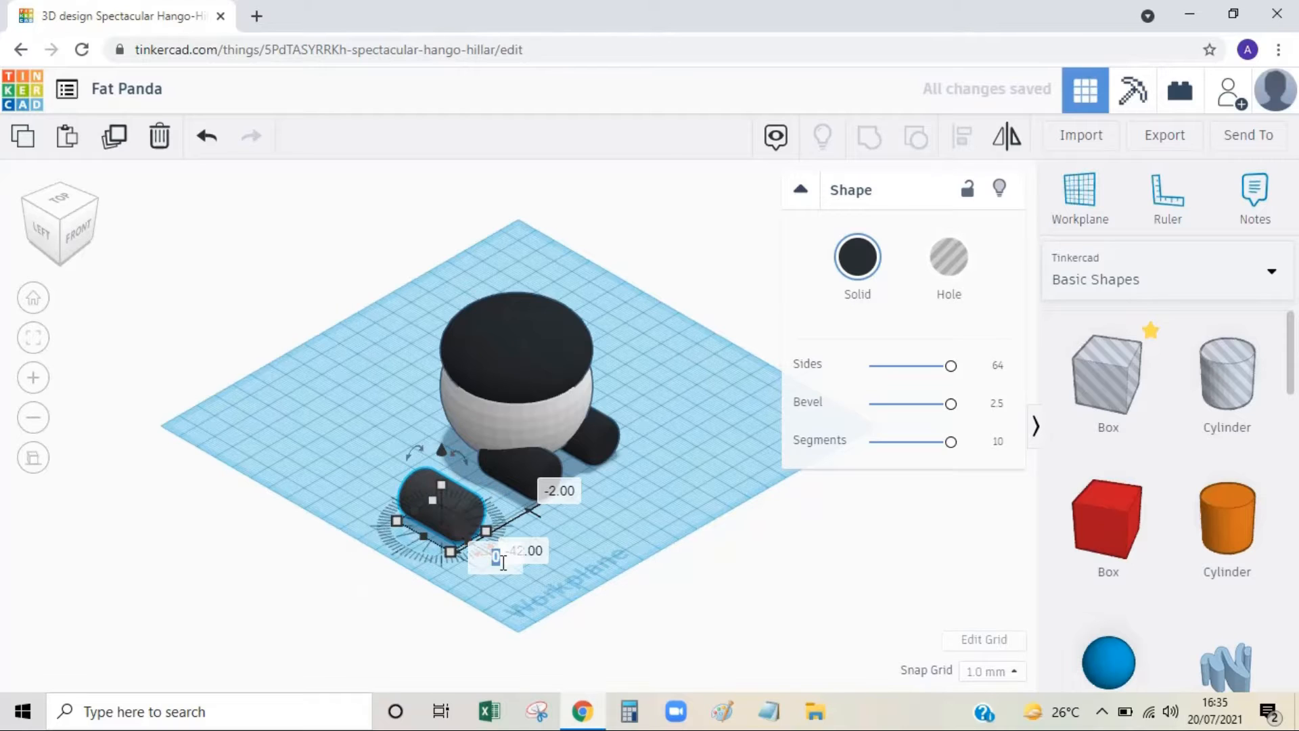
pyautogui.write('90')
pyautogui.press('Return')
pyautogui.click(313, 380)
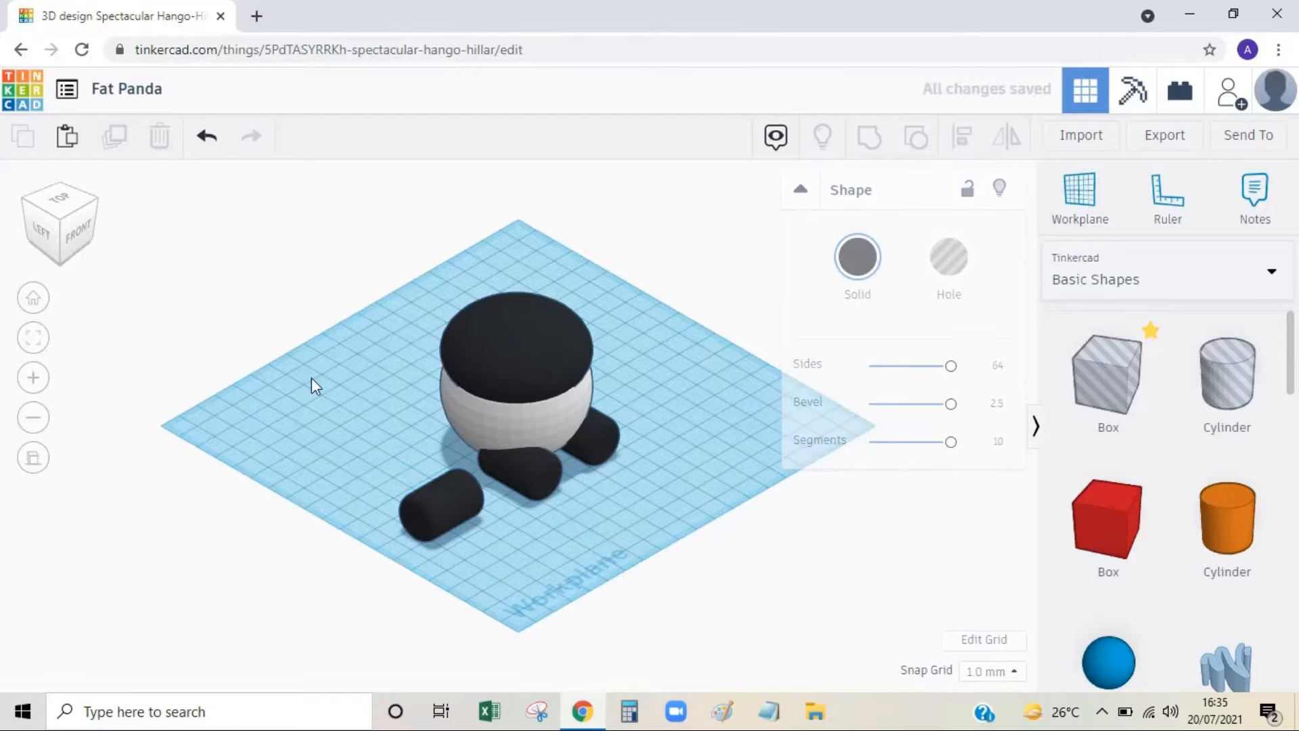
# Raise the sideways cylinder 30 mm above the workplane and move it 17 mm back to the middle of the body's side
pyautogui.moveTo(73, 247); pyautogui.dragTo(115, 261)
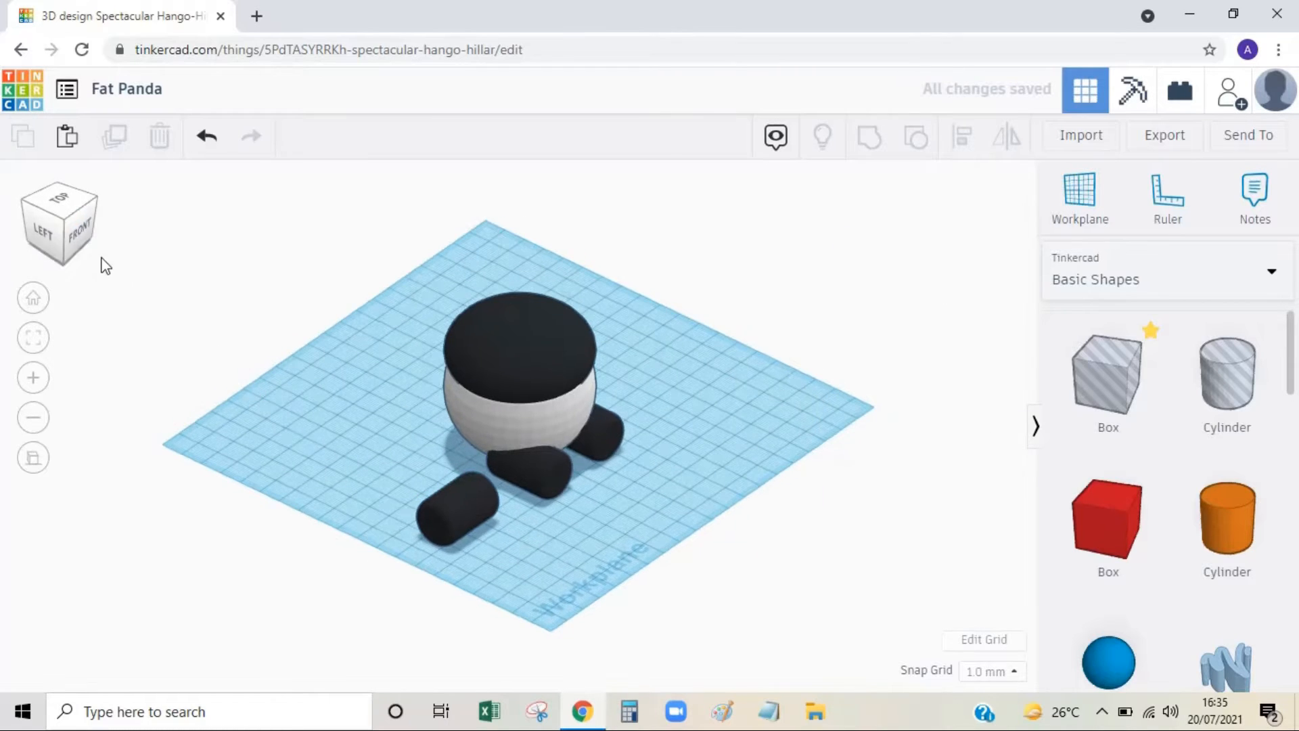
pyautogui.click(83, 233)
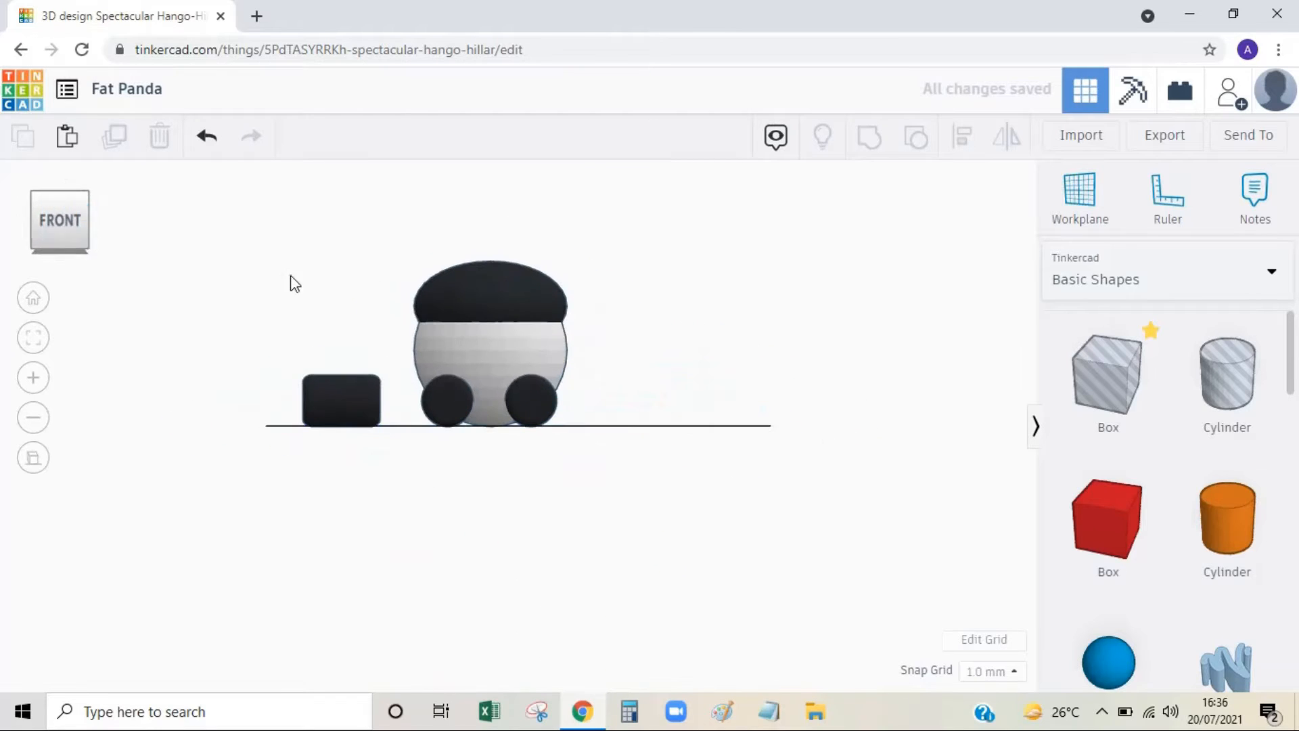
pyautogui.click(336, 407)
pyautogui.moveTo(343, 342); pyautogui.dragTo(350, 259)
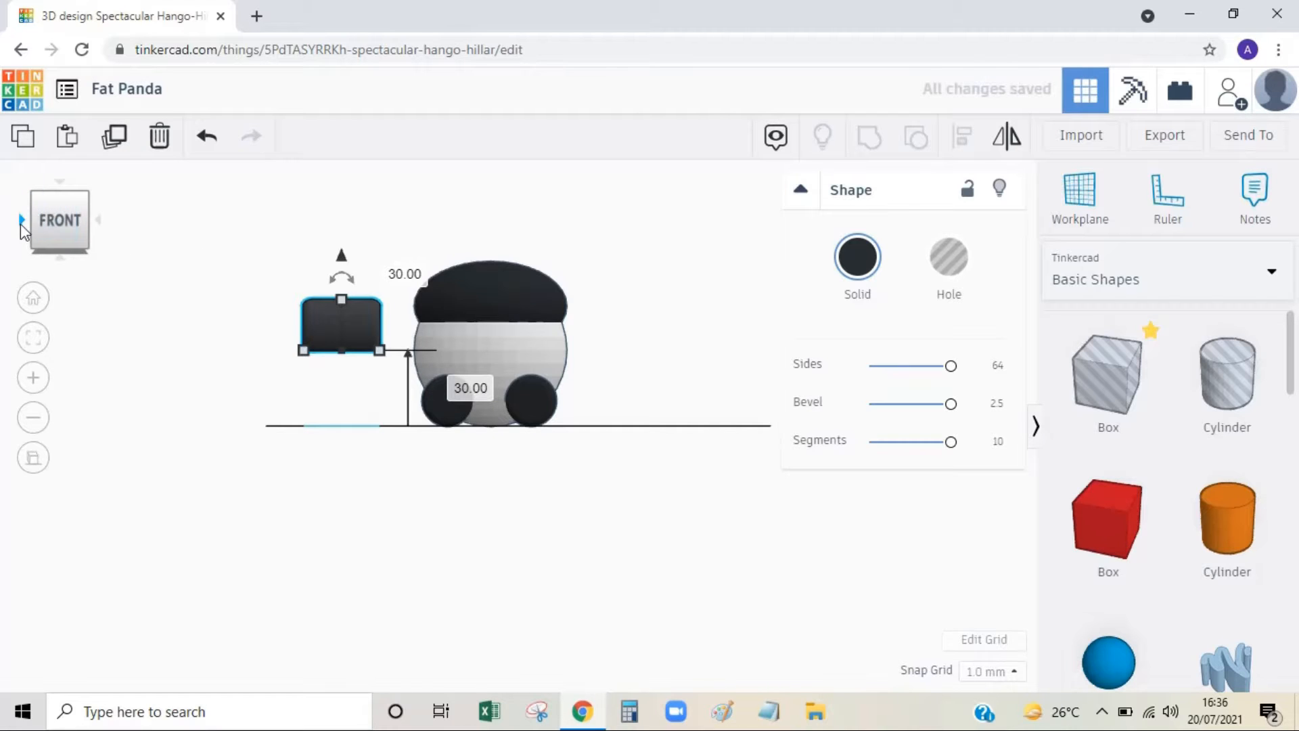
pyautogui.click(20, 222)
pyautogui.moveTo(598, 329); pyautogui.dragTo(555, 327)
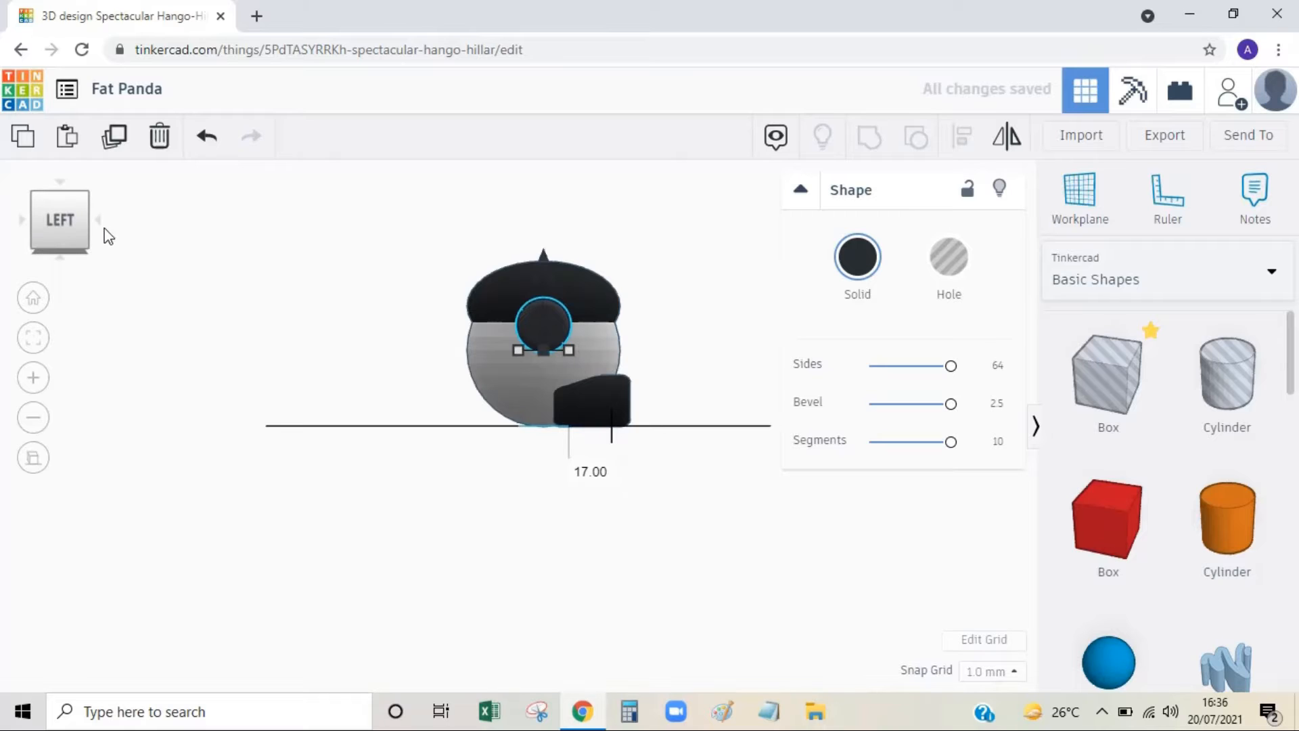
# Push the raised cylinder into the side of the upper body and tilt it so its outer end slopes downward as an arm
pyautogui.click(100, 221)
pyautogui.moveTo(351, 327); pyautogui.dragTo(406, 329)
pyautogui.moveTo(401, 278)
pyautogui.moveTo(399, 284); pyautogui.dragTo(383, 288)
pyautogui.click(263, 328)
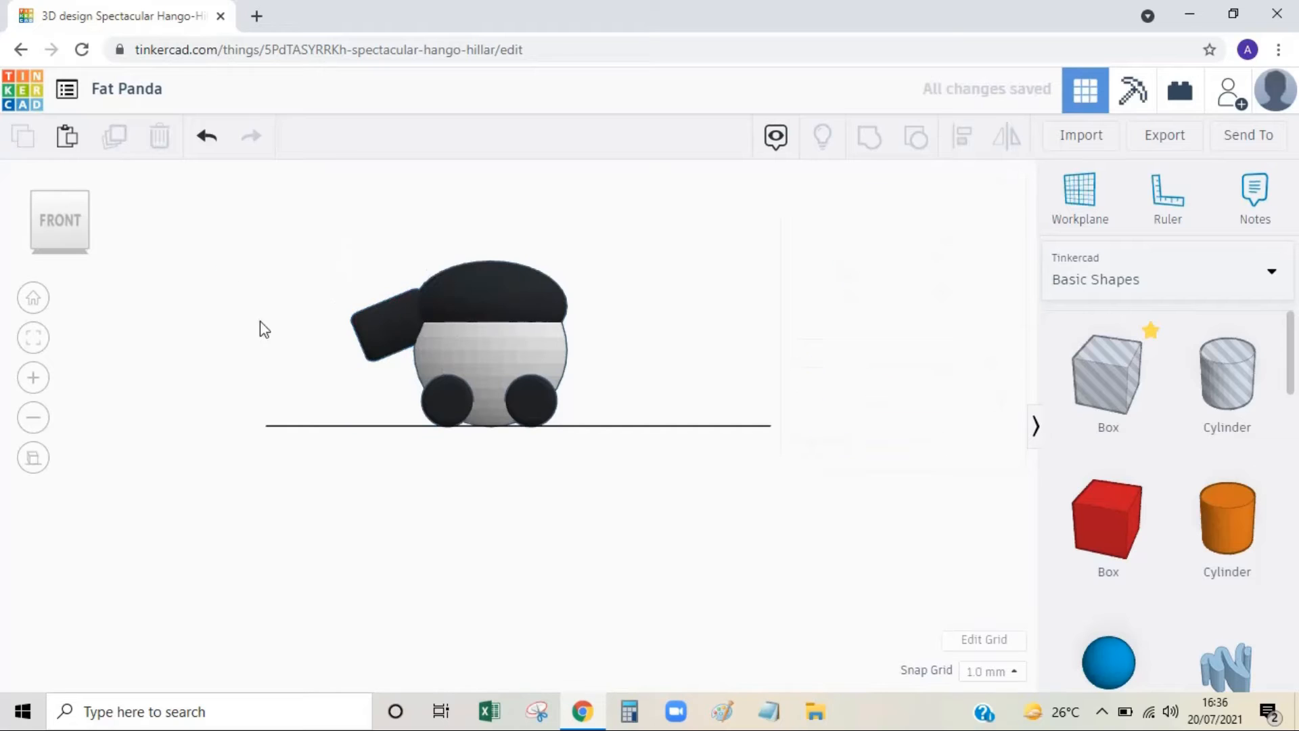
# Duplicate the tilted arm and move the copy across to the opposite side of the body
pyautogui.click(383, 340)
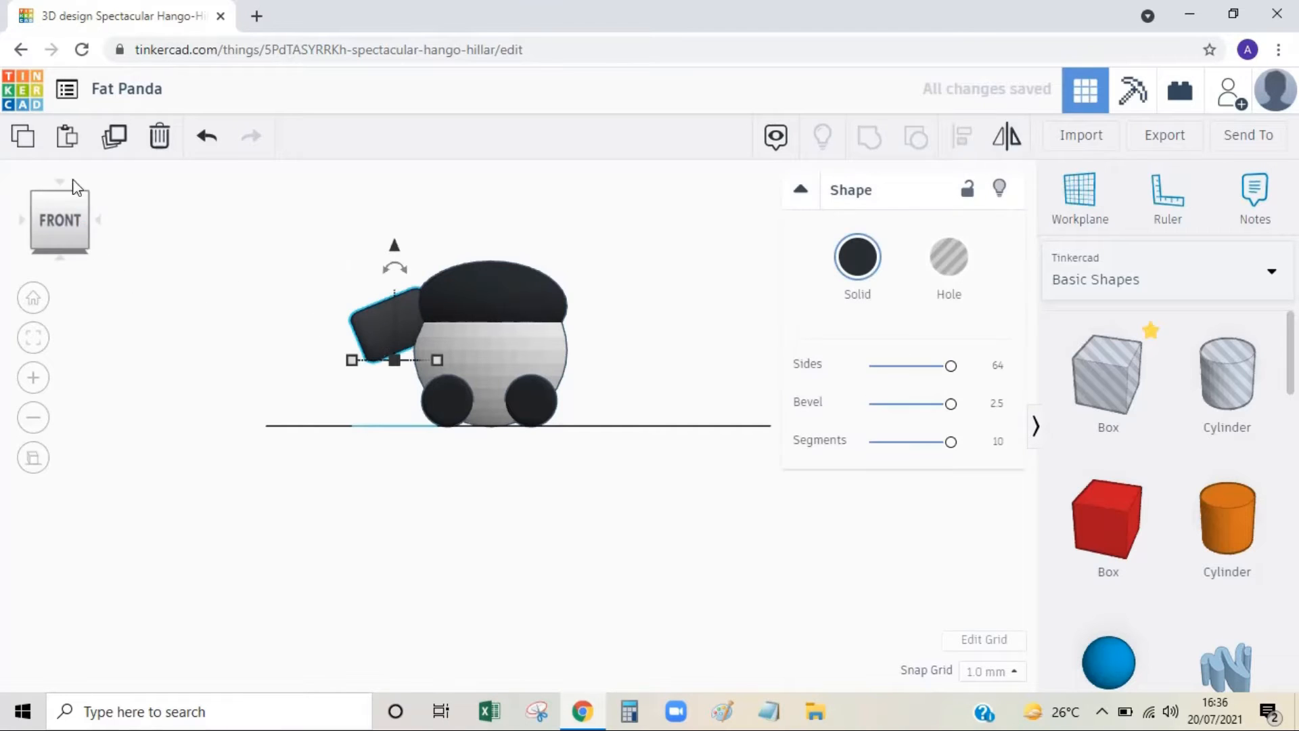
pyautogui.click(105, 144)
pyautogui.moveTo(408, 320); pyautogui.dragTo(634, 327)
# Mirror the copied arm along the body's width so its outer end slopes downward
pyautogui.click(1008, 136)
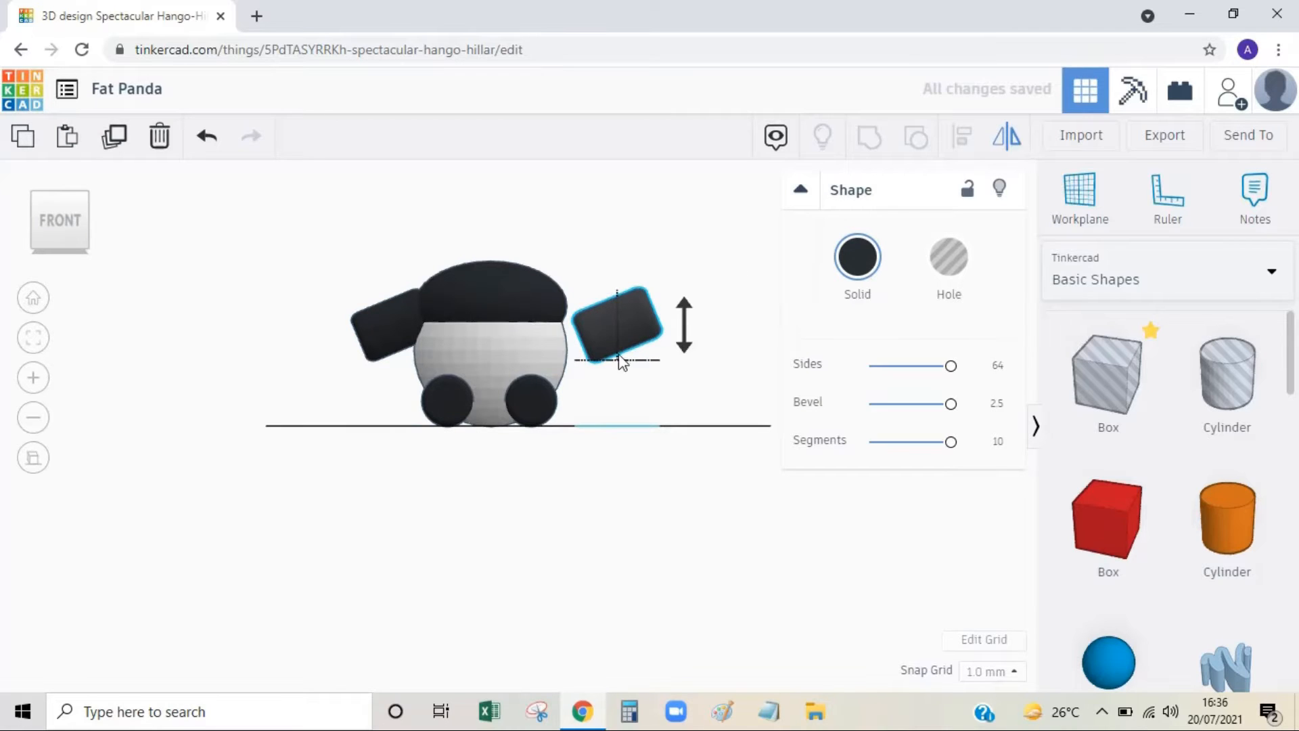
pyautogui.click(37, 197)
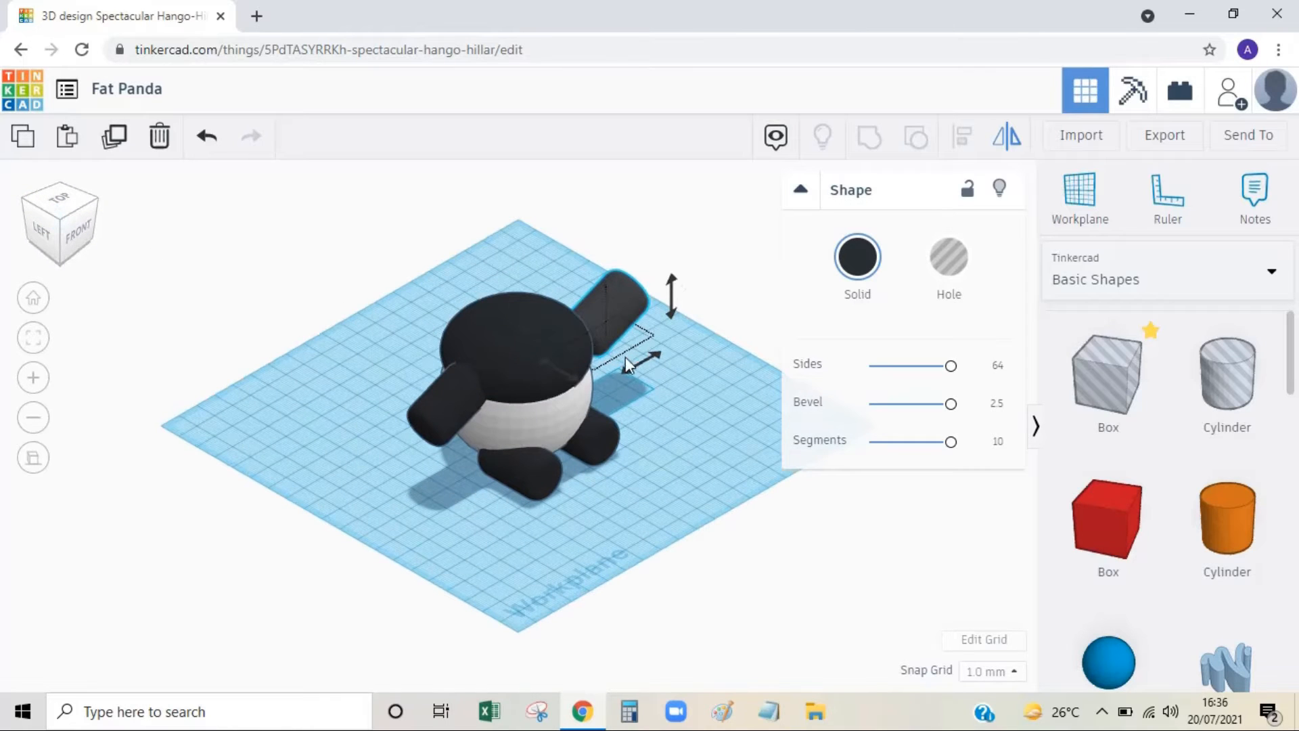
pyautogui.click(635, 366)
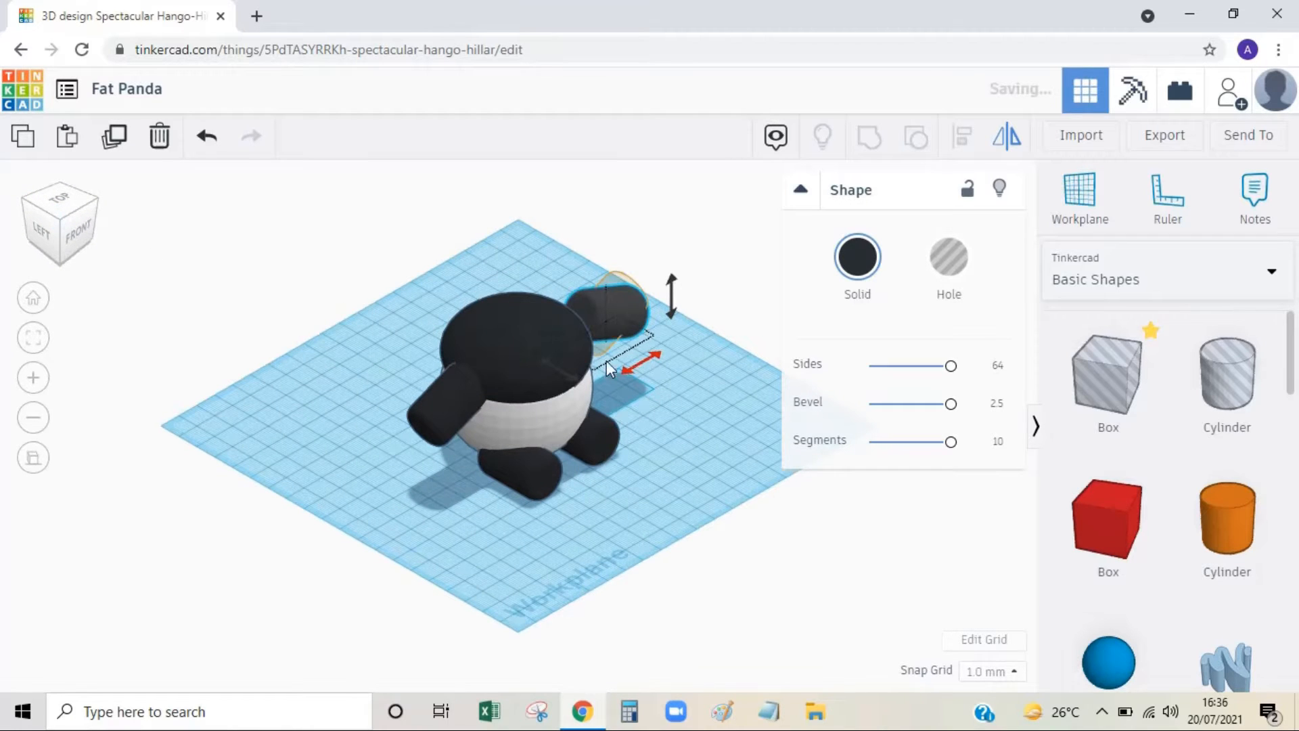
# Slide the mirrored arm inward to join the upper body symmetrically with the first arm, and check the result
pyautogui.click(74, 238)
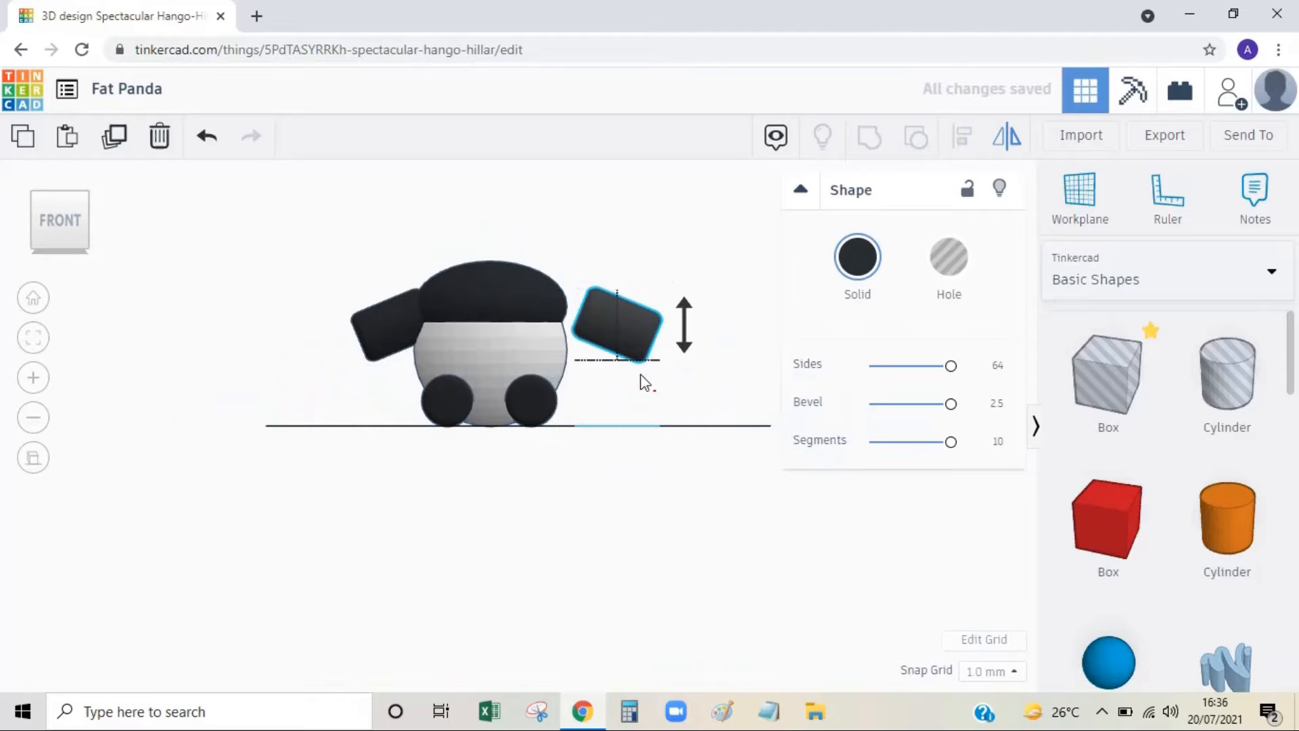
pyautogui.moveTo(624, 320); pyautogui.dragTo(592, 322)
pyautogui.click(698, 304)
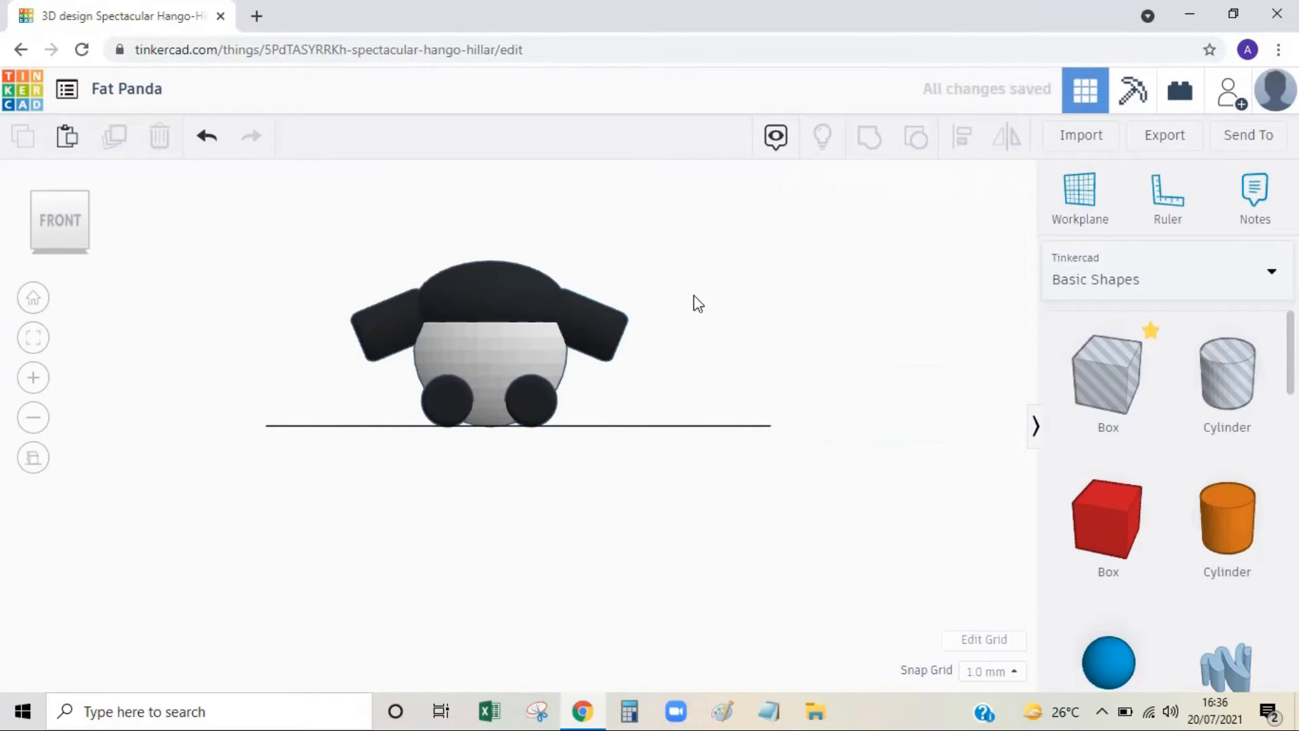
pyautogui.click(21, 221)
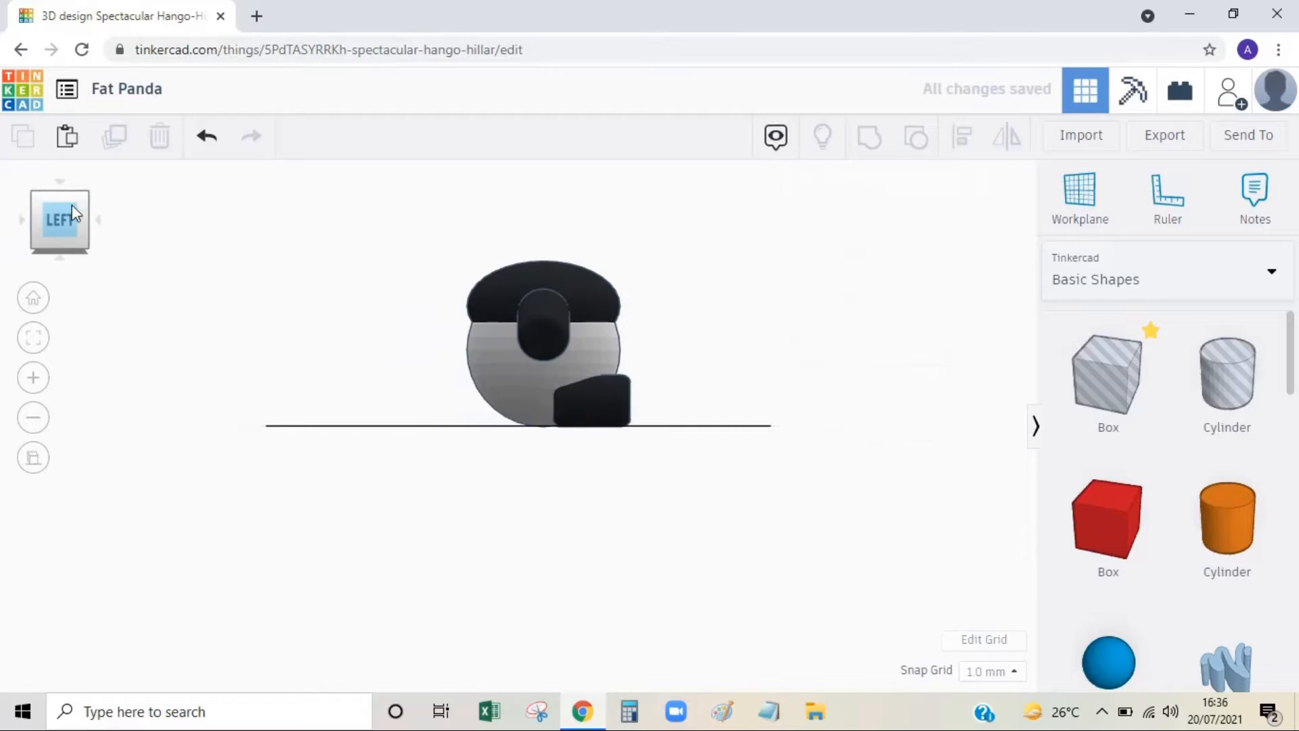
pyautogui.click(83, 201)
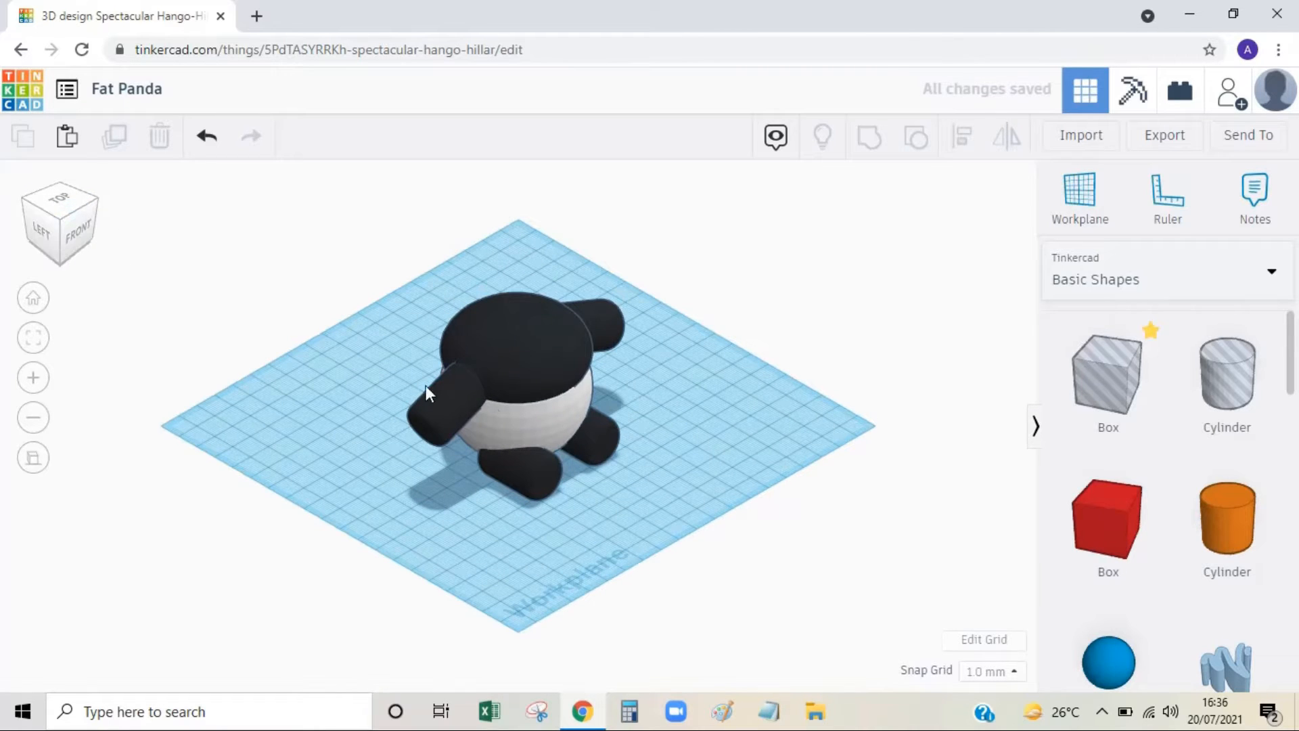
# Duplicate the white lower body sphere and raise the copy 49 mm above the black upper body as a head
pyautogui.click(557, 427)
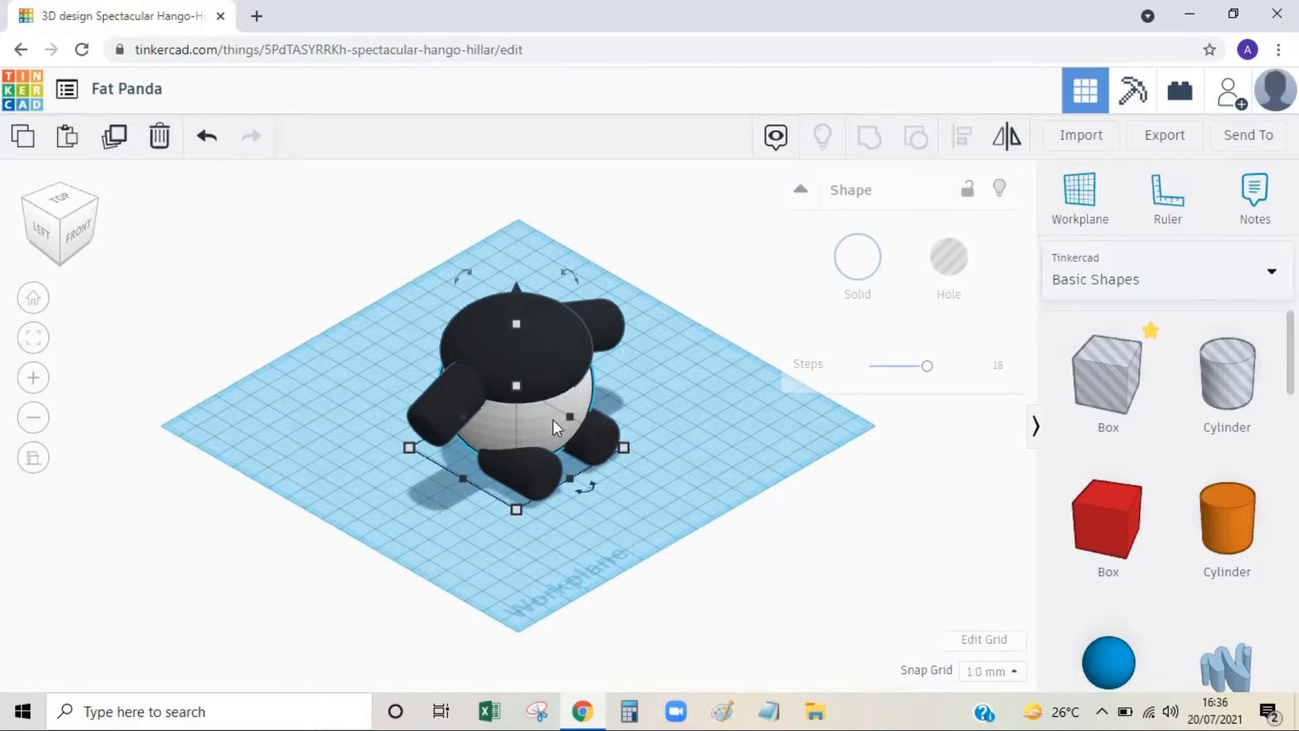
pyautogui.click(115, 139)
pyautogui.click(81, 233)
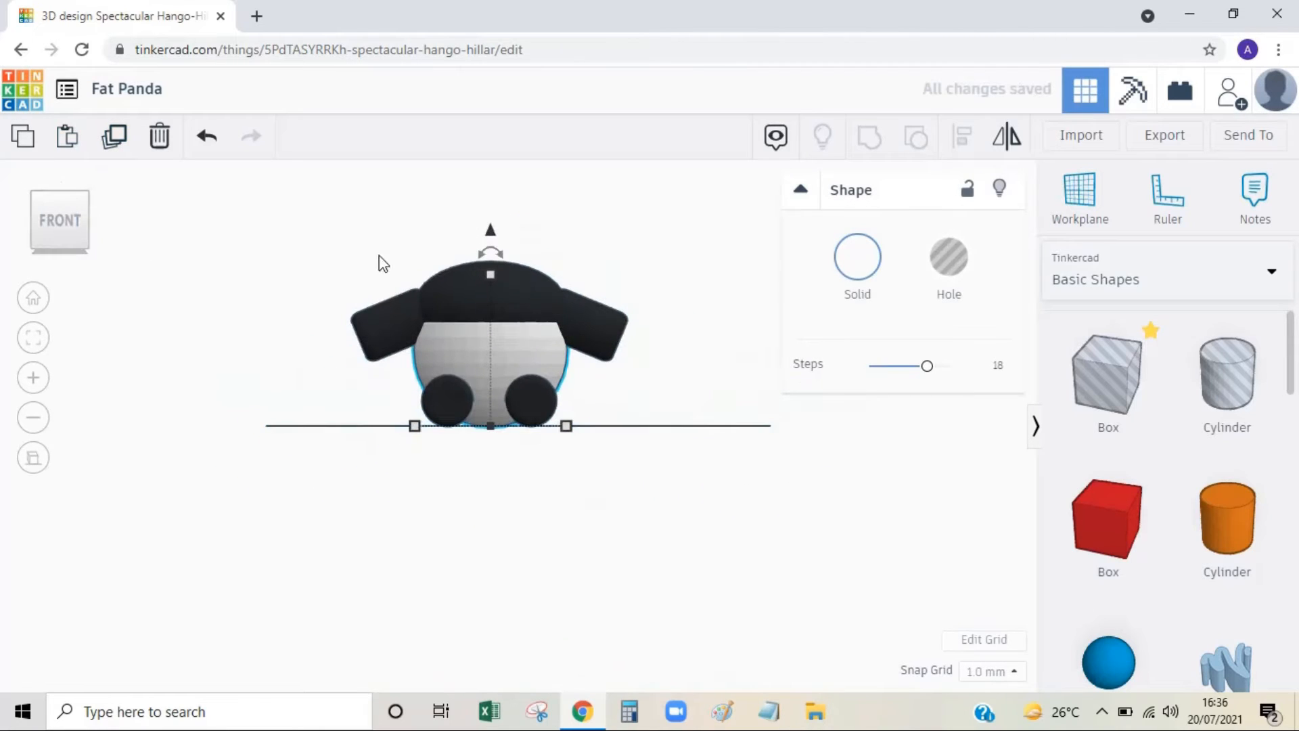
pyautogui.scroll(-2, 455, 270)
pyautogui.moveTo(455, 270); pyautogui.dragTo(394, 384, button='middle')
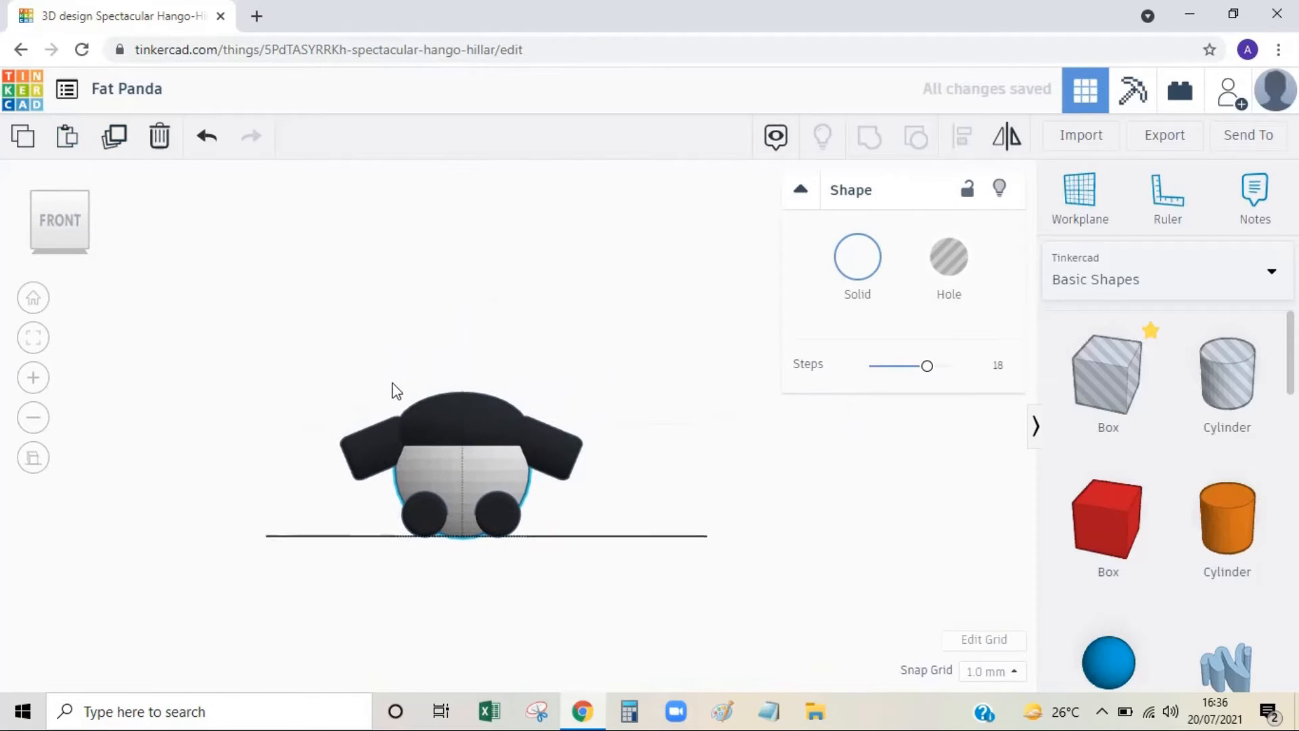
pyautogui.moveTo(461, 371); pyautogui.dragTo(463, 256)
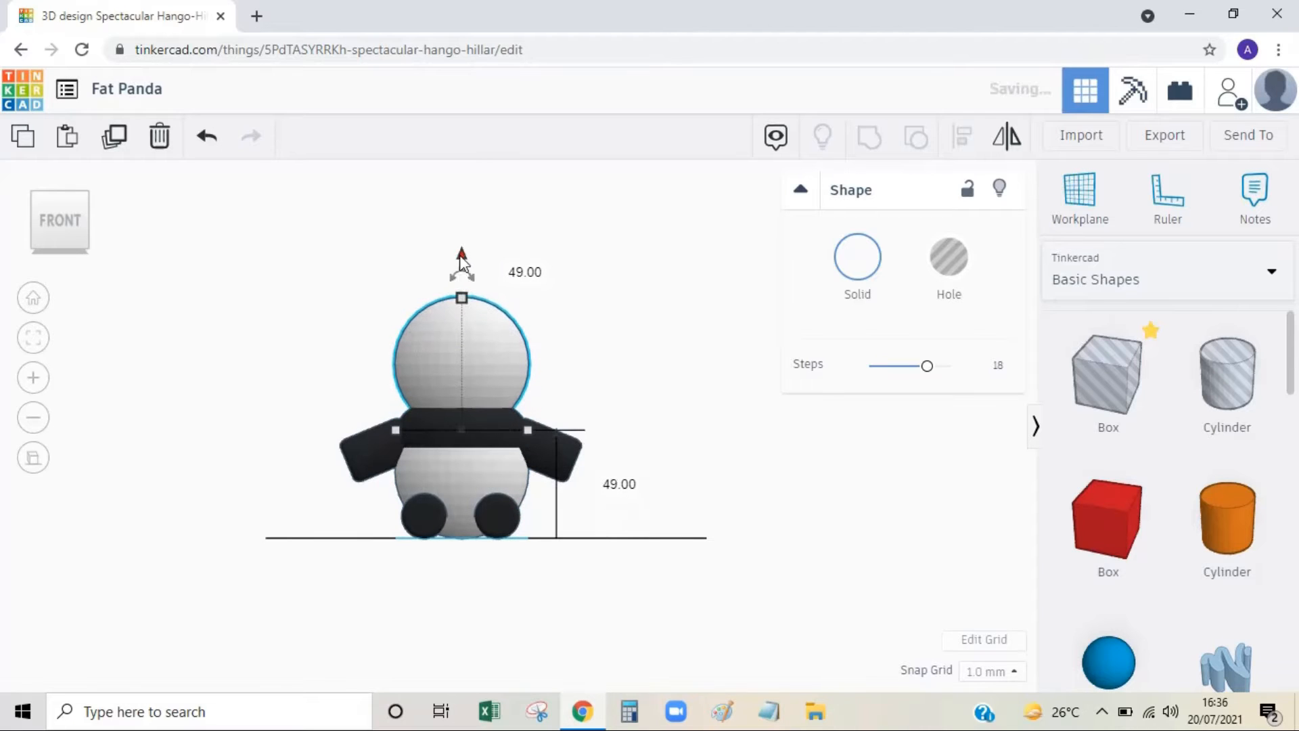
# Resize the head sphere to 45 mm in depth, width and height
pyautogui.click(37, 201)
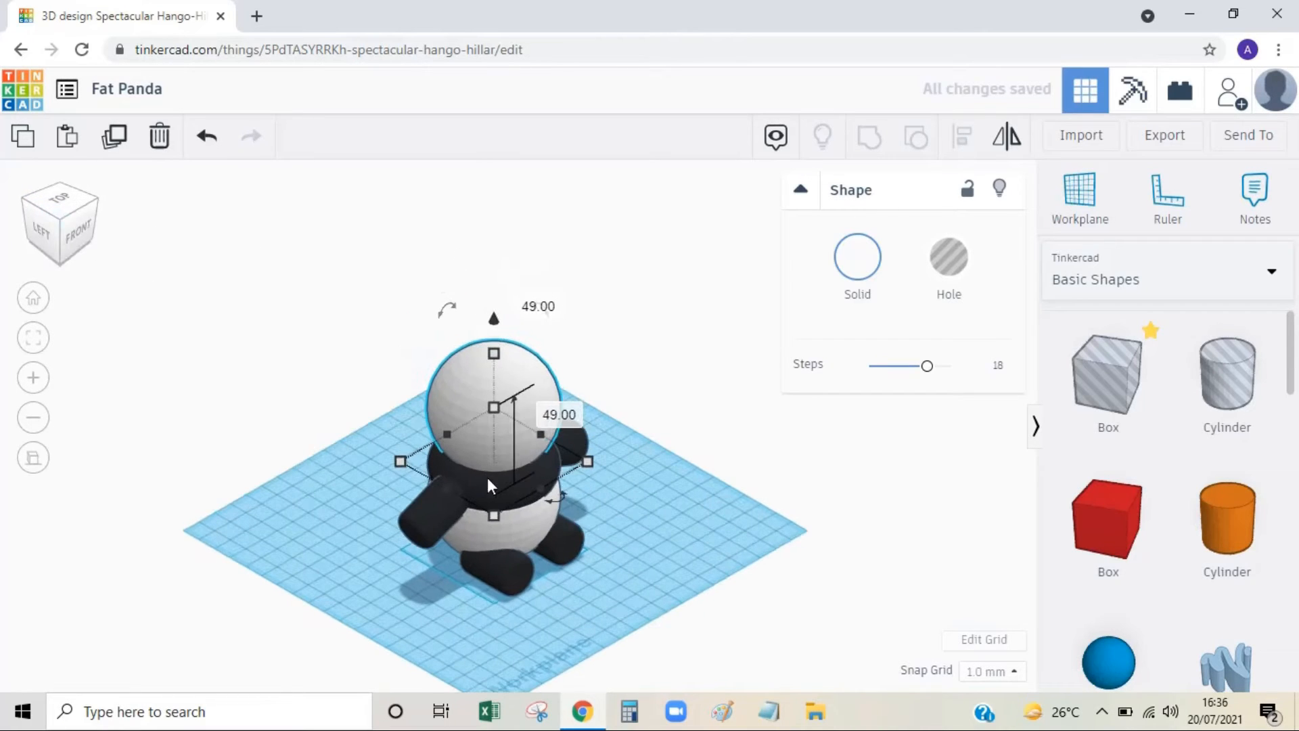
pyautogui.click(592, 533)
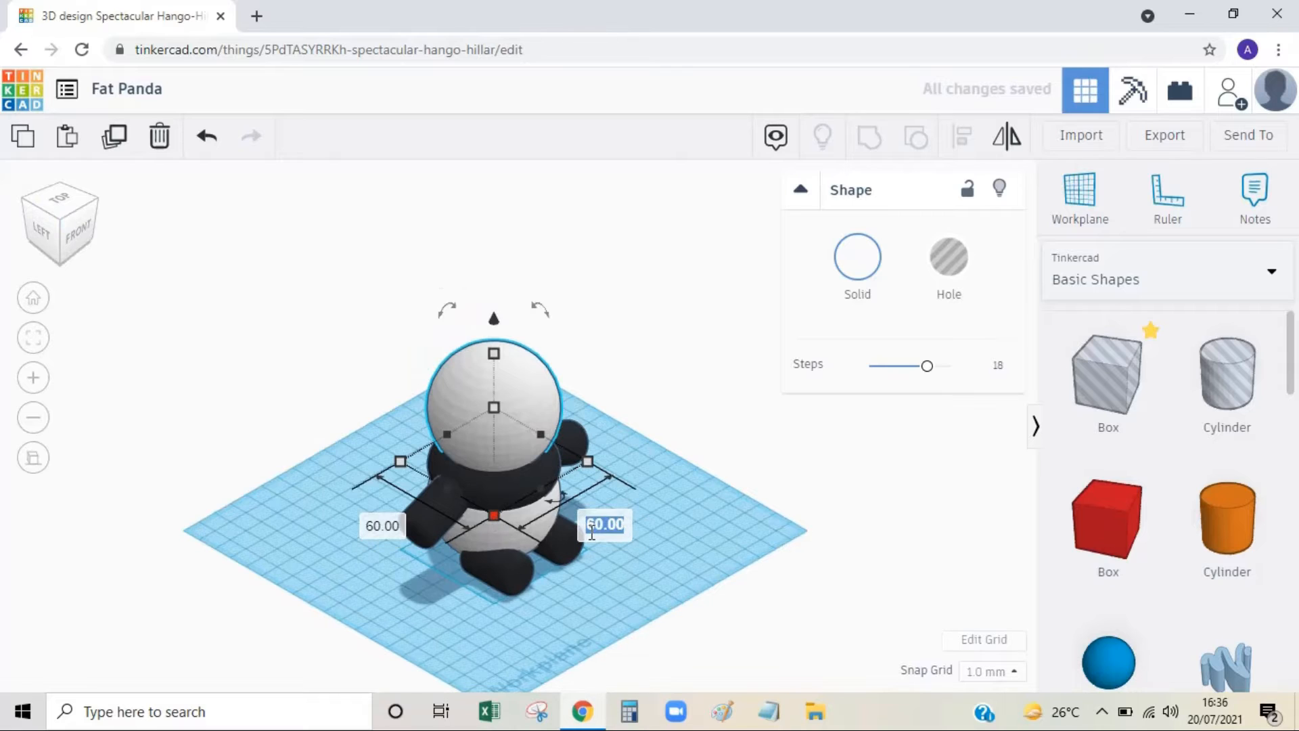
pyautogui.write('45')
pyautogui.press('Return')
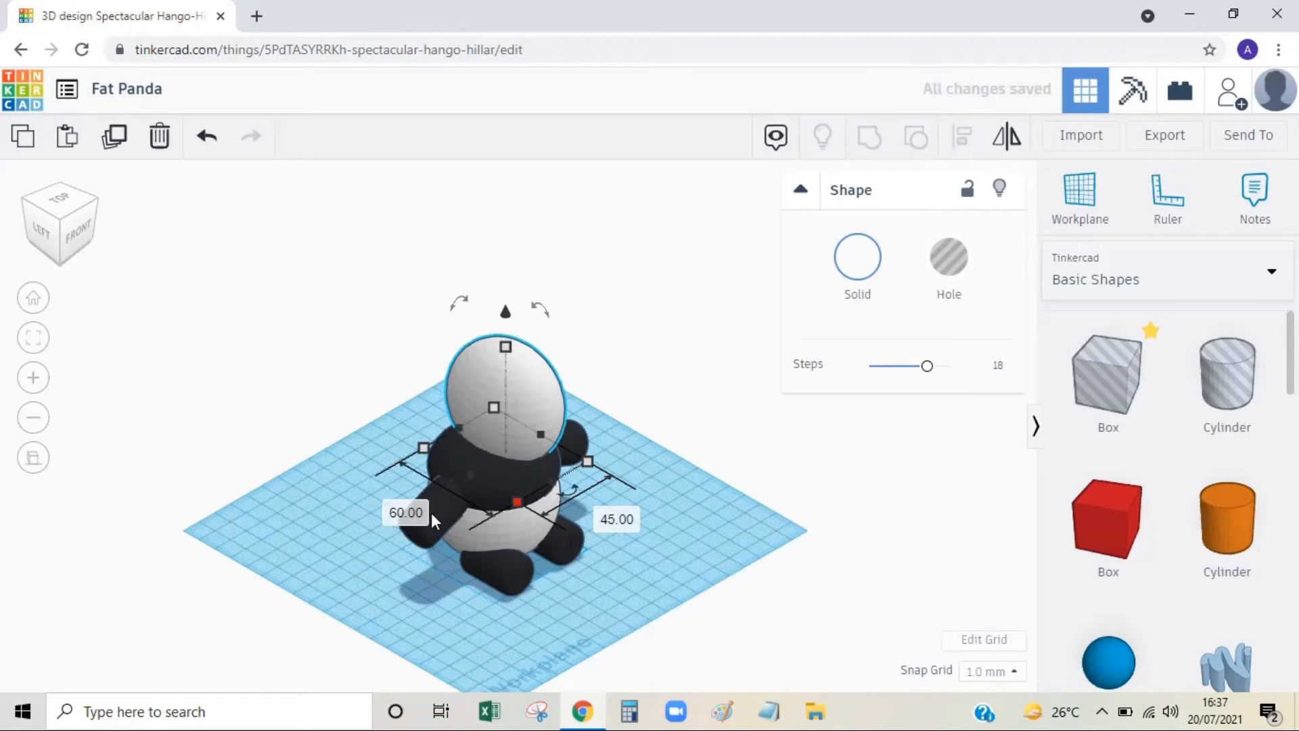
pyautogui.write('45')
pyautogui.press('Return')
pyautogui.click(494, 341)
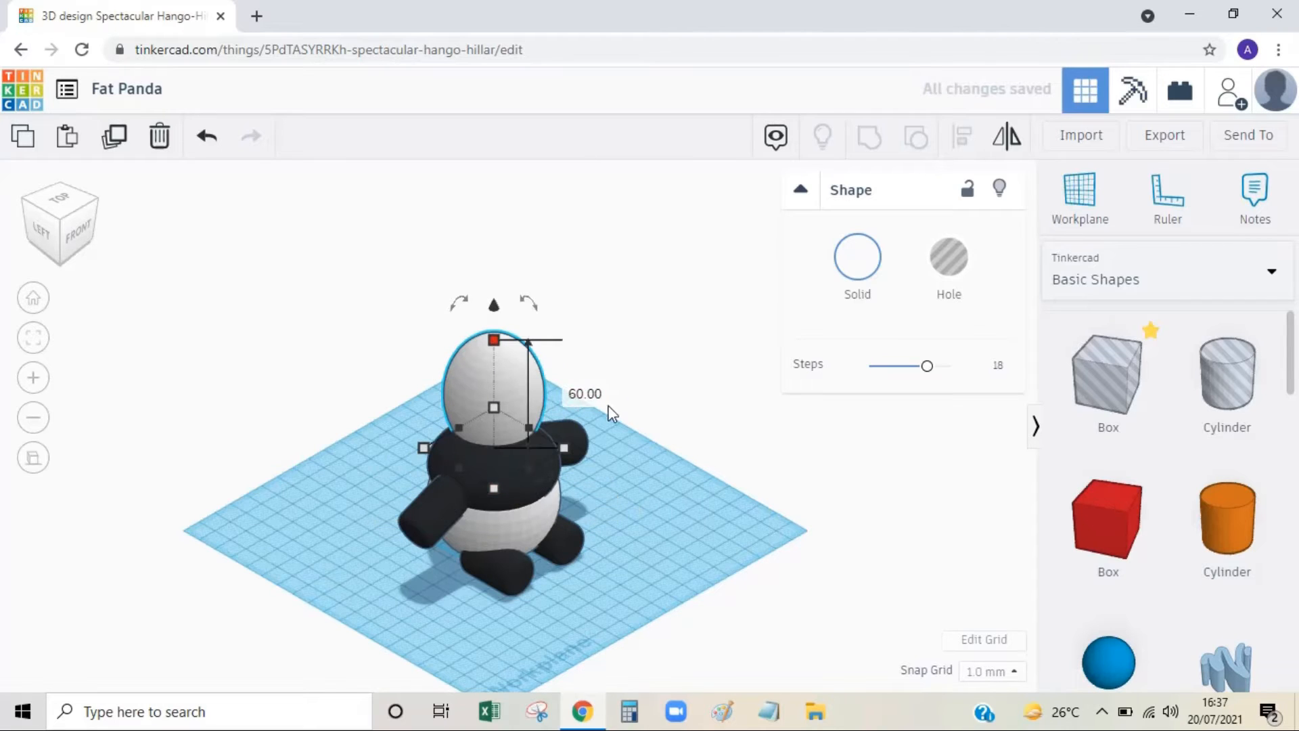
pyautogui.write('45')
pyautogui.press('Return')
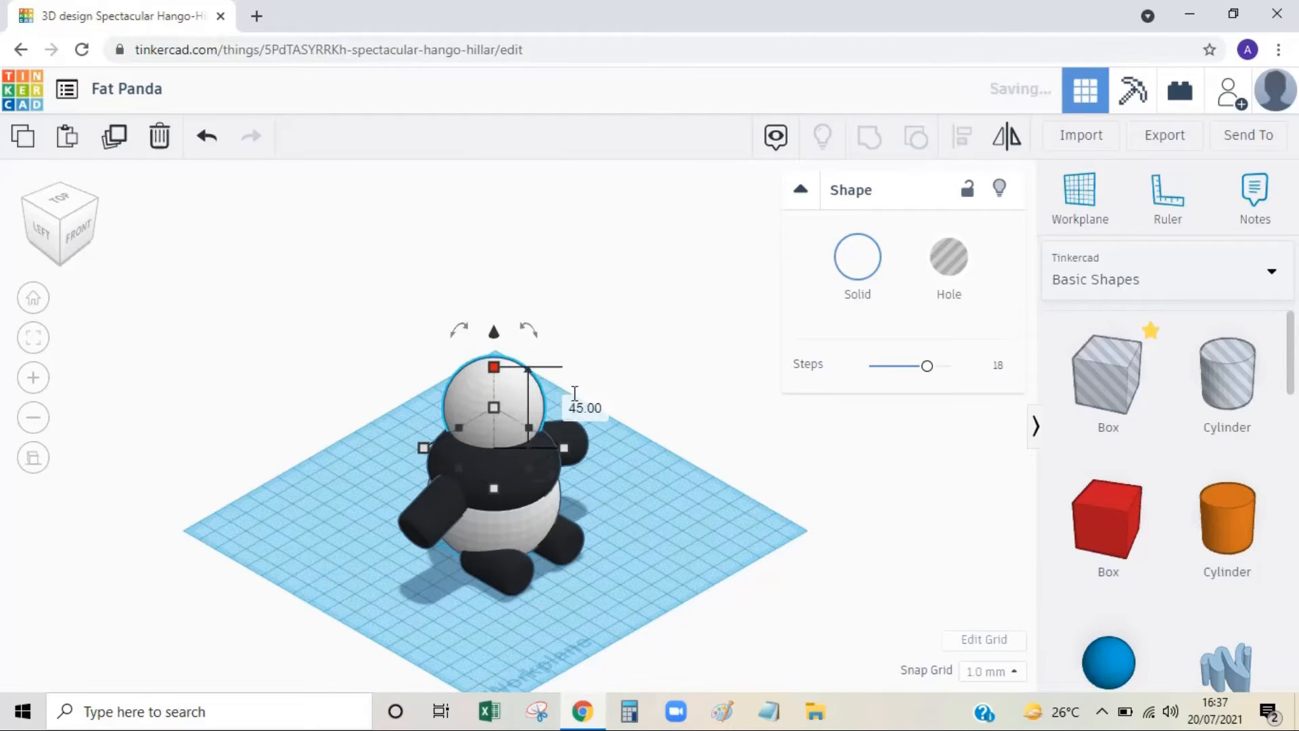
# Centre the head over the body, shifting it 7 mm front to back and 7 mm sideways, and check the result
pyautogui.click(45, 238)
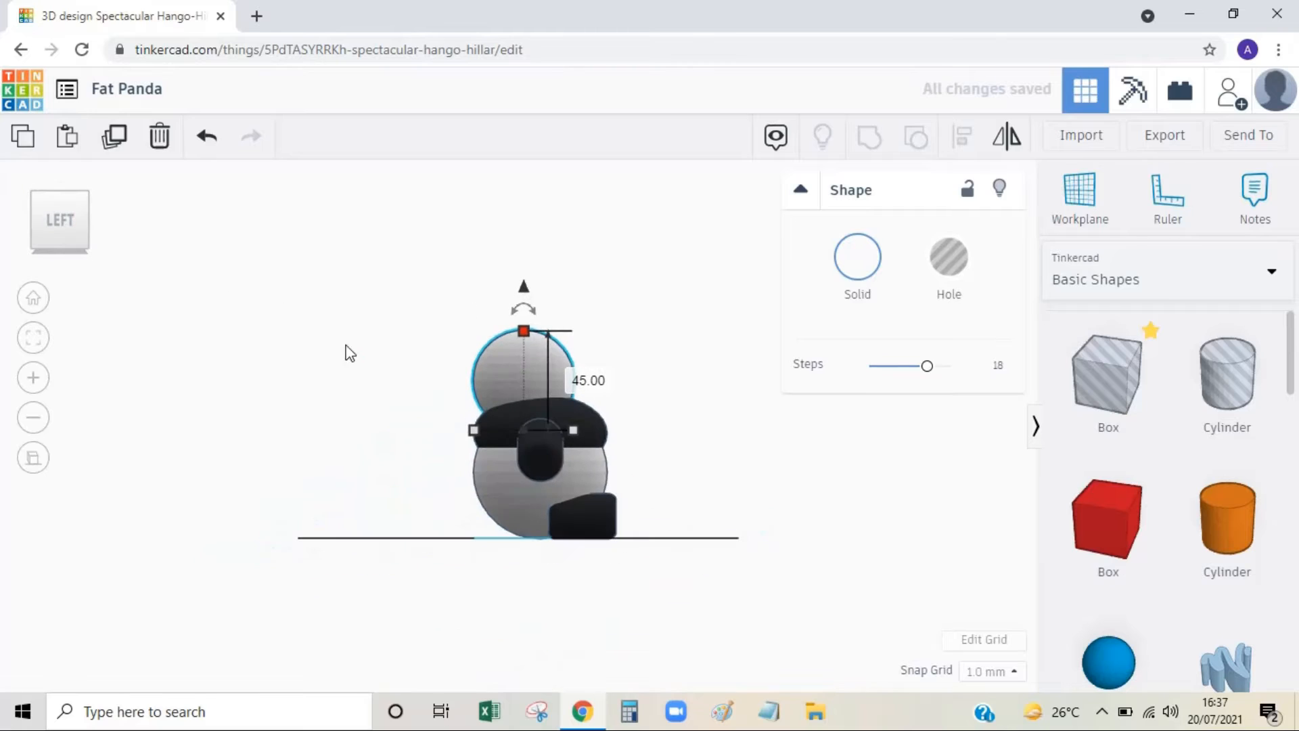
pyautogui.moveTo(533, 368); pyautogui.dragTo(548, 367)
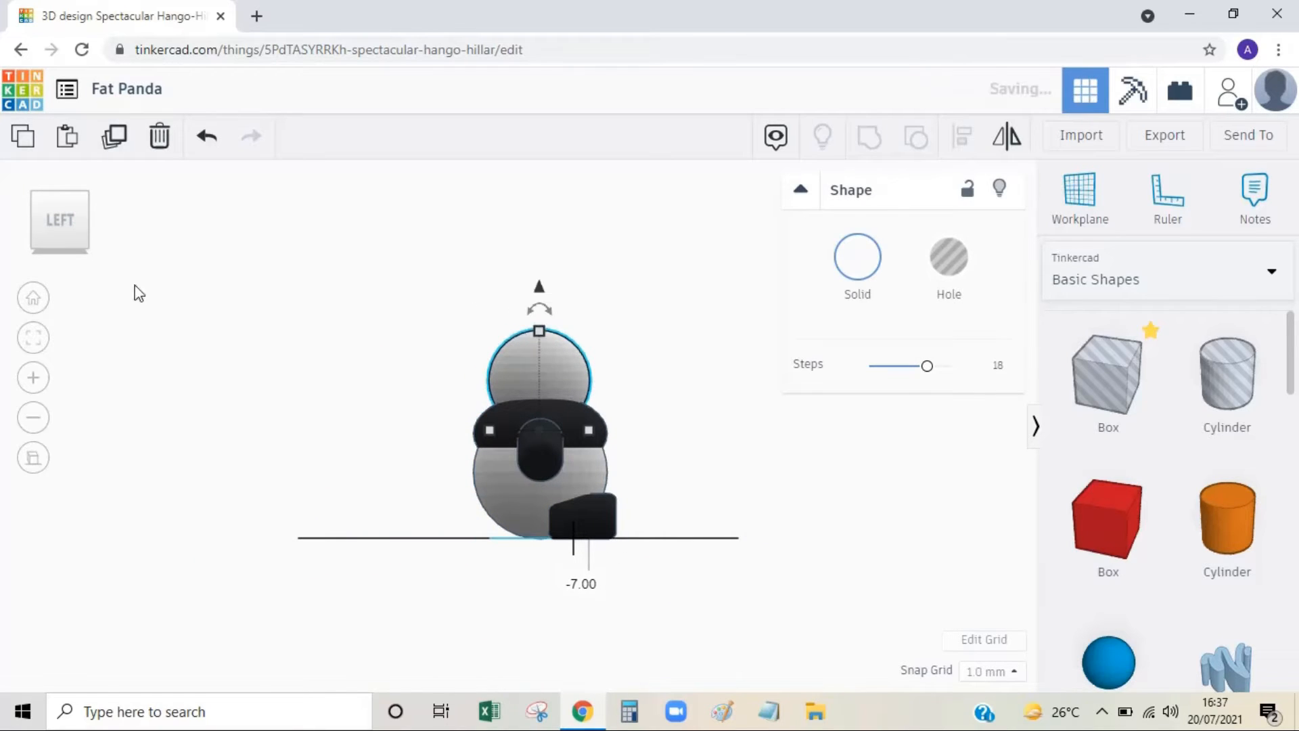
pyautogui.click(97, 226)
pyautogui.moveTo(506, 405); pyautogui.dragTo(492, 386)
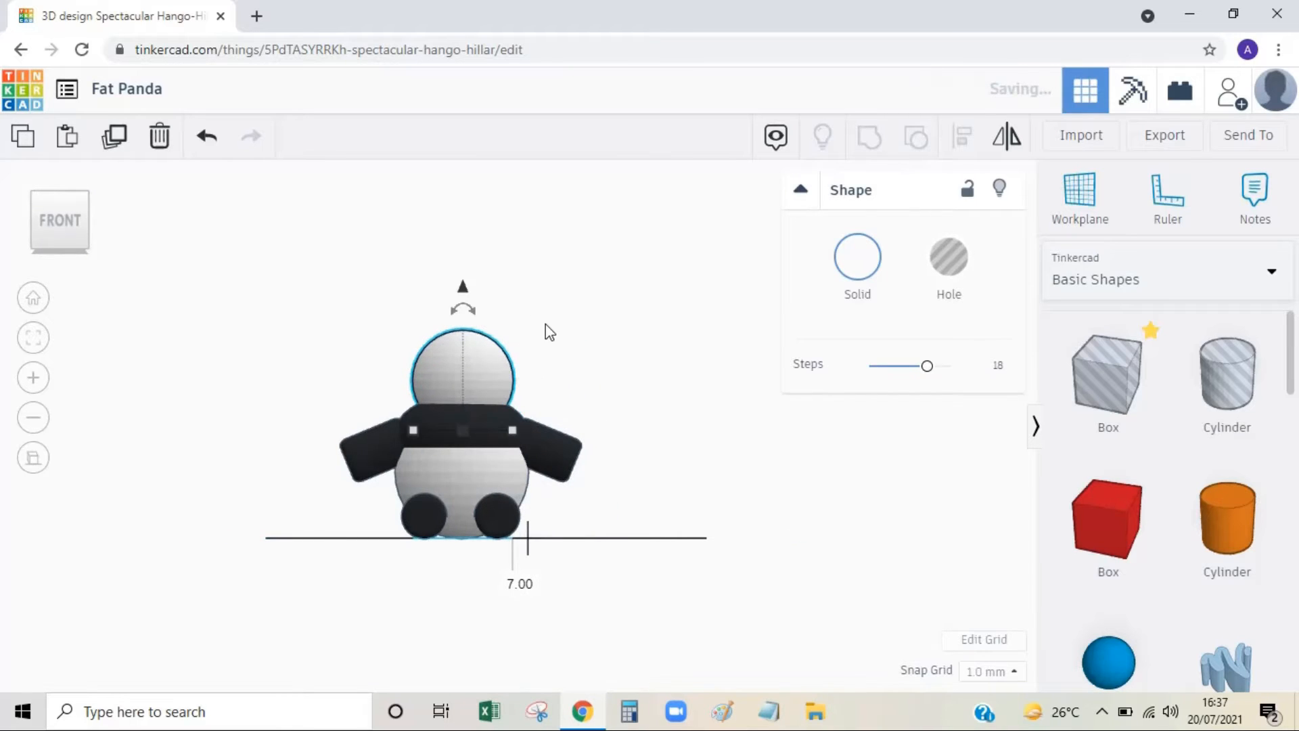
pyautogui.click(130, 264)
pyautogui.click(35, 204)
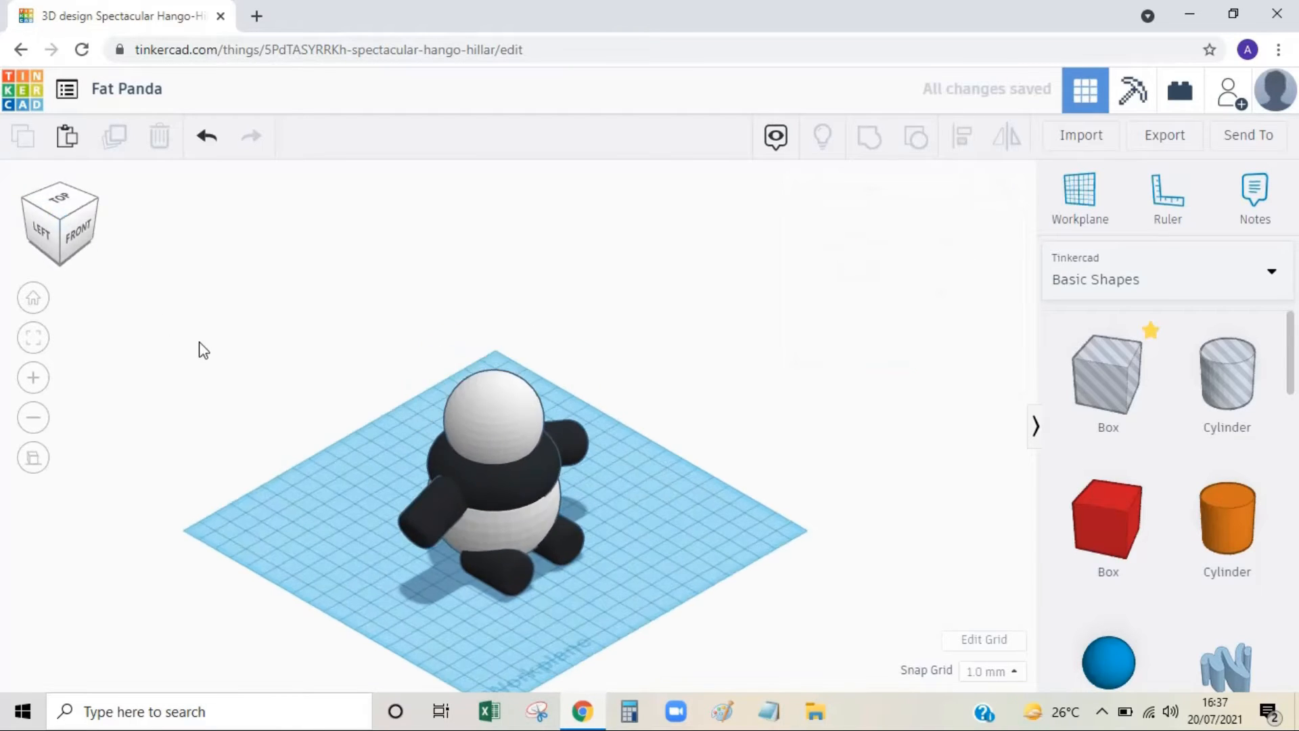
# Duplicate the white head sphere and move the copy about 65 mm behind the panda
pyautogui.click(497, 422)
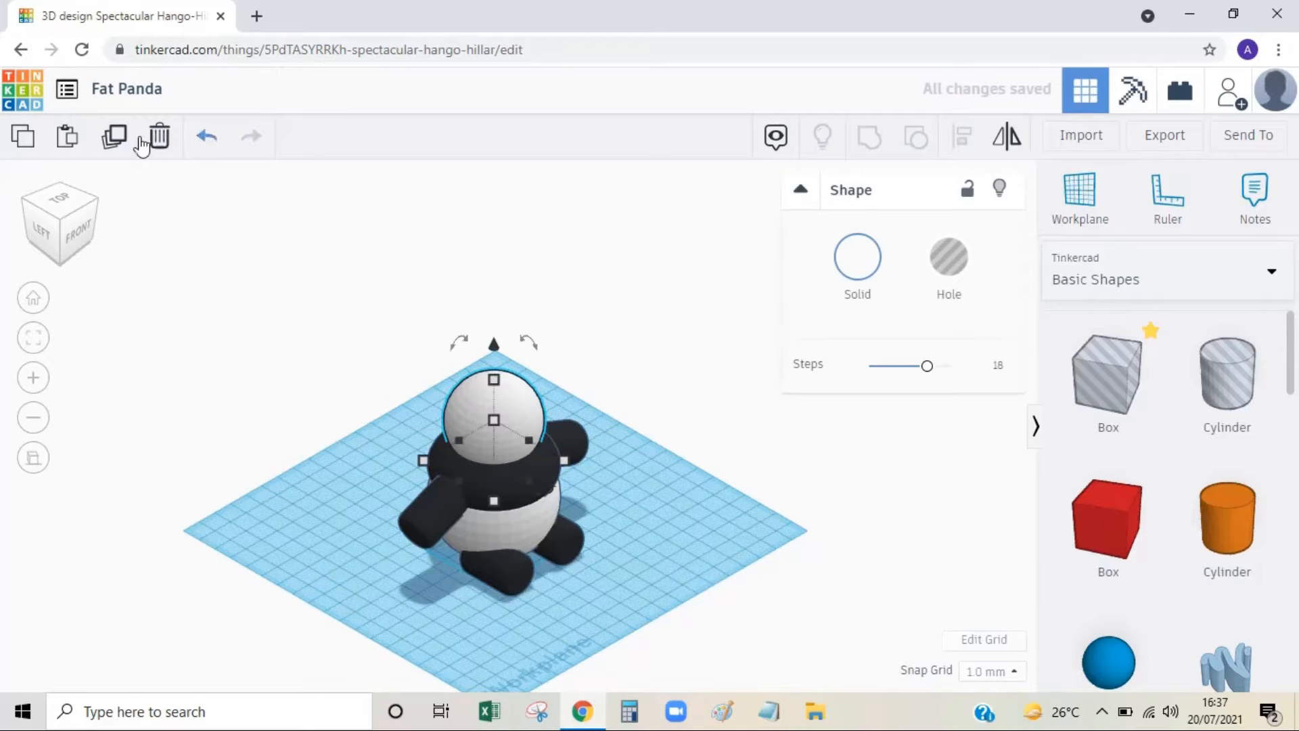
pyautogui.click(114, 137)
pyautogui.moveTo(514, 427); pyautogui.dragTo(399, 368)
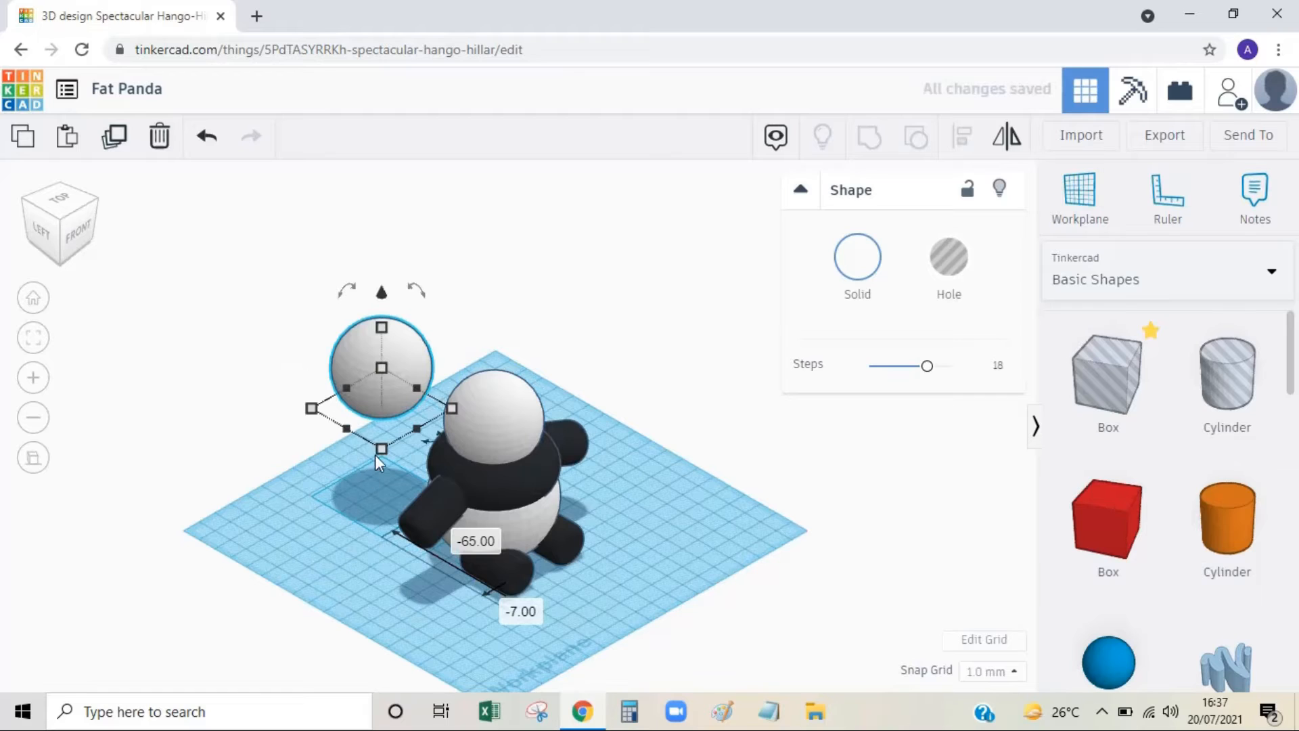
# Flatten the copied sphere into a small ear 5 mm deep, 15 mm wide and 15 mm high
pyautogui.moveTo(376, 452)
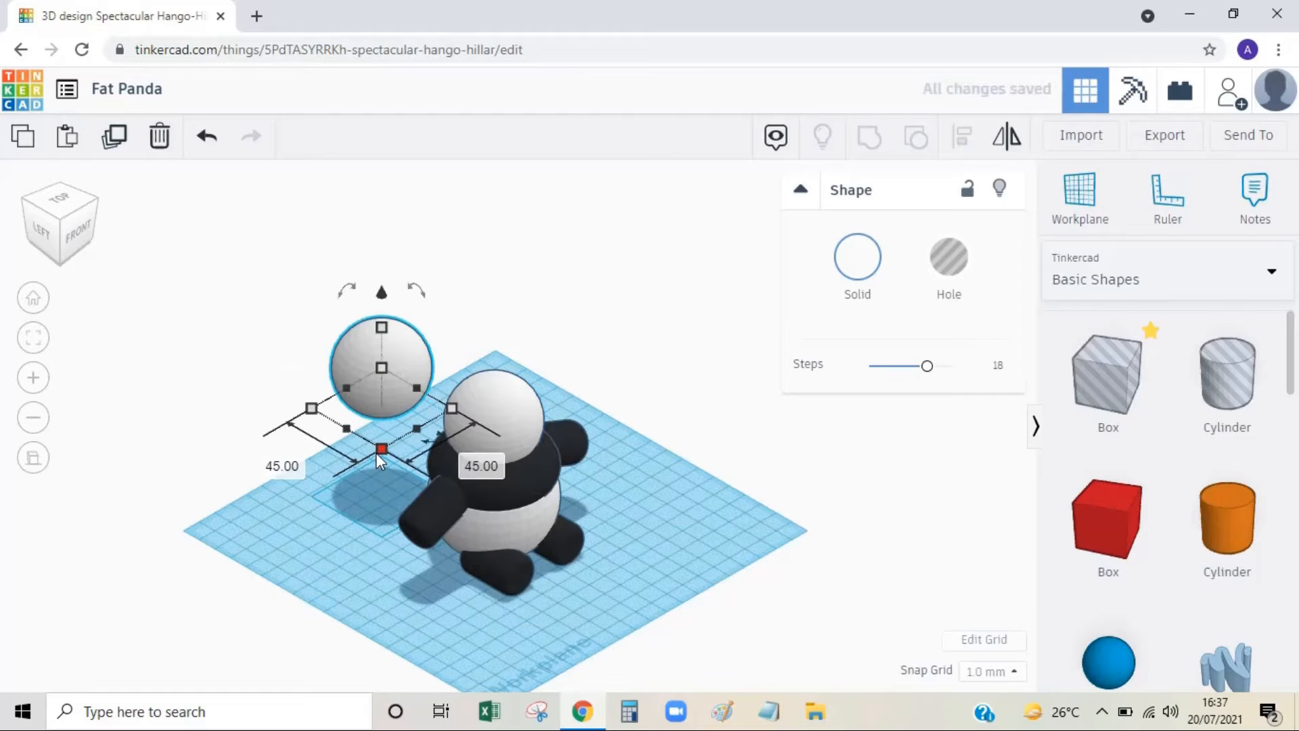
pyautogui.click(279, 464)
pyautogui.write('5')
pyautogui.press('Return')
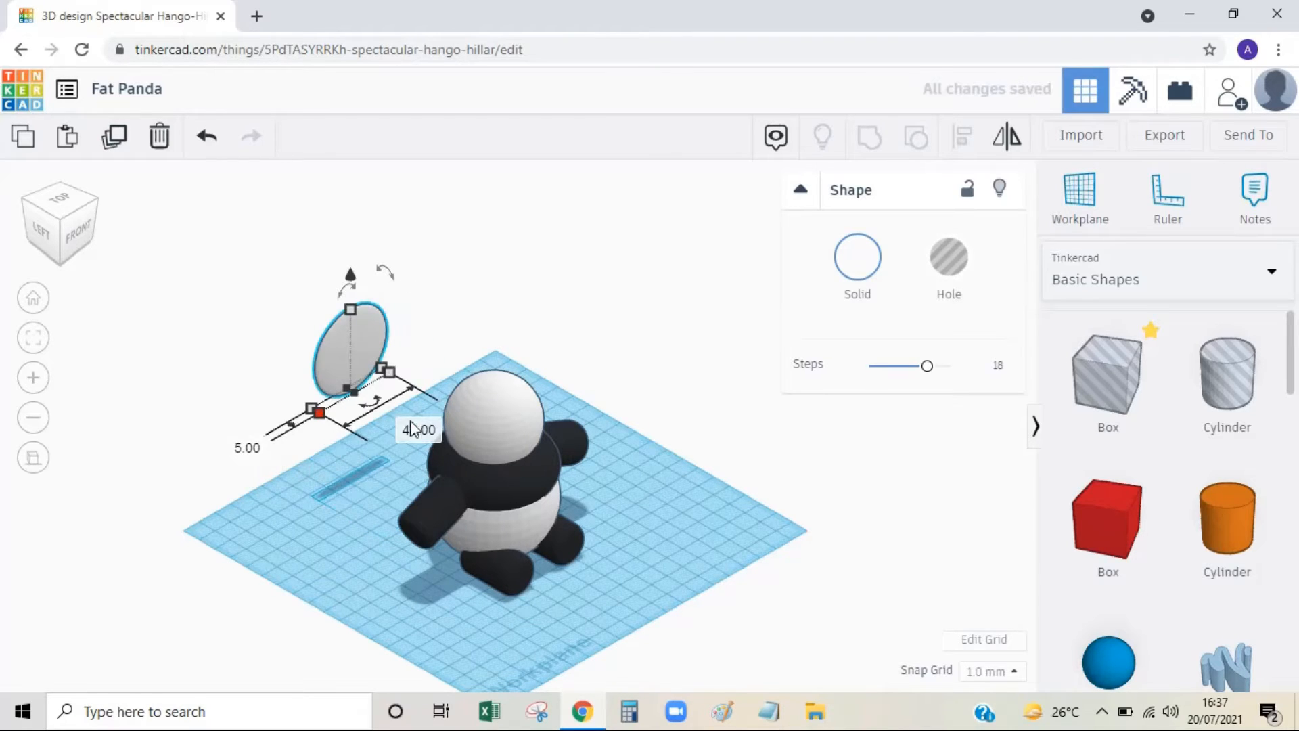
pyautogui.click(414, 429)
pyautogui.write('15')
pyautogui.press('Return')
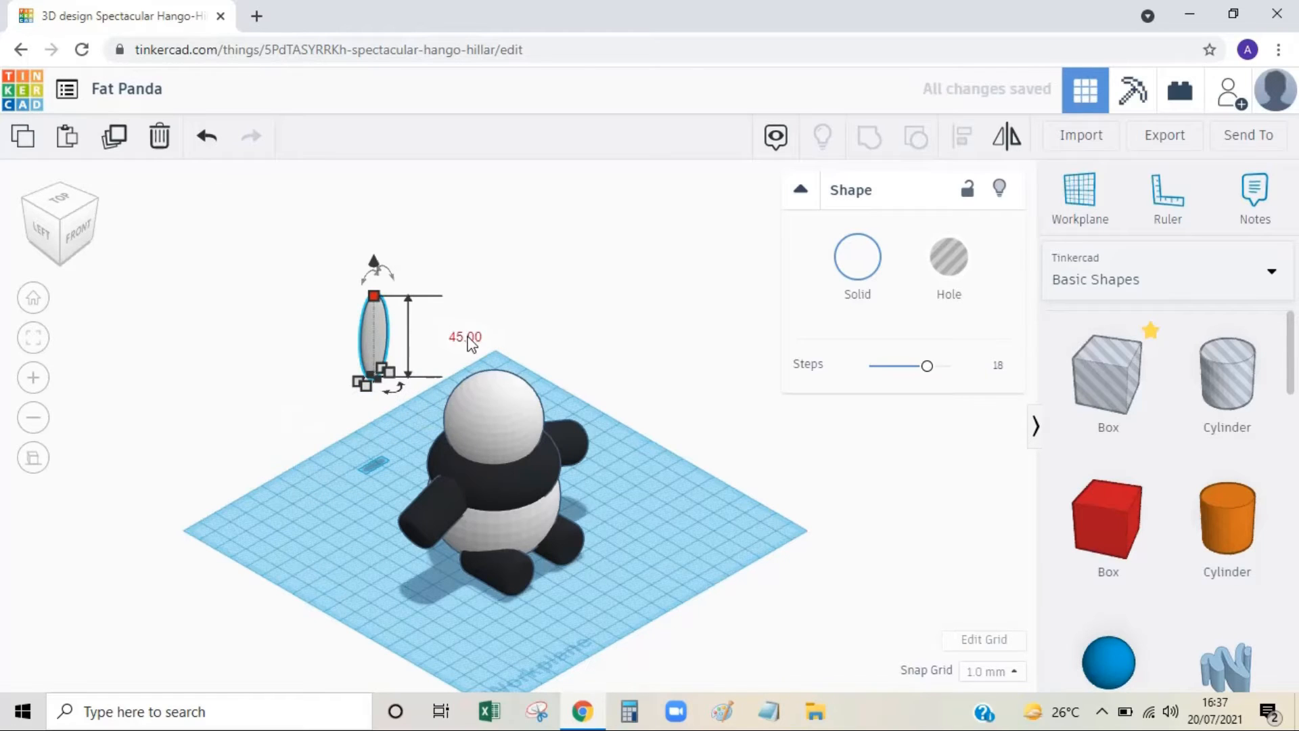
pyautogui.click(464, 336)
pyautogui.press('BackSpace')
pyautogui.write('15')
pyautogui.press('Return')
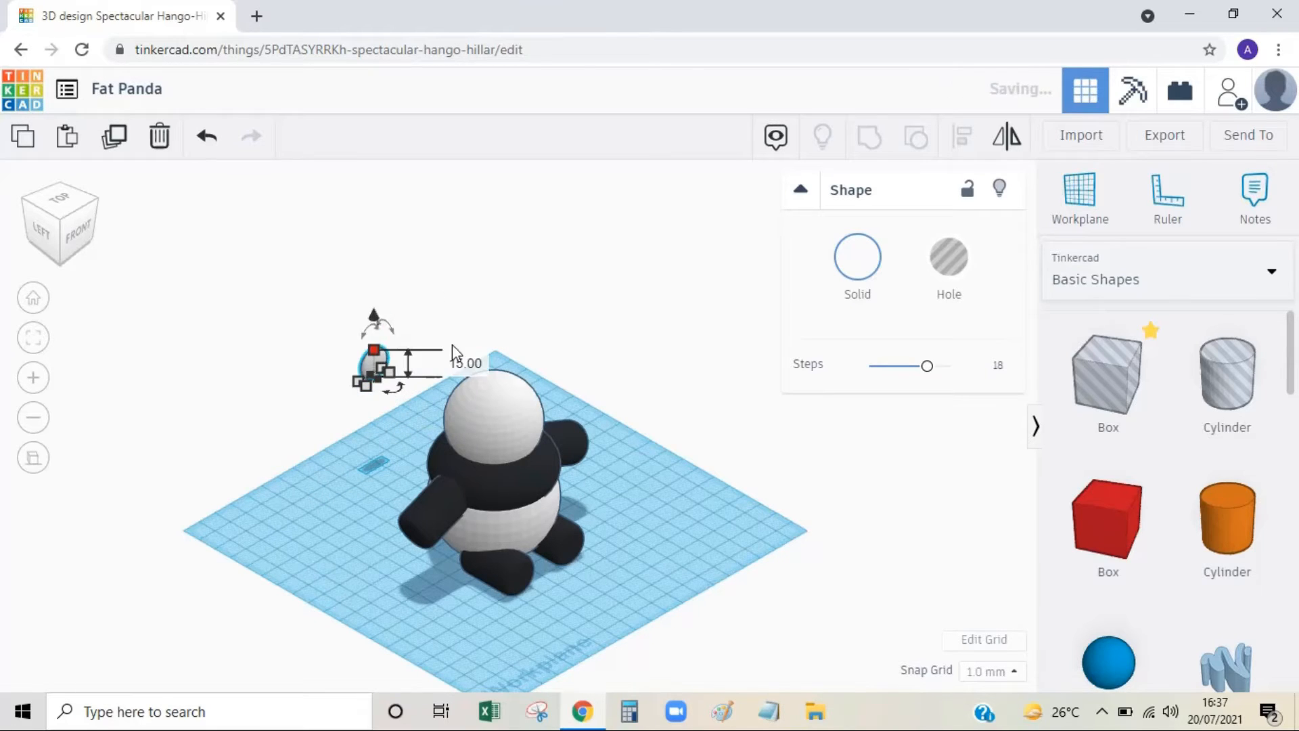
# Color the small flattened ear shape black as a solid
pyautogui.click(420, 285)
pyautogui.click(373, 370)
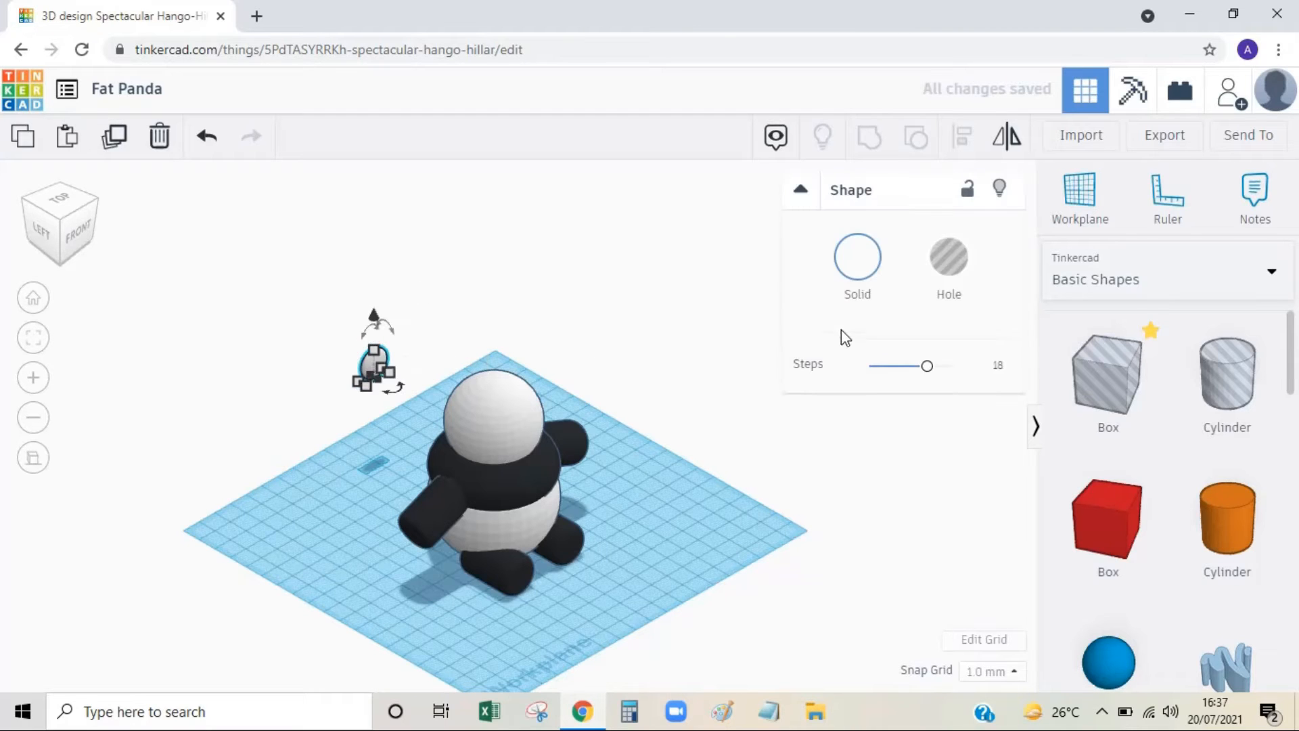
pyautogui.click(857, 268)
pyautogui.click(1213, 465)
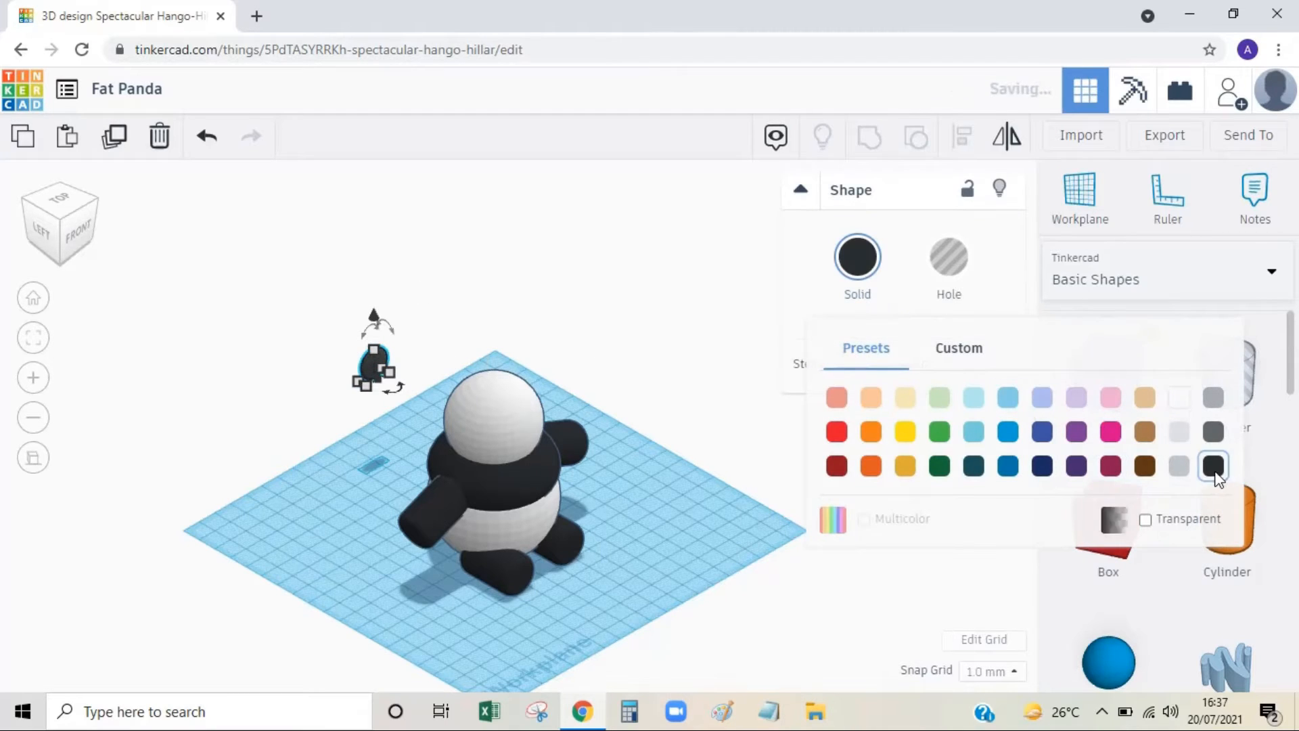
pyautogui.click(579, 234)
# Raise the black ear by 43 mm so it sits 92 mm above the workplane
pyautogui.click(43, 237)
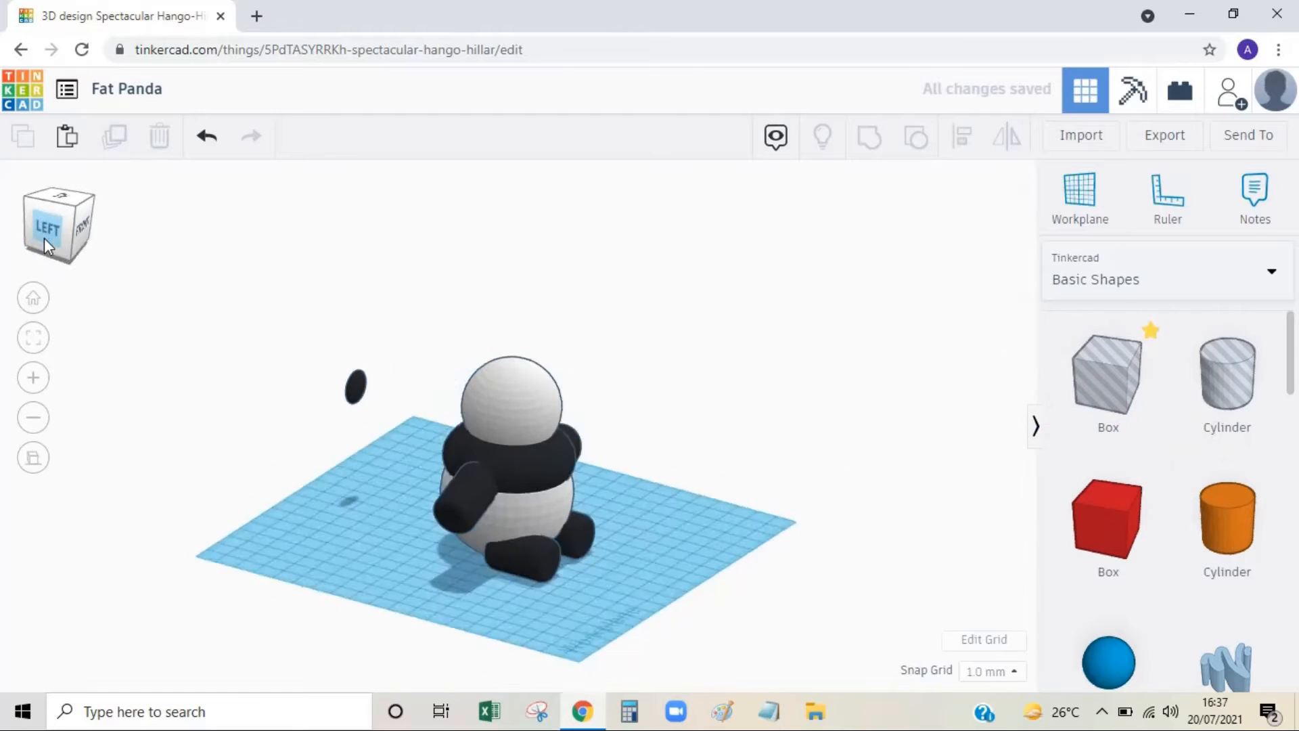
pyautogui.click(353, 416)
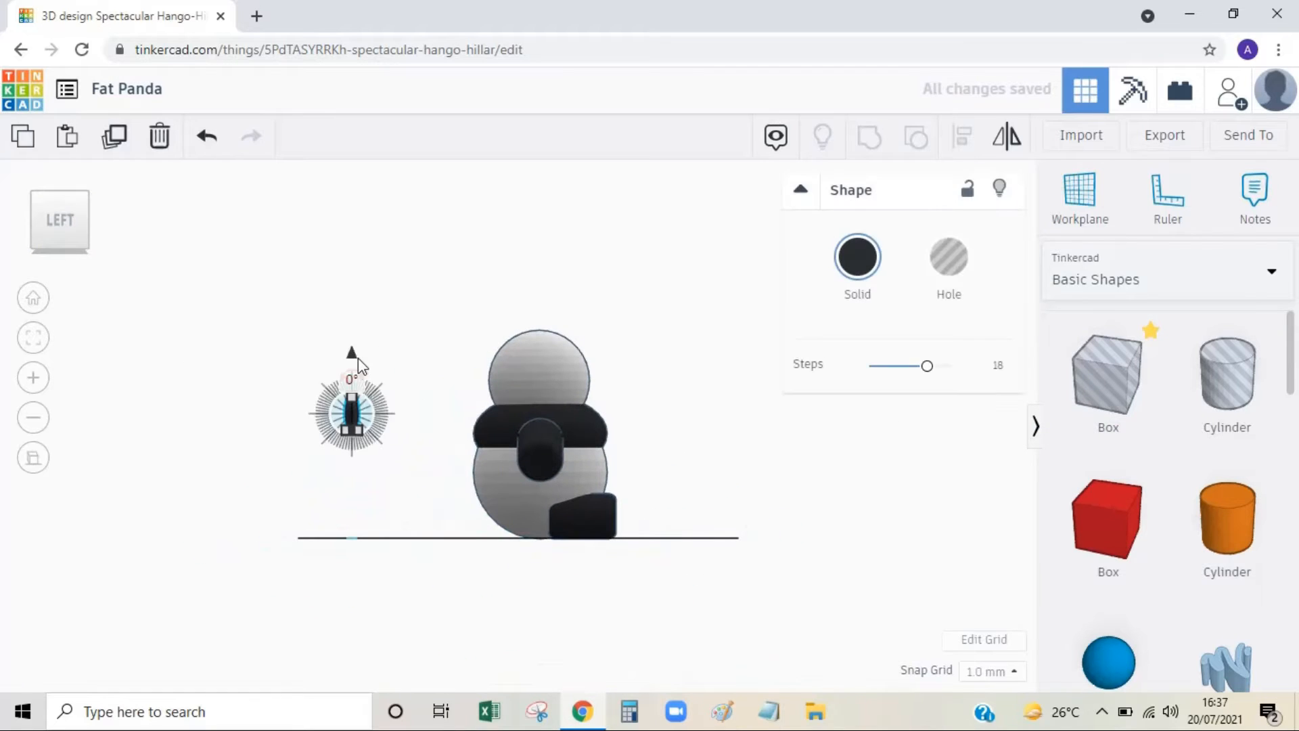
pyautogui.moveTo(351, 360); pyautogui.dragTo(351, 256)
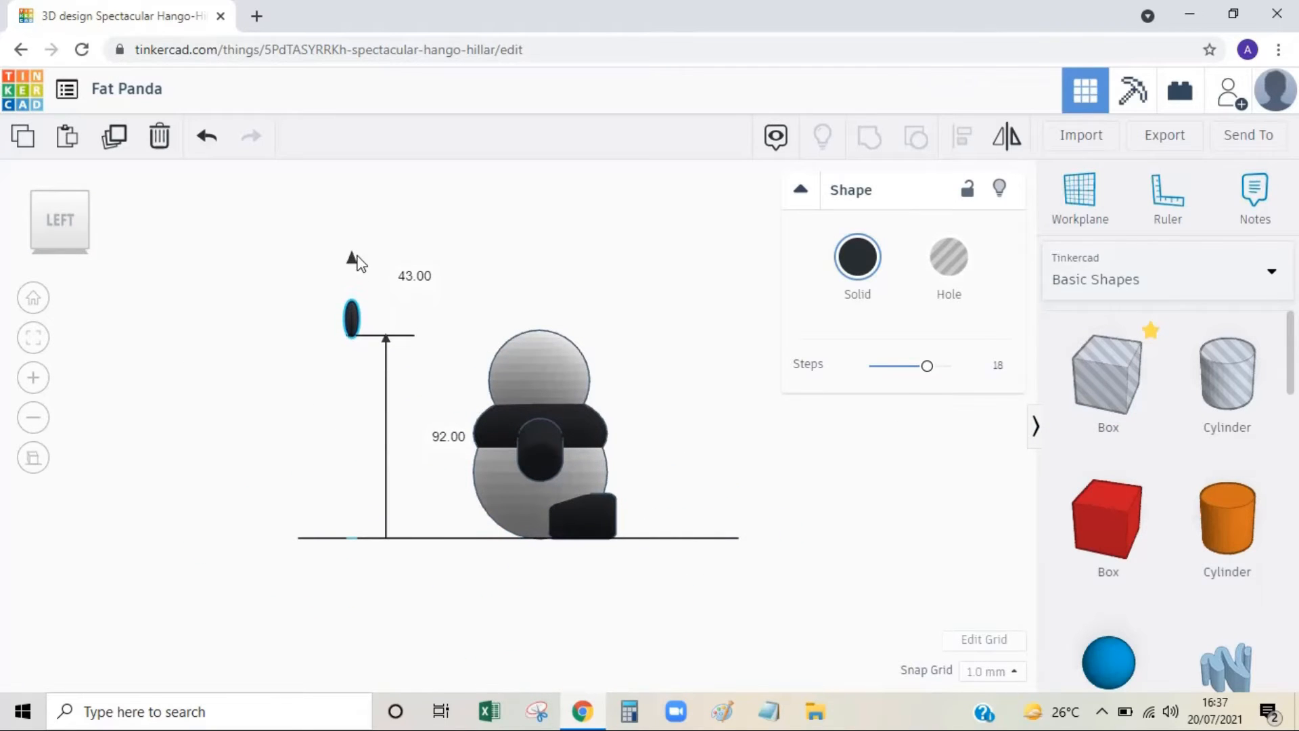
# Slide the ear forward to the middle of the head's depth and sink it 7 mm into the head
pyautogui.moveTo(351, 312); pyautogui.dragTo(292, 401, button='middle')
pyautogui.scroll(3, 355, 433)
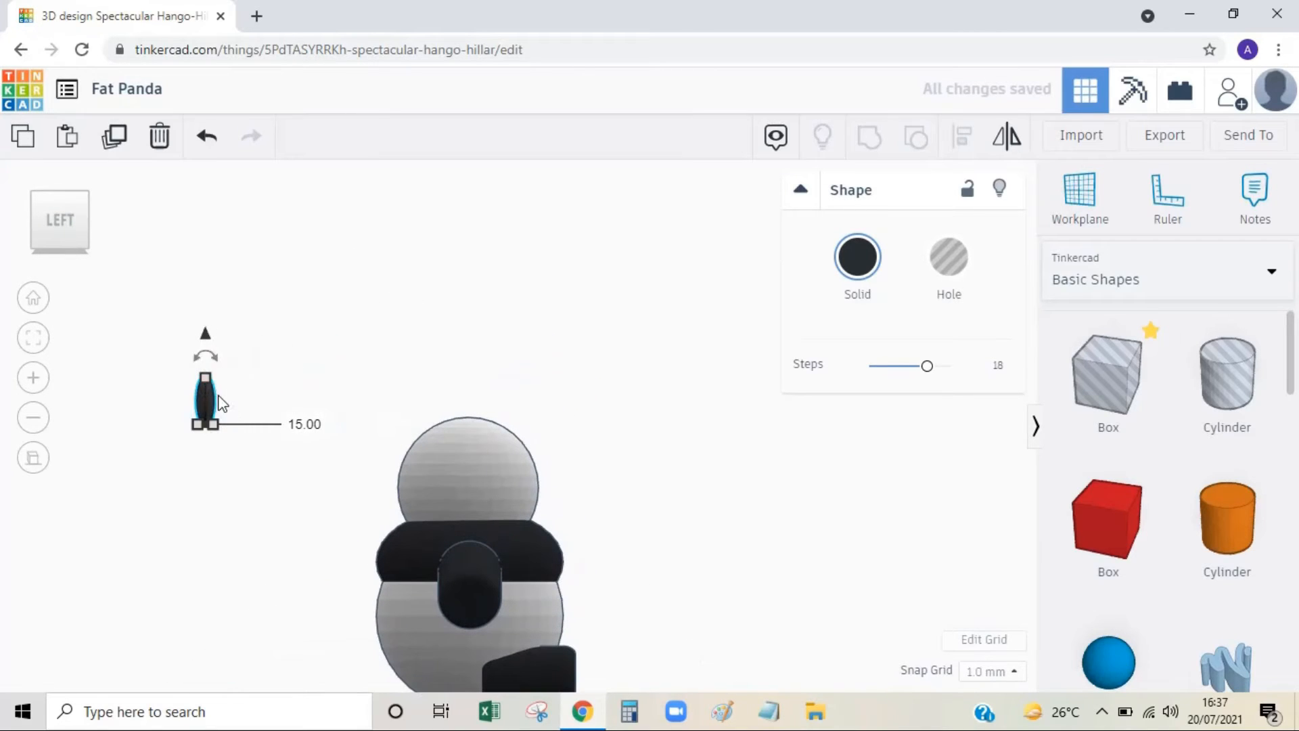
pyautogui.moveTo(214, 403); pyautogui.dragTo(478, 435)
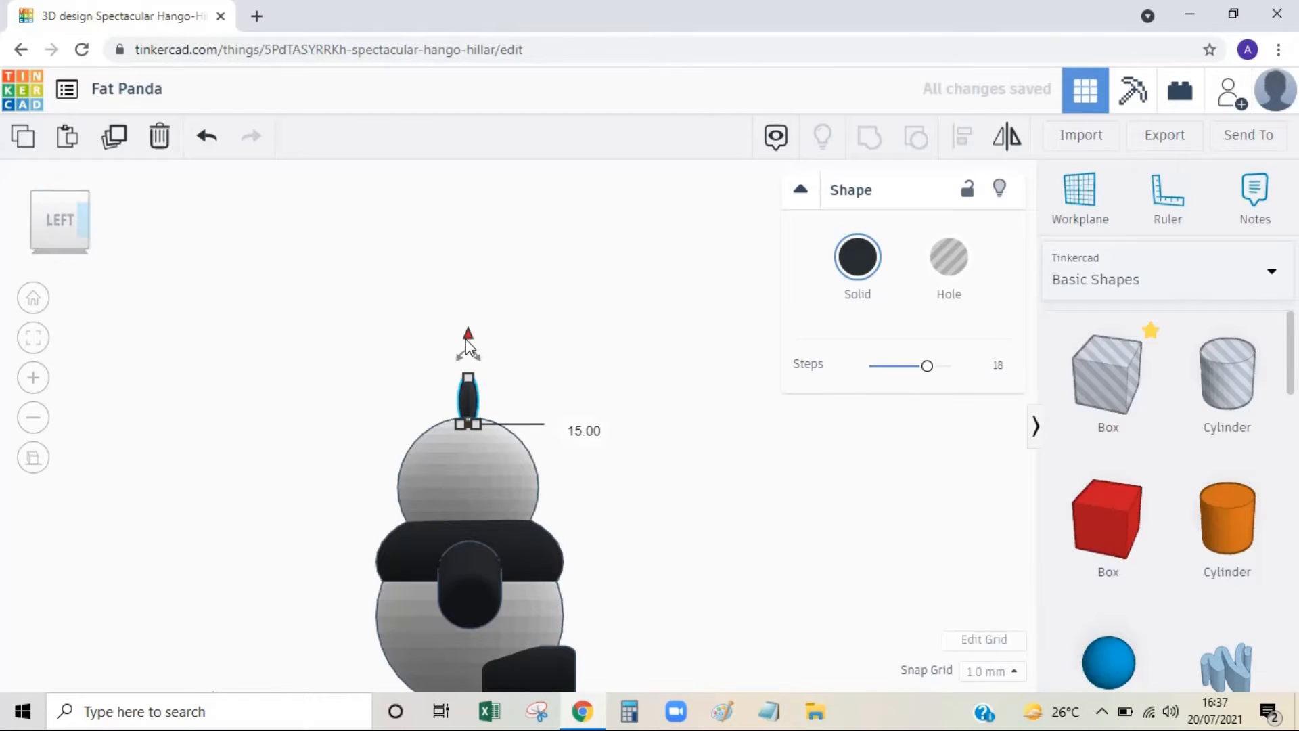
pyautogui.moveTo(466, 341); pyautogui.dragTo(466, 359)
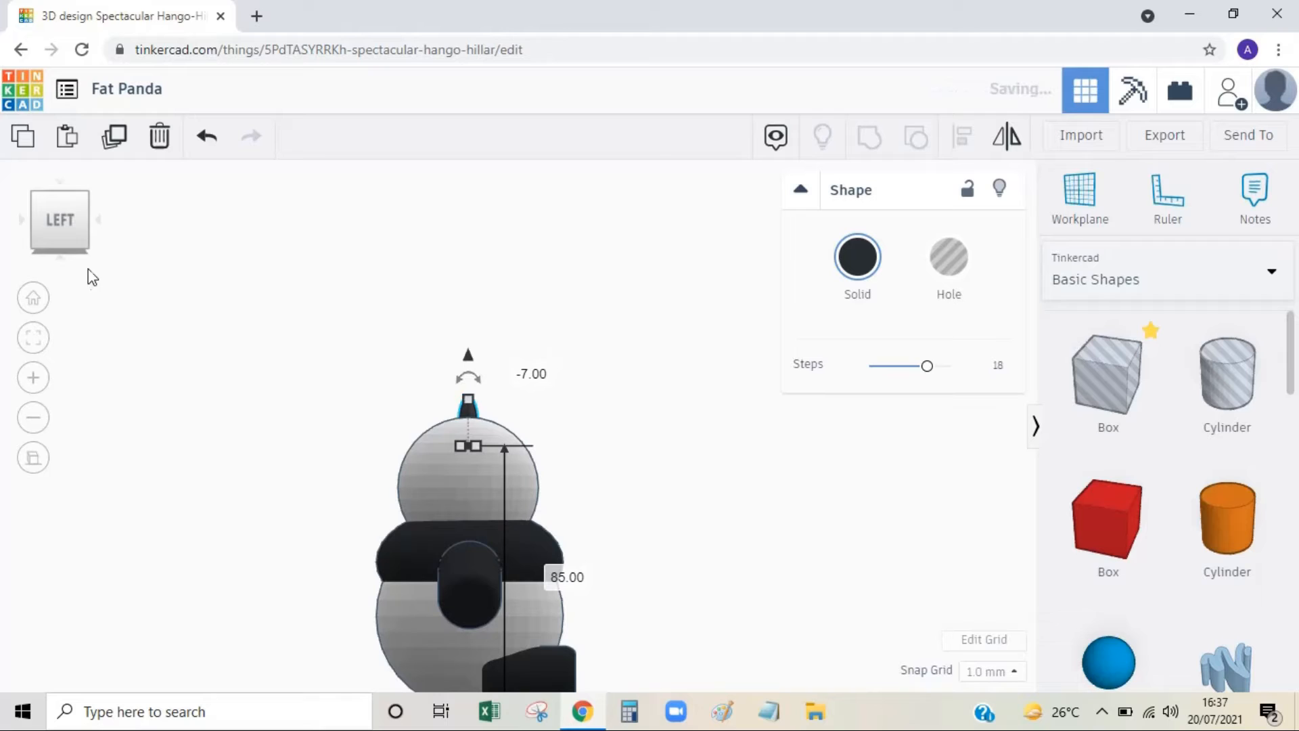
# Shift the ear sideways to the upper side of the head and check its placement
pyautogui.click(96, 223)
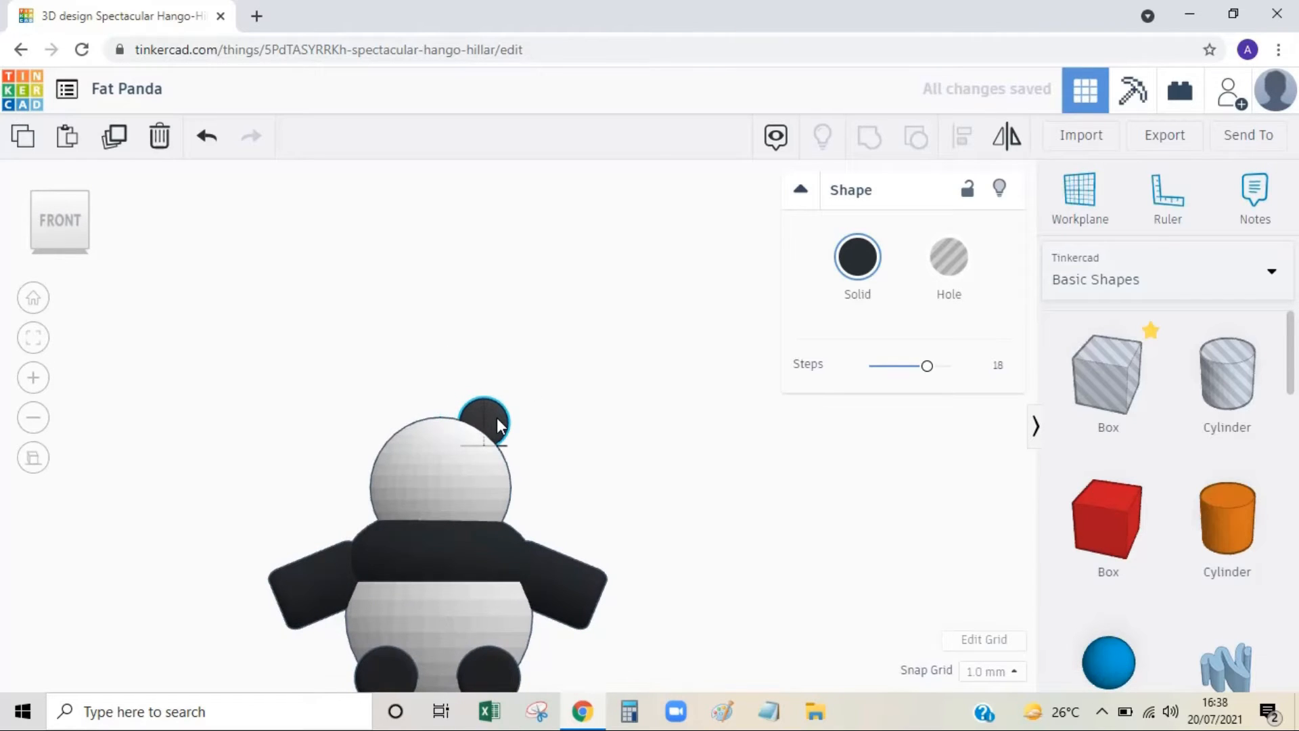
pyautogui.click(500, 417)
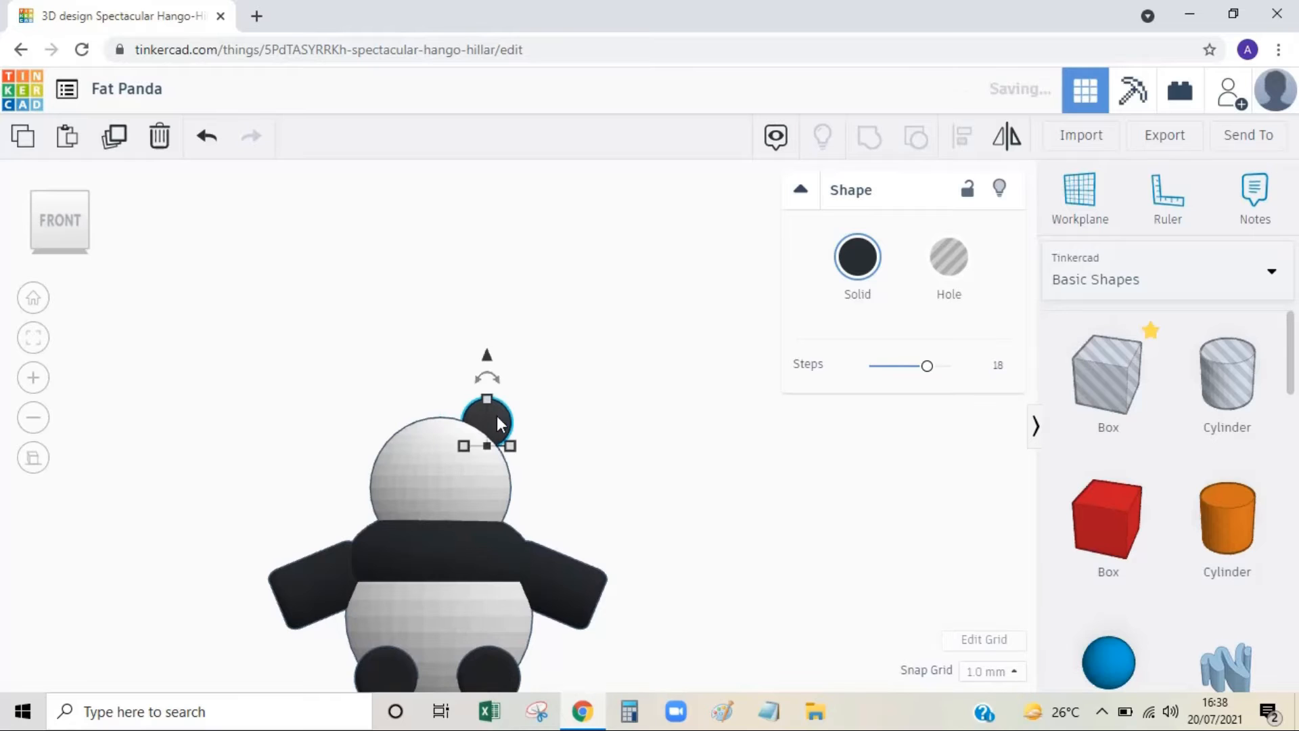
pyautogui.click(406, 362)
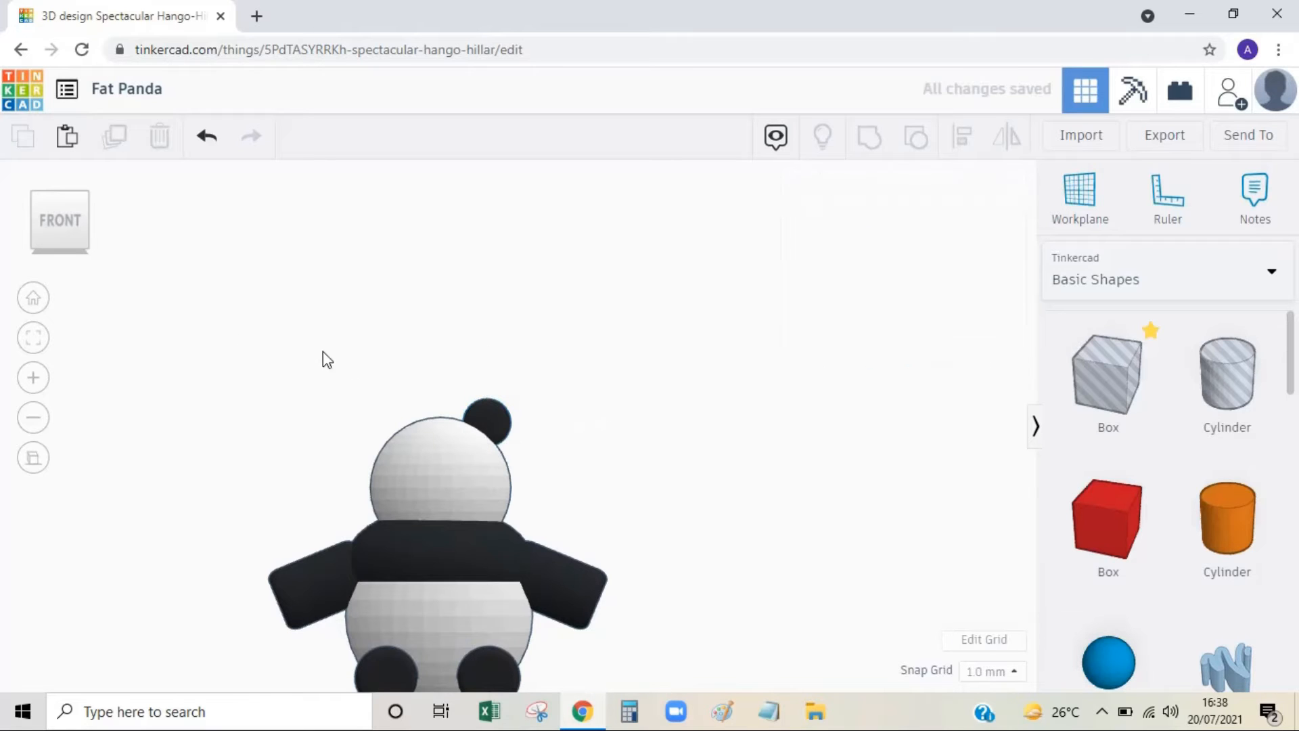
pyautogui.click(32, 200)
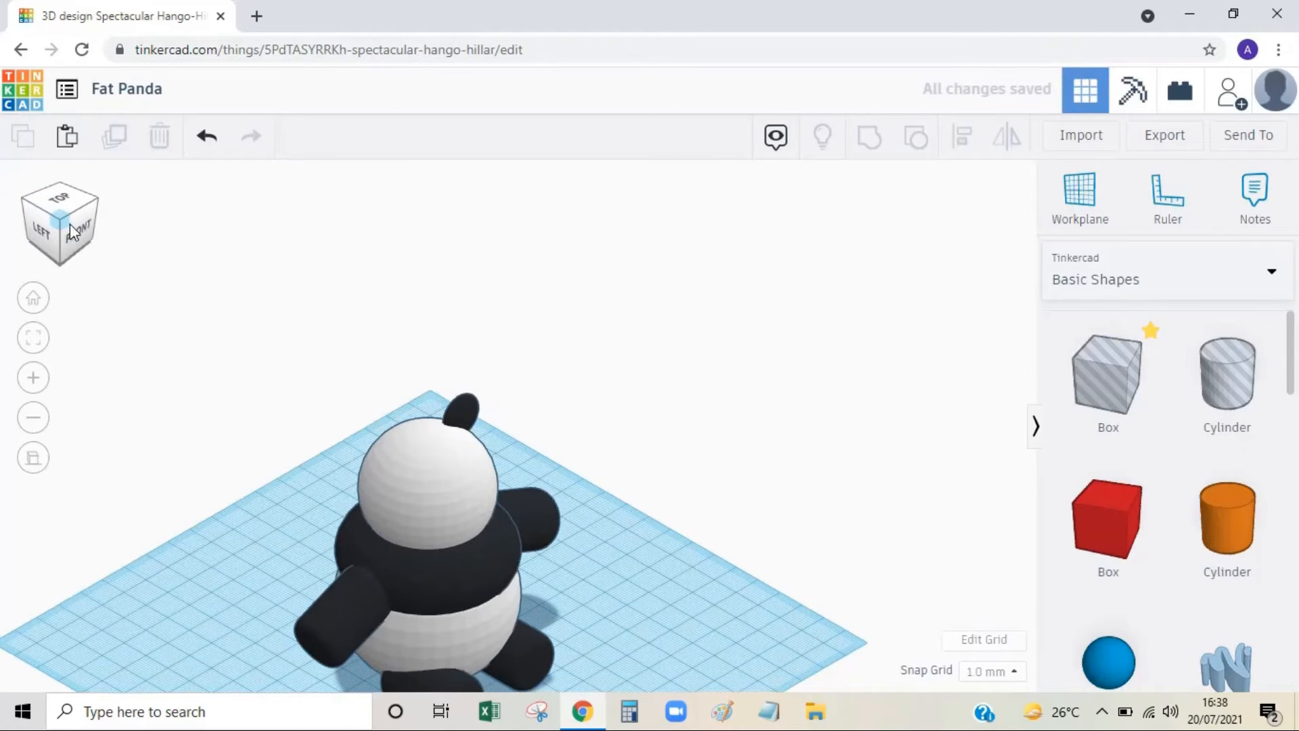
# Duplicate the black ear and move the copy straight across to the opposite side of the head
pyautogui.moveTo(71, 224); pyautogui.dragTo(75, 230)
pyautogui.click(74, 228)
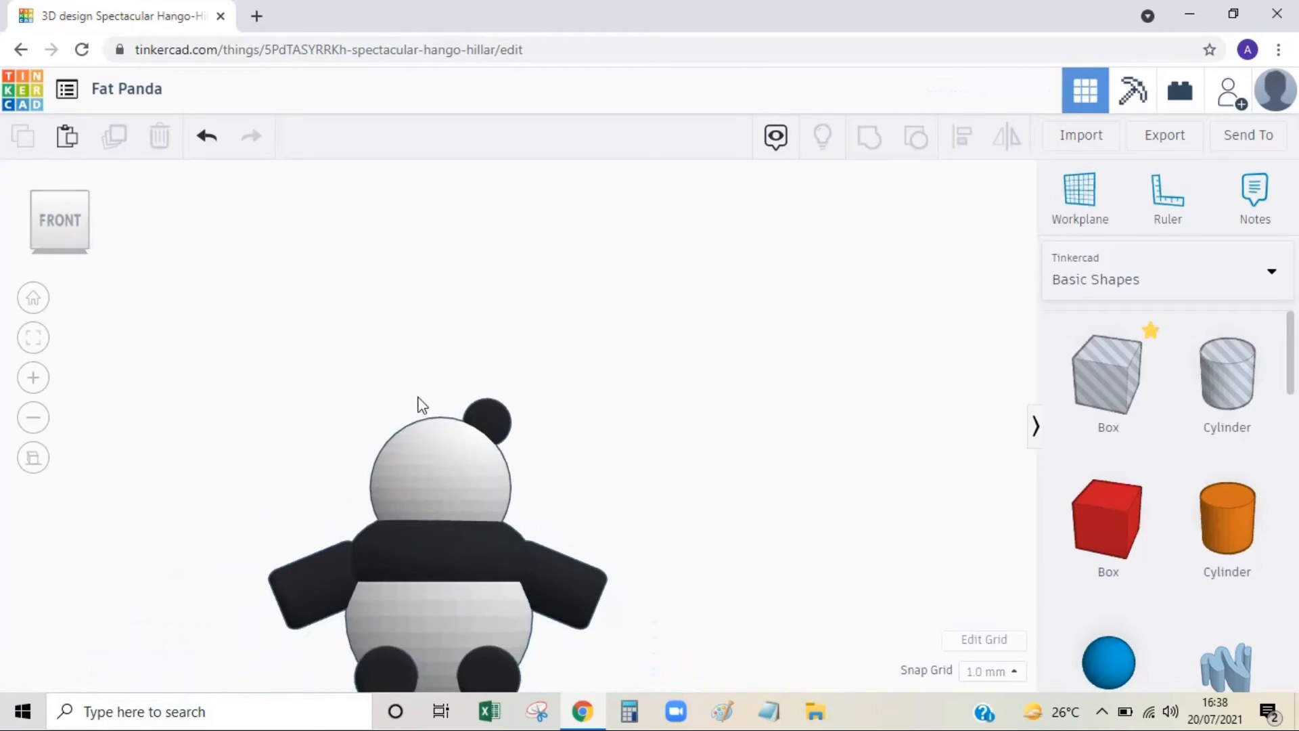
pyautogui.click(499, 429)
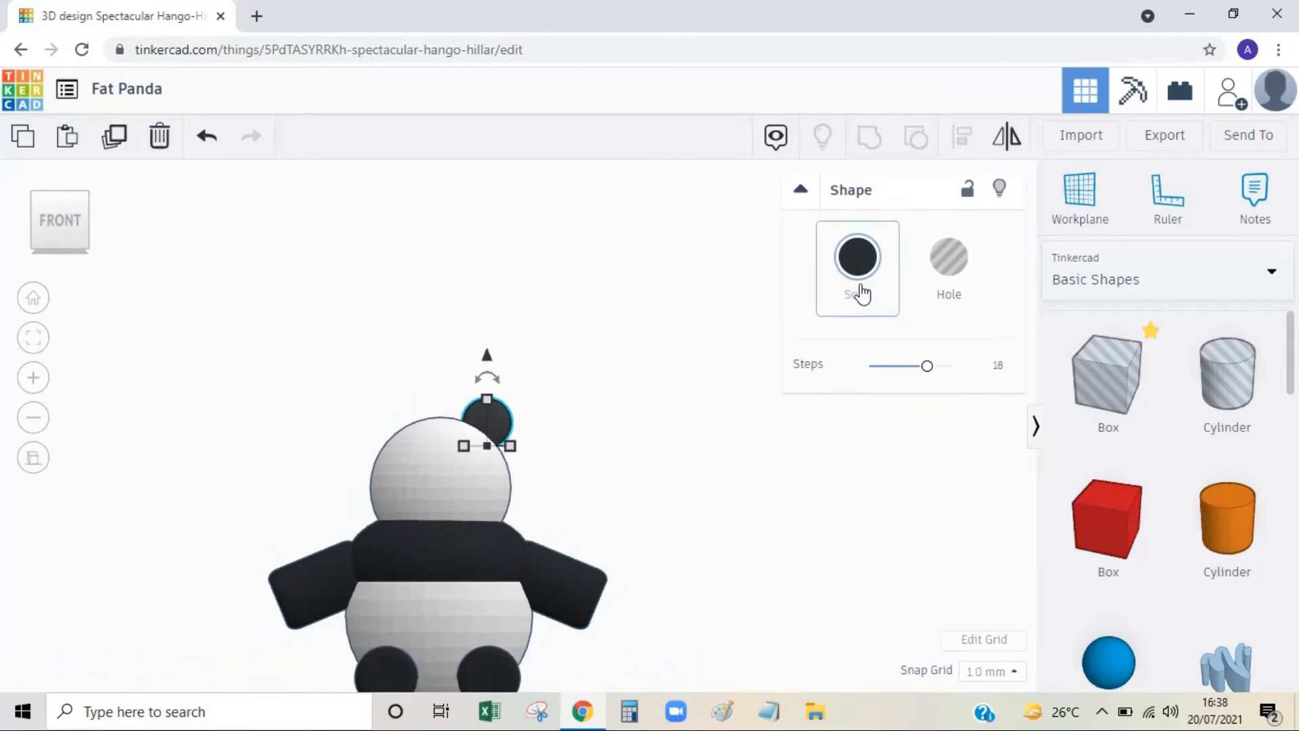
pyautogui.click(115, 141)
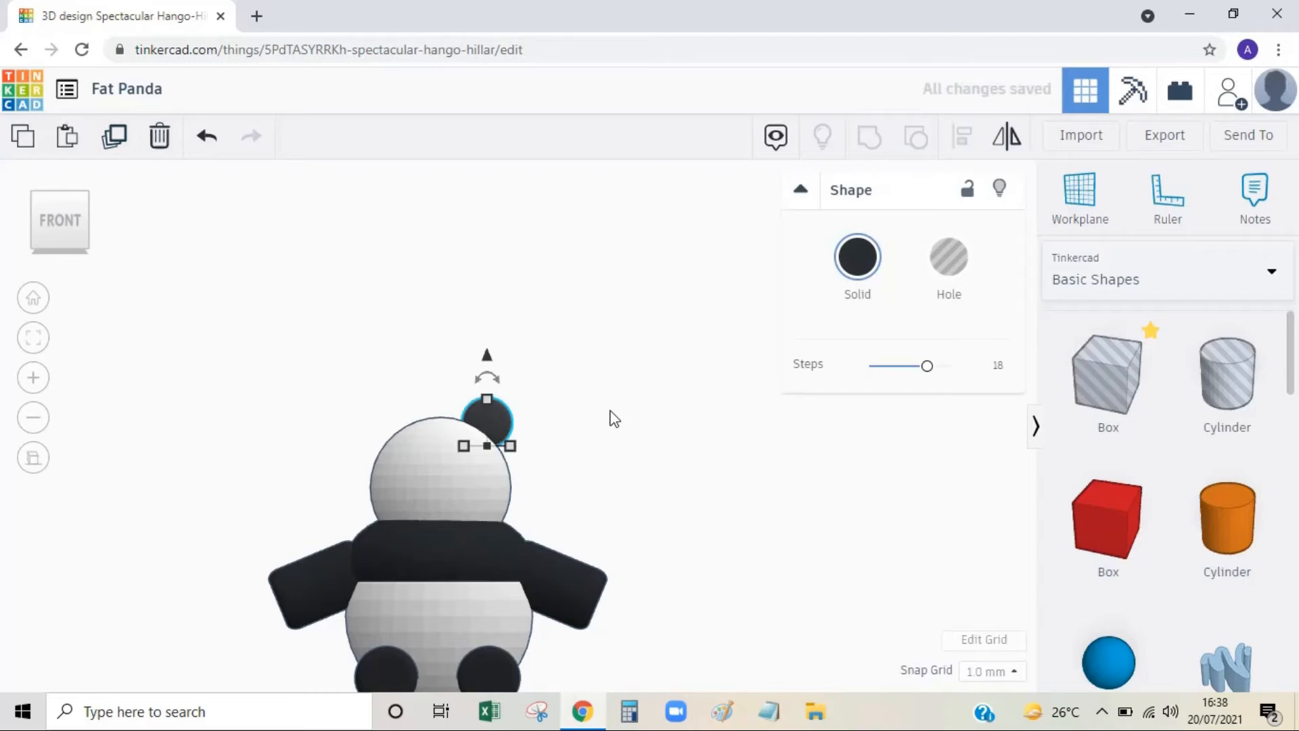
pyautogui.moveTo(499, 428); pyautogui.dragTo(446, 433)
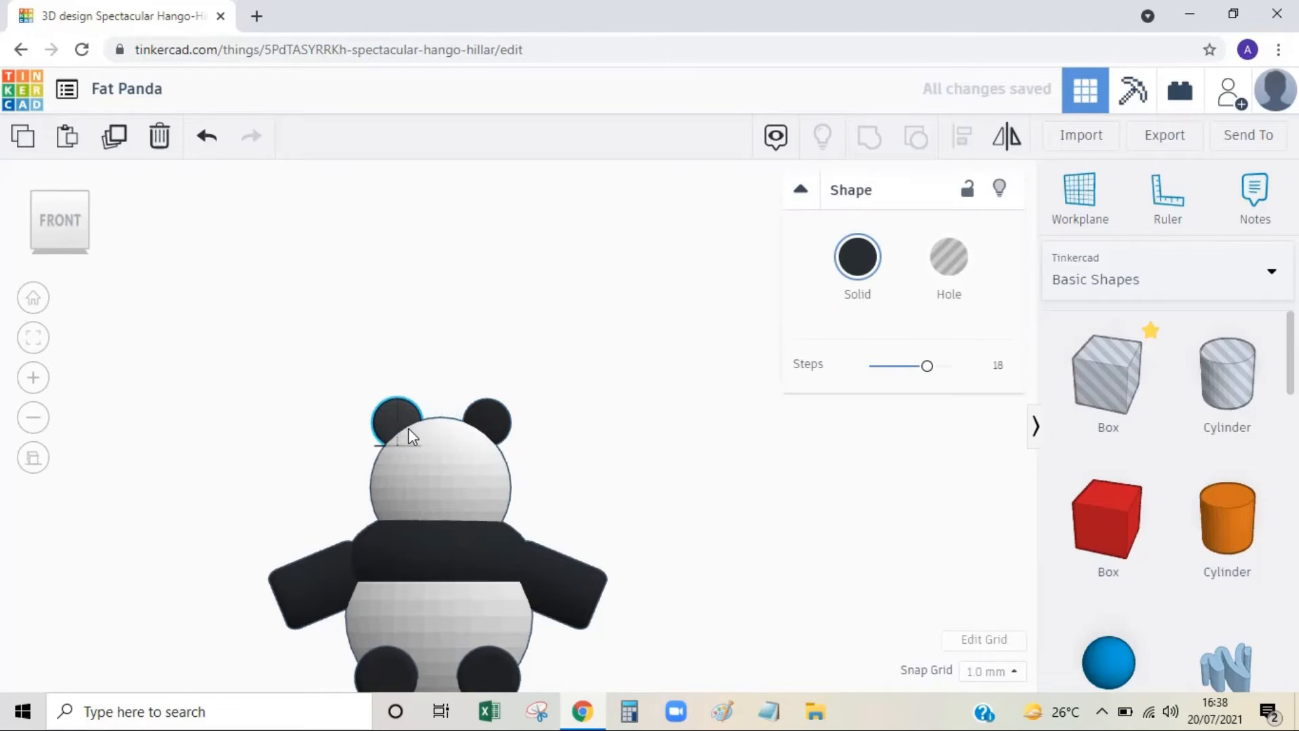
# Nudge the duplicated black ear slightly outward so it mirrors the opposite ear on the head
pyautogui.moveTo(400, 427); pyautogui.dragTo(400, 427)
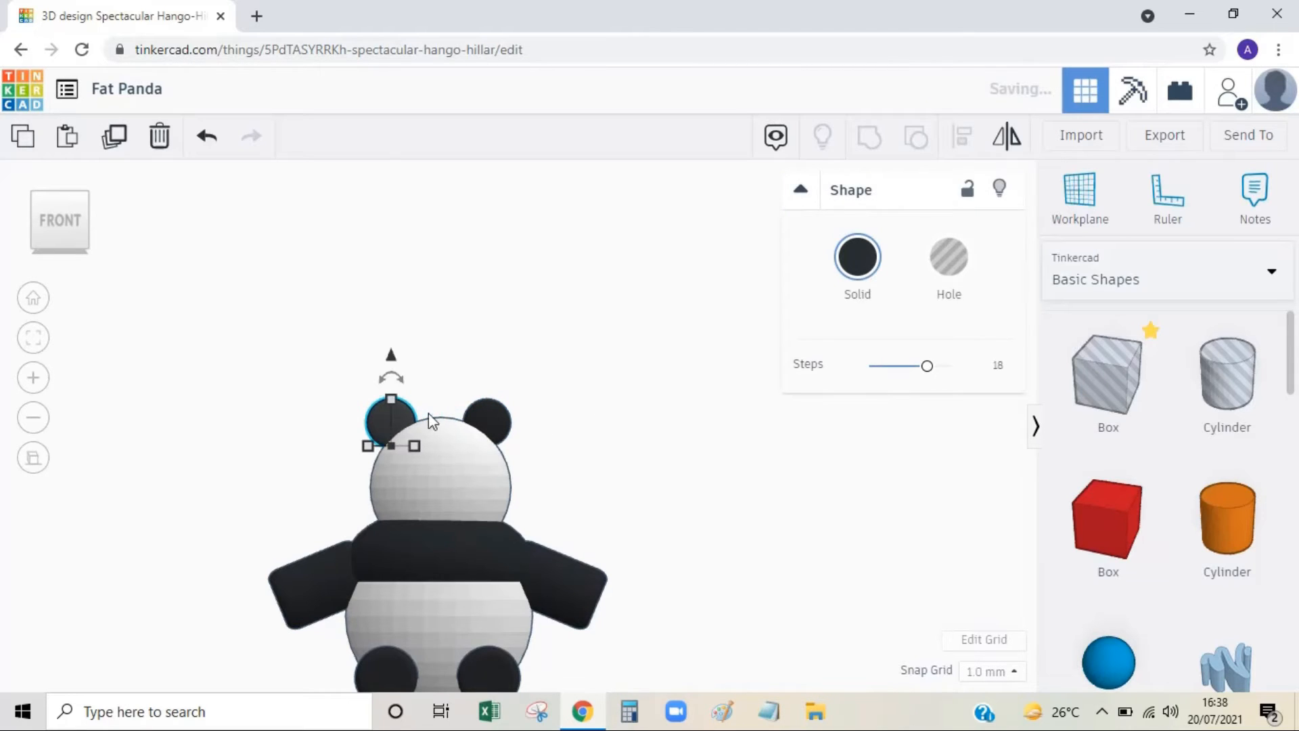
pyautogui.click(468, 315)
pyautogui.click(37, 199)
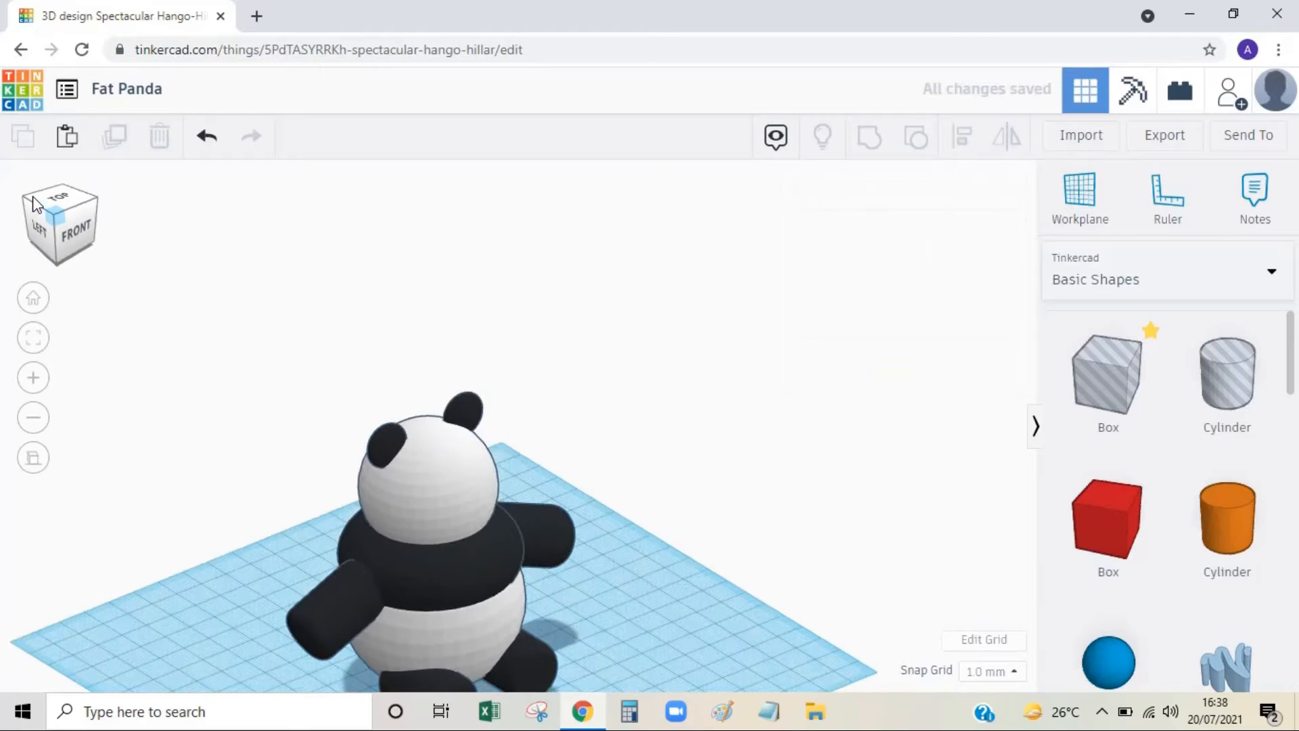
# Duplicate the white head sphere and move the copy off to the side of the panda
pyautogui.click(450, 492)
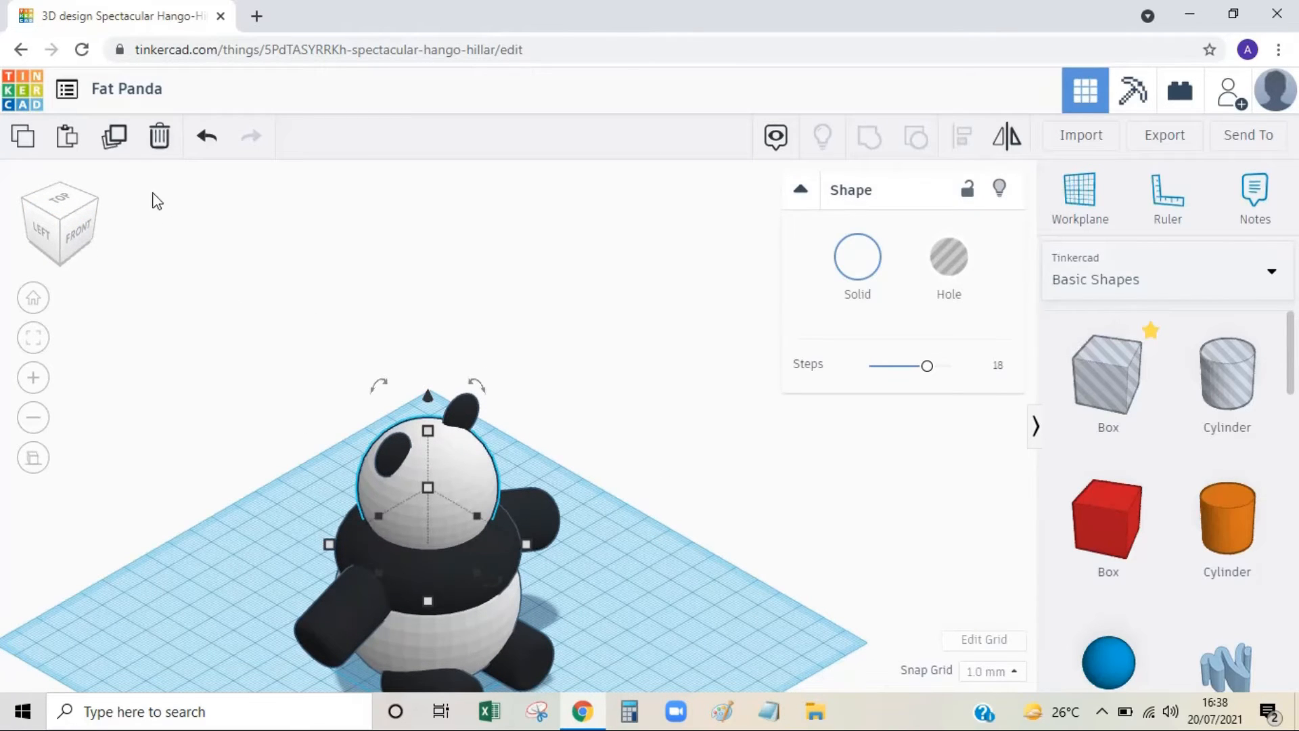
pyautogui.click(114, 135)
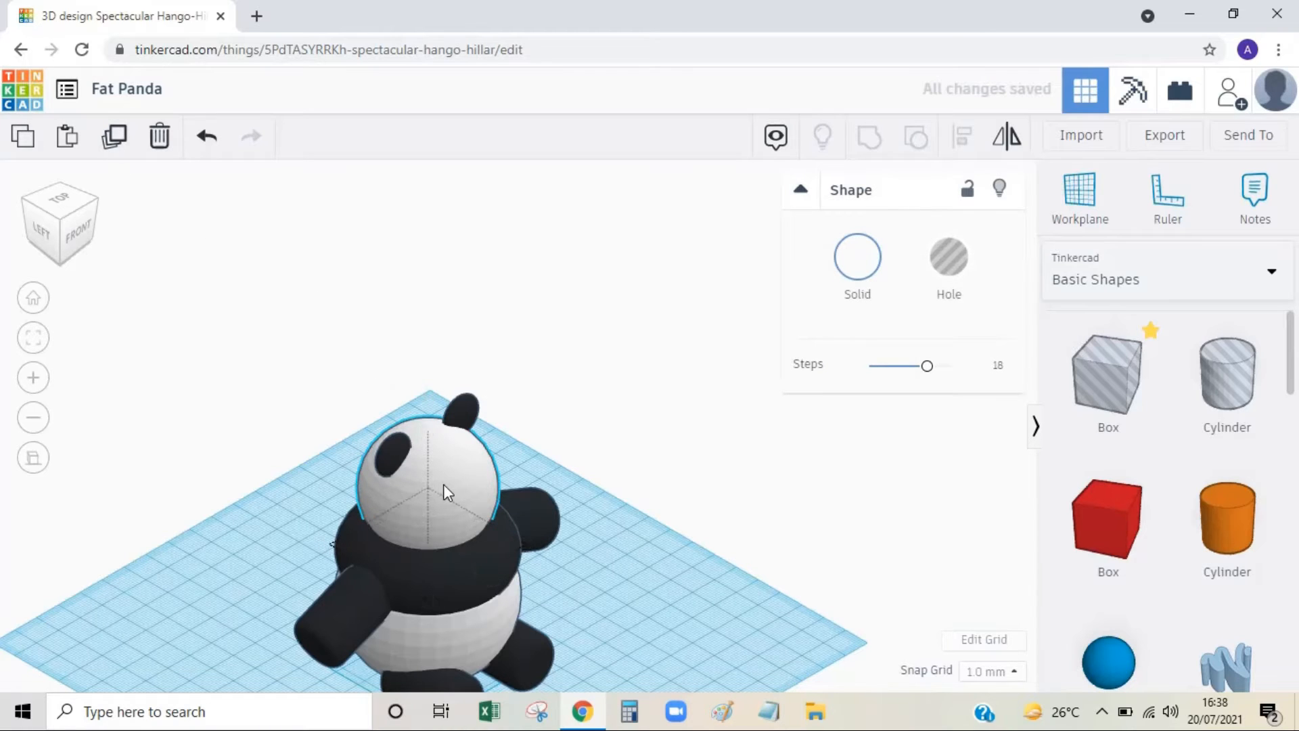
pyautogui.moveTo(444, 485); pyautogui.dragTo(636, 409)
# Set the copied white sphere's width and length both to 20 mm
pyautogui.click(620, 522)
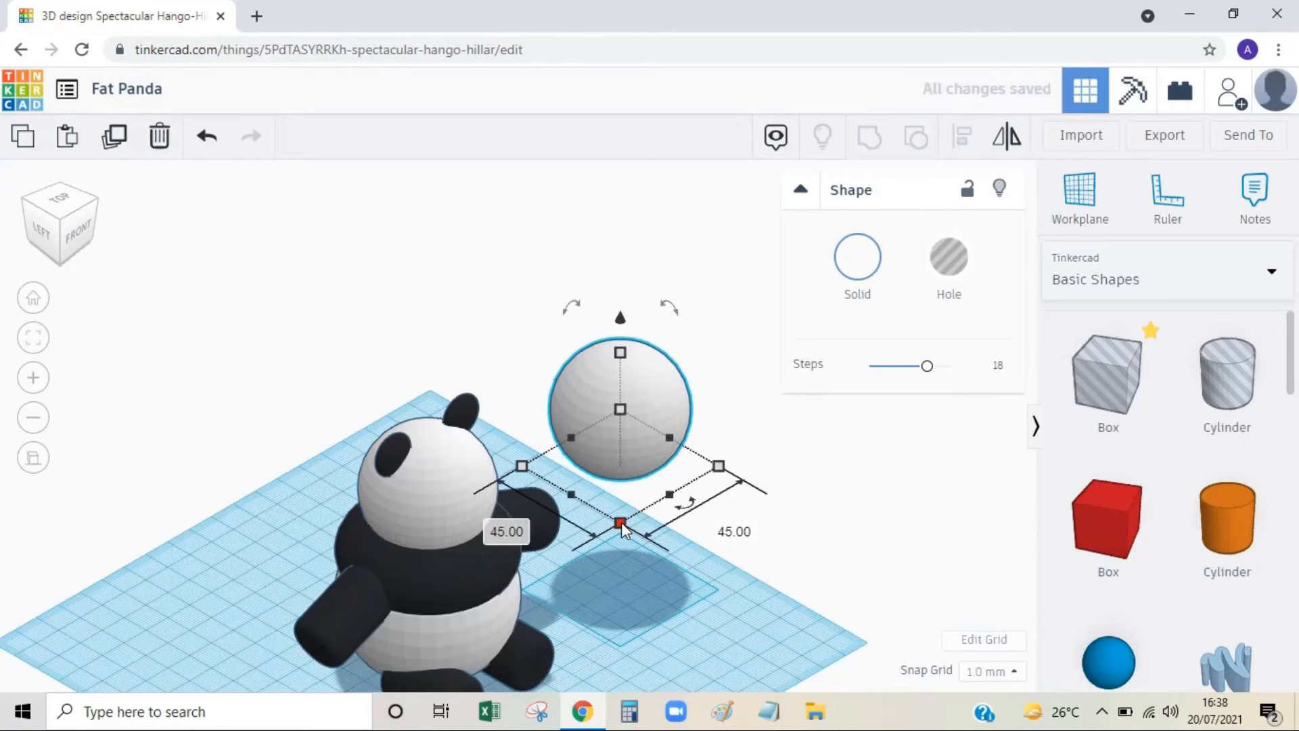
pyautogui.write('20')
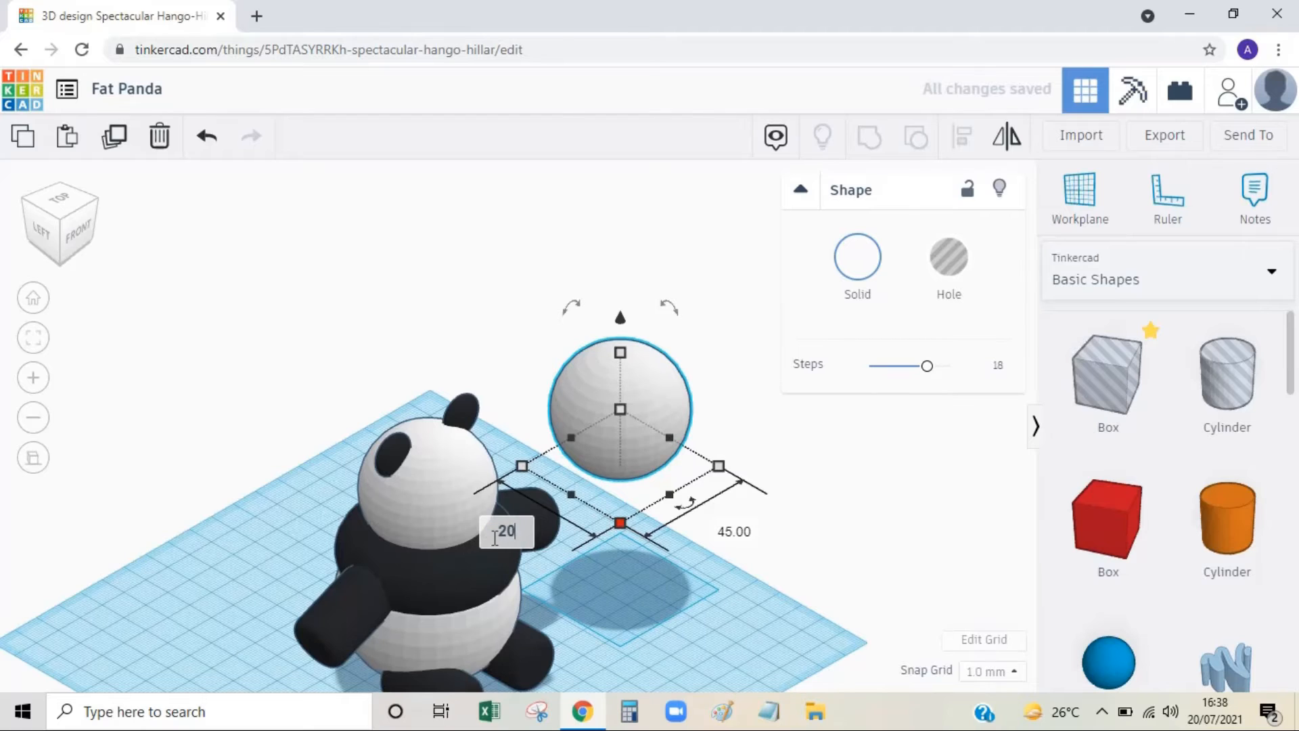
pyautogui.press('Return')
pyautogui.click(679, 499)
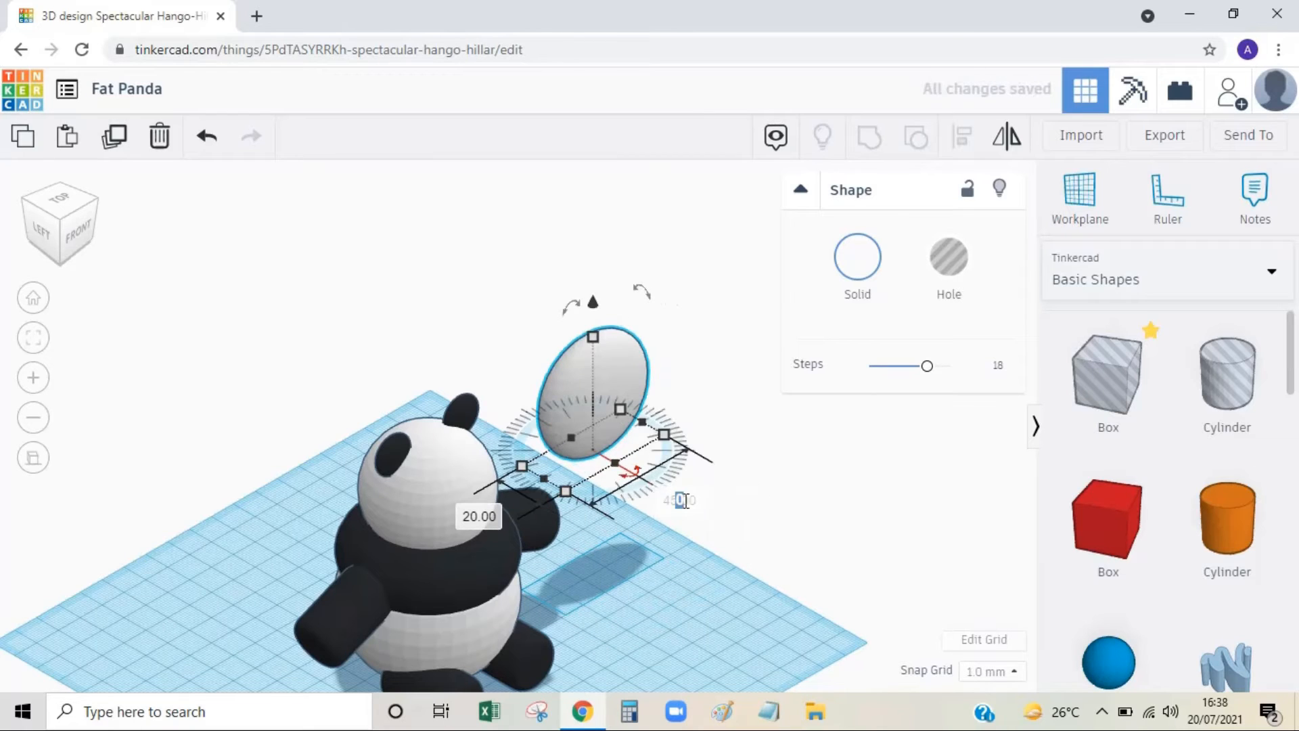
pyautogui.click(663, 550)
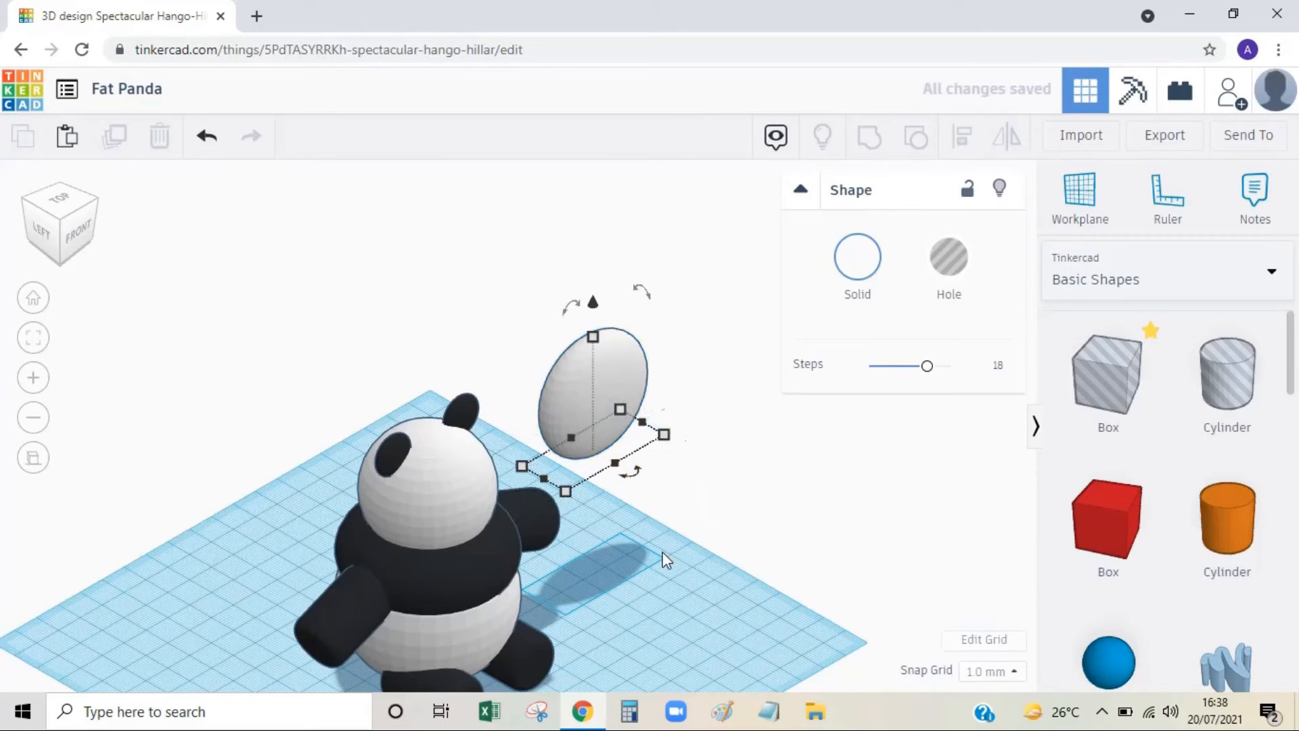
pyautogui.click(598, 404)
pyautogui.moveTo(567, 491)
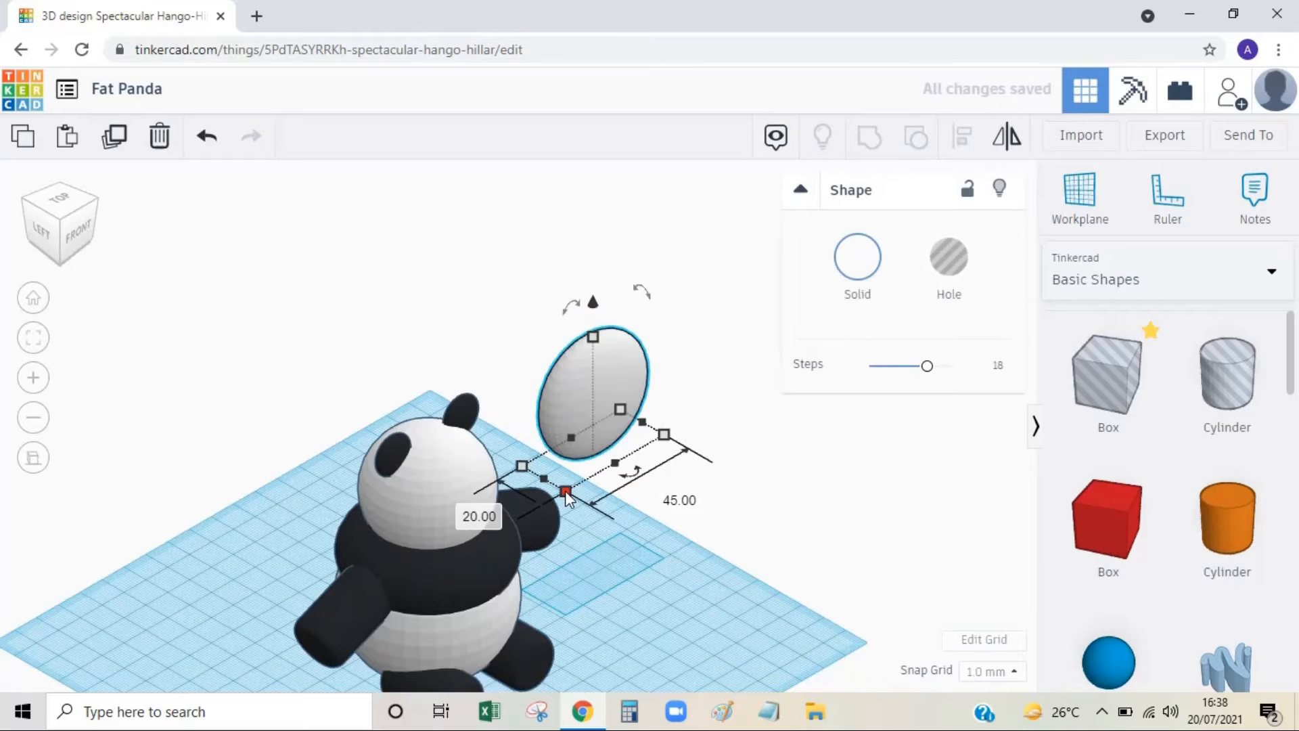
pyautogui.click(679, 499)
pyautogui.write('20')
pyautogui.press('Return')
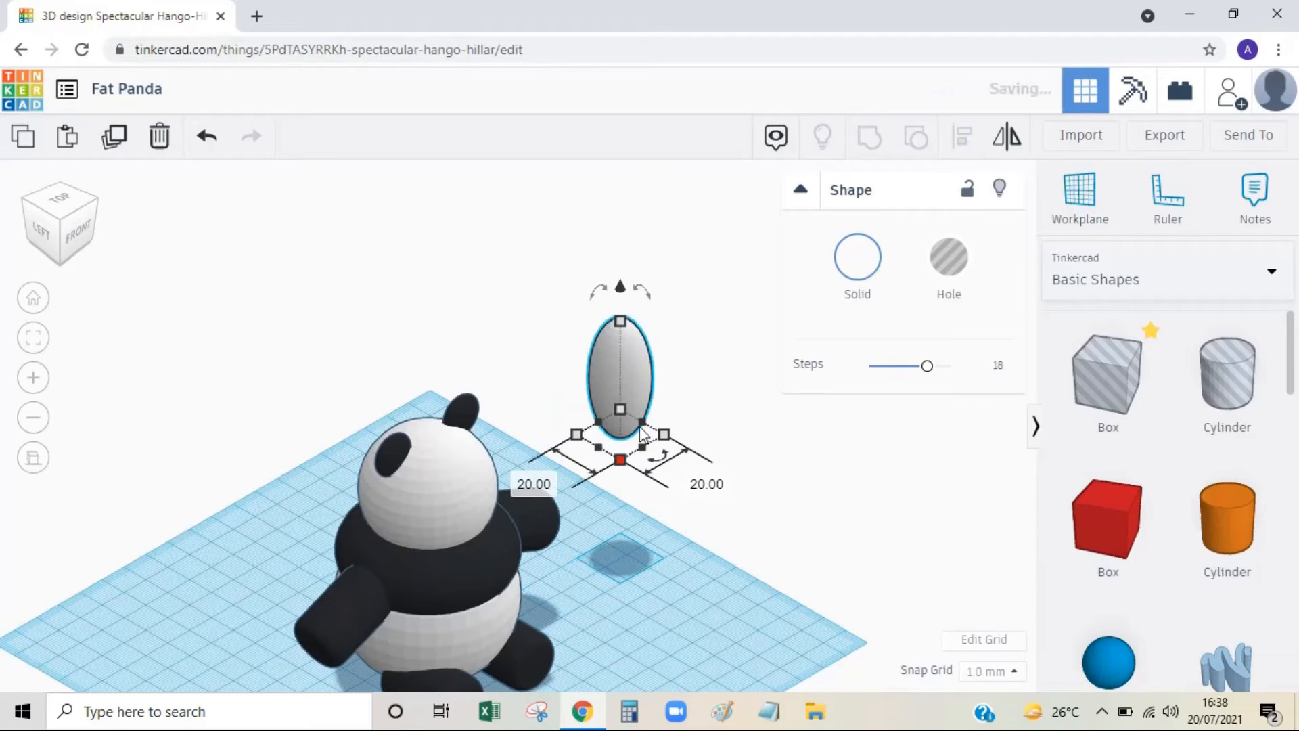
# Set the copied white sphere's height to 20 mm
pyautogui.moveTo(623, 322)
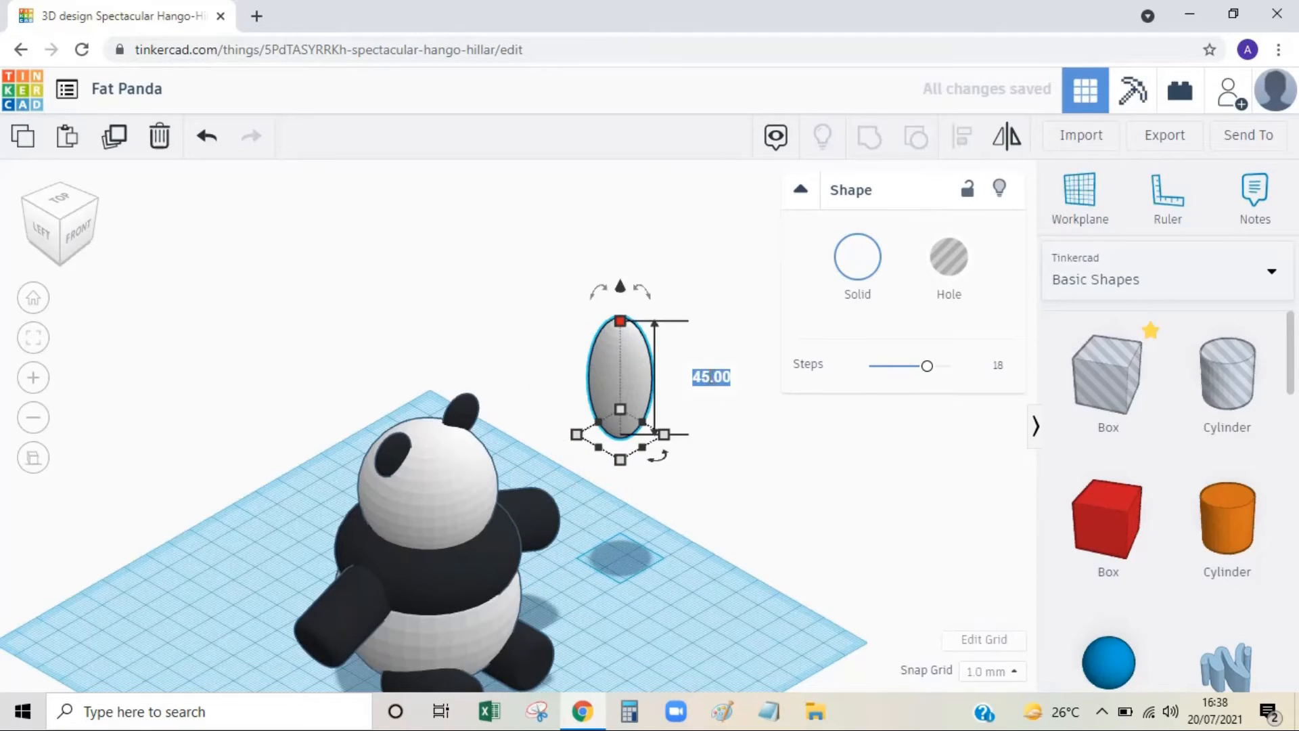
pyautogui.write('20')
pyautogui.press('Return')
pyautogui.click(662, 540)
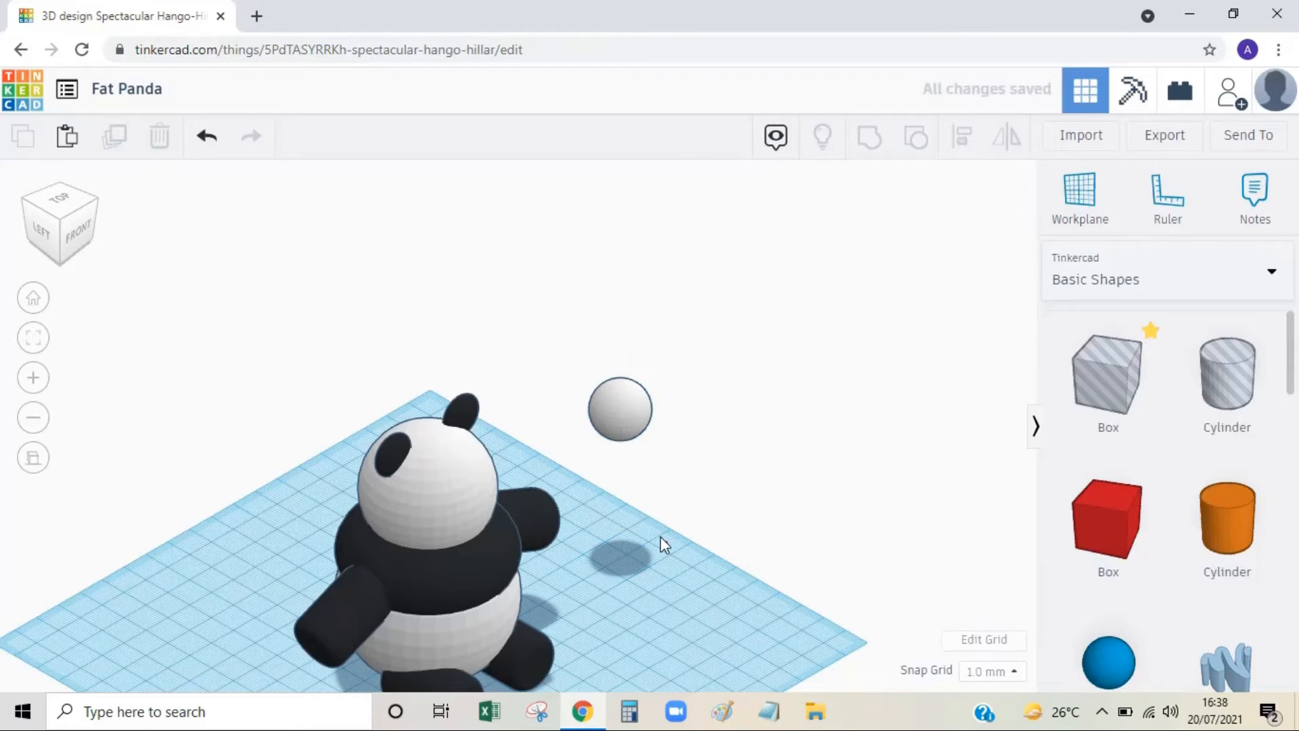
# Try to raise the small white sphere to head level and slide it sideways to the middle of the head
pyautogui.click(75, 226)
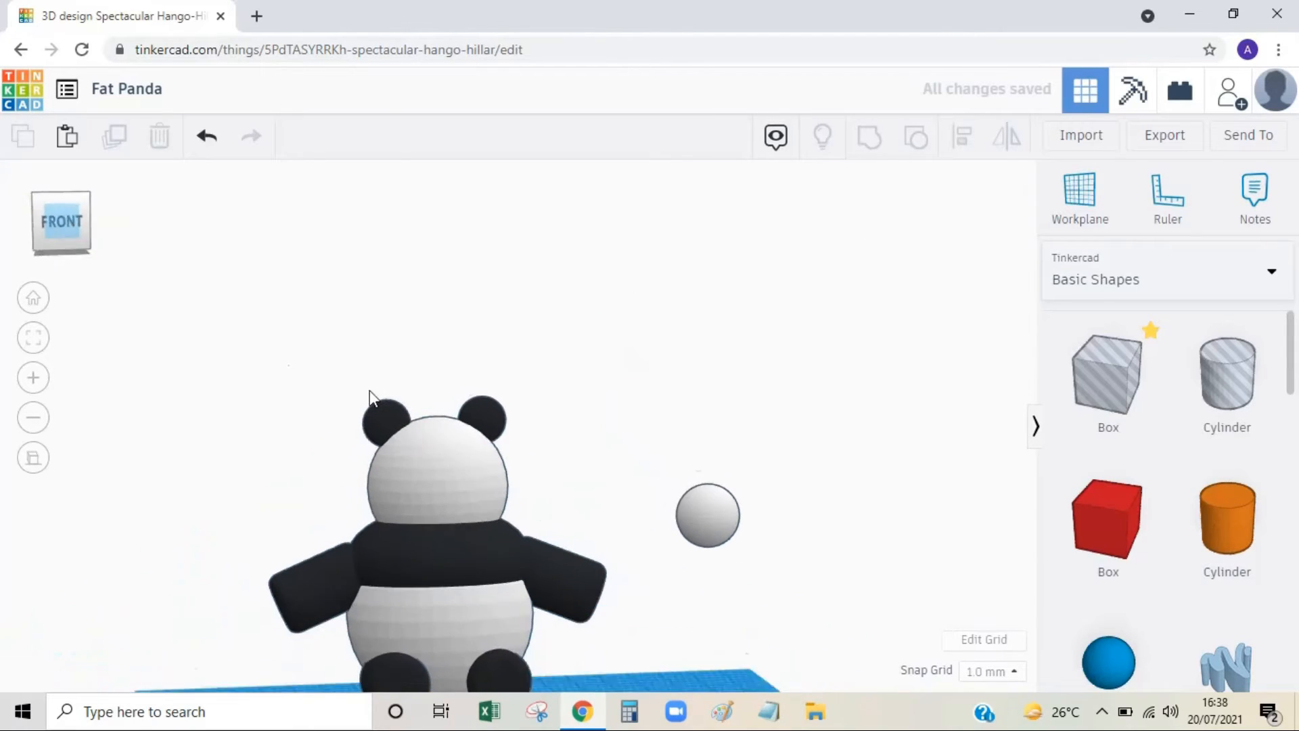
pyautogui.click(724, 552)
pyautogui.moveTo(710, 455); pyautogui.dragTo(711, 403)
pyautogui.moveTo(702, 493); pyautogui.dragTo(603, 486)
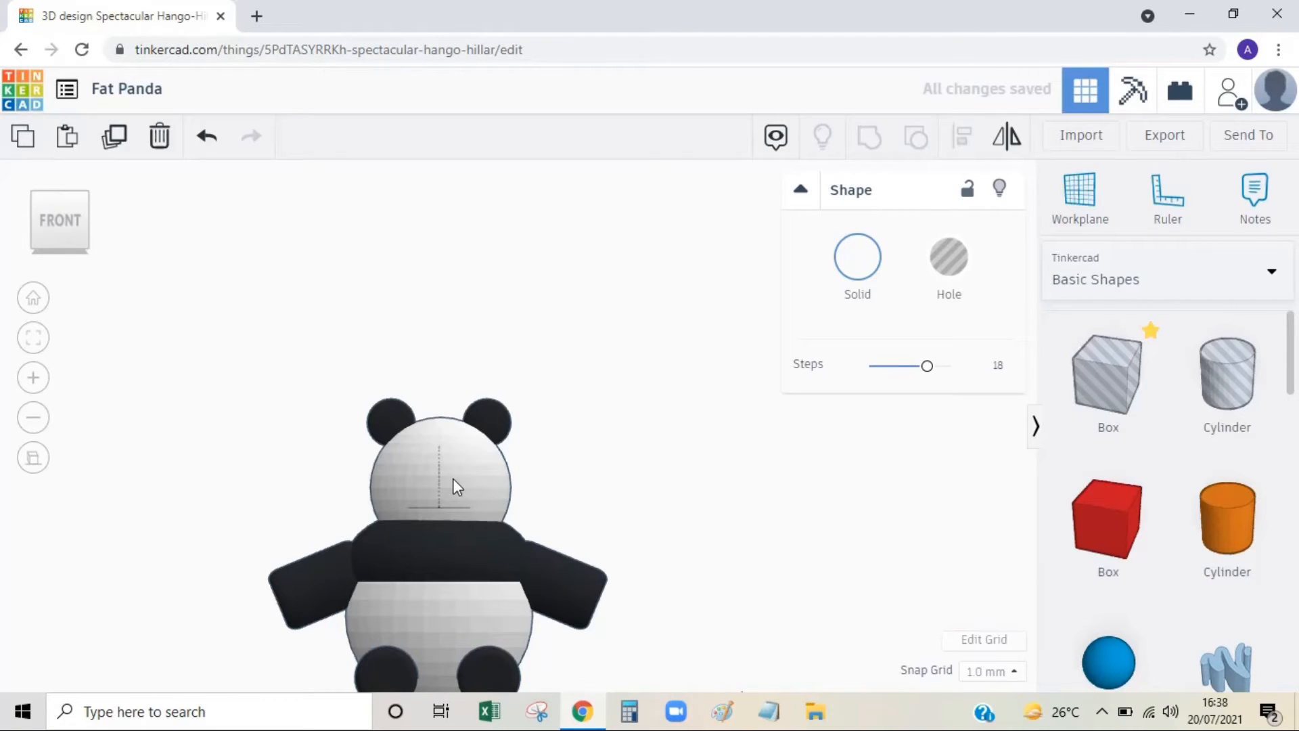
pyautogui.moveTo(453, 478); pyautogui.dragTo(452, 478)
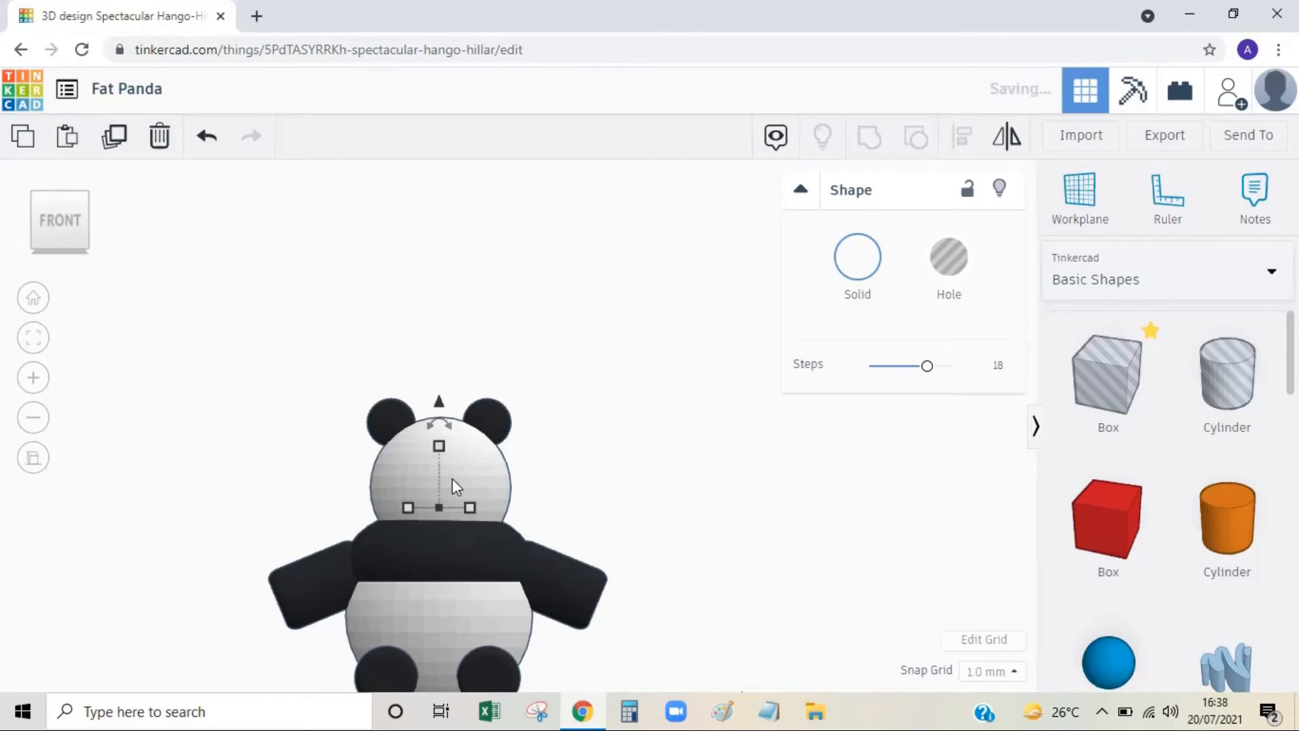
pyautogui.click(21, 222)
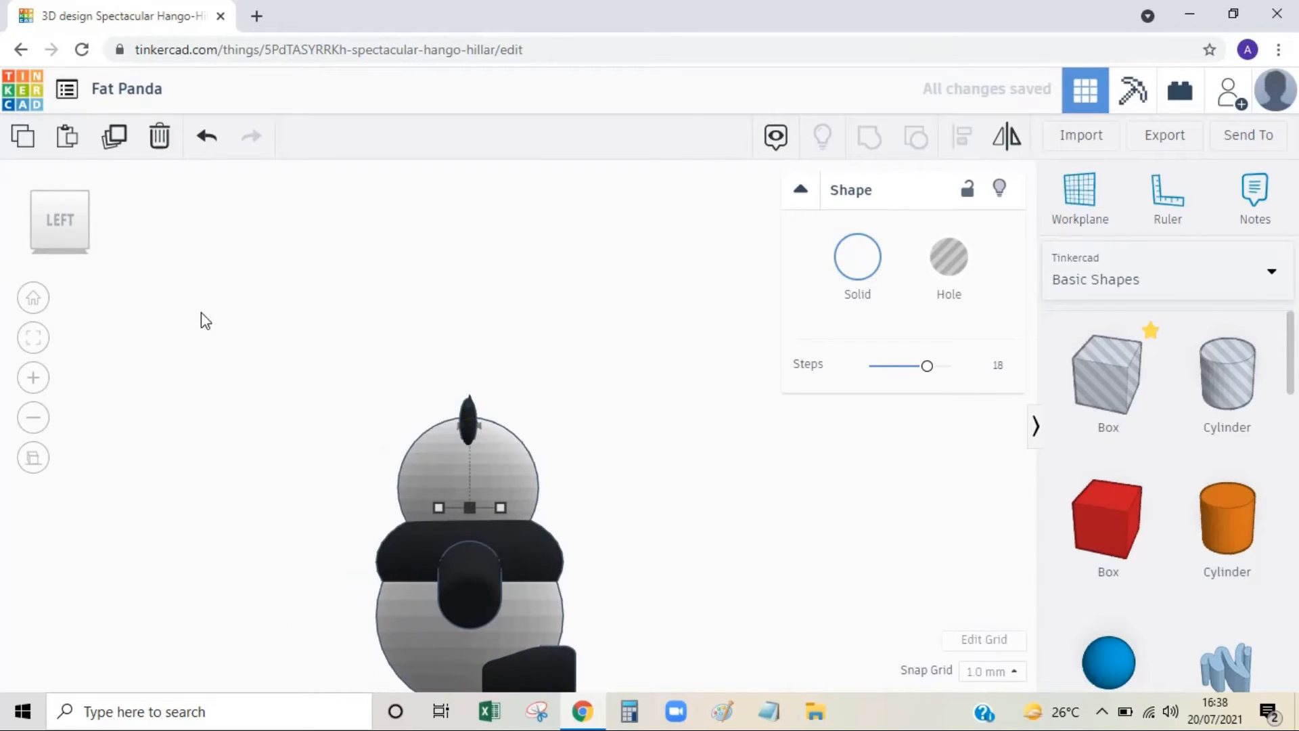
pyautogui.hotkey('ctrl', 'z')
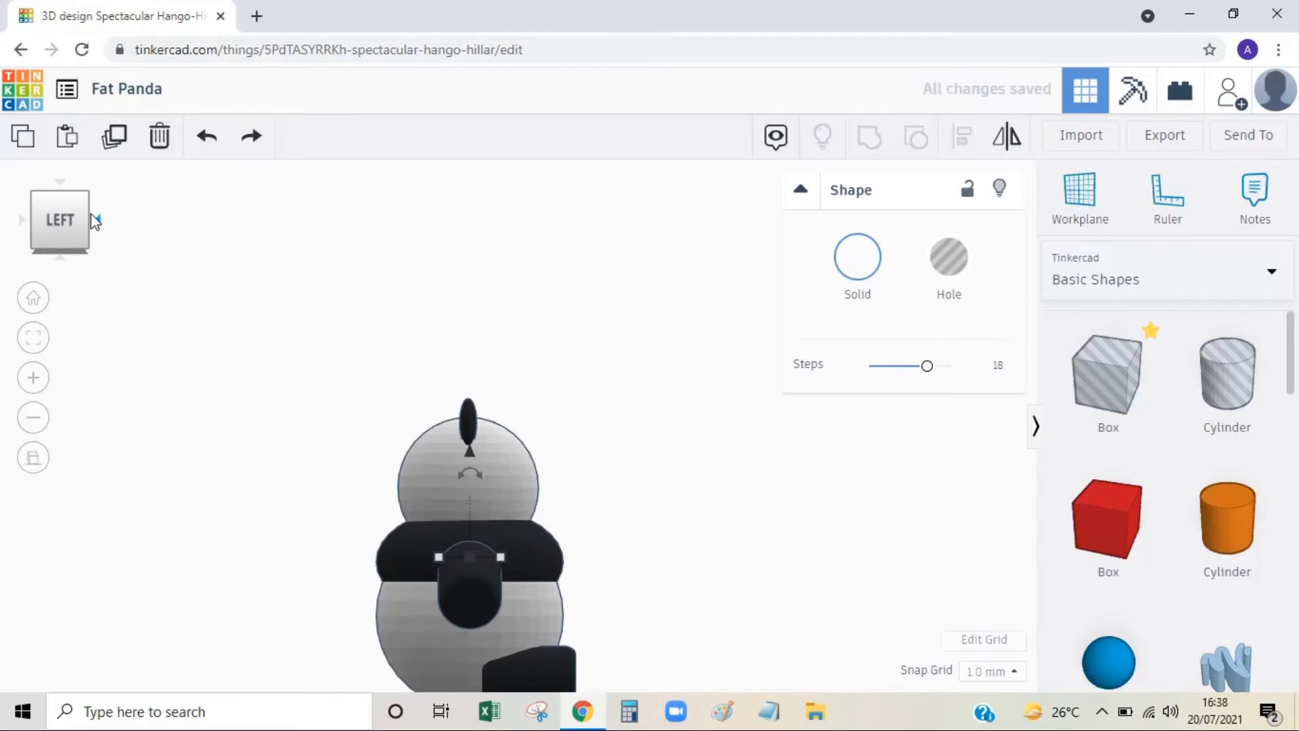
# Move the small white sphere out in front of the panda and raise it to 69 mm above the workplane
pyautogui.moveTo(84, 199); pyautogui.dragTo(71, 249)
pyautogui.scroll(-1, 359, 450)
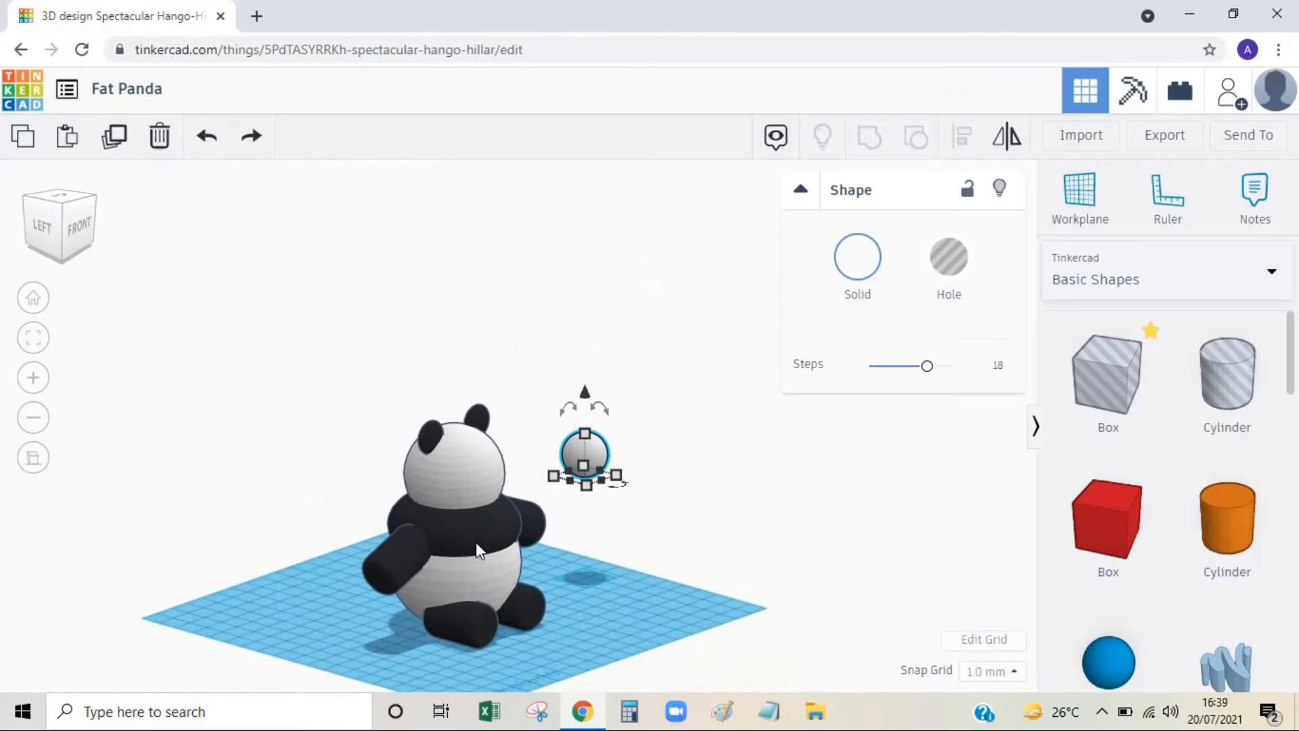
pyautogui.moveTo(470, 537); pyautogui.dragTo(489, 566, button='right')
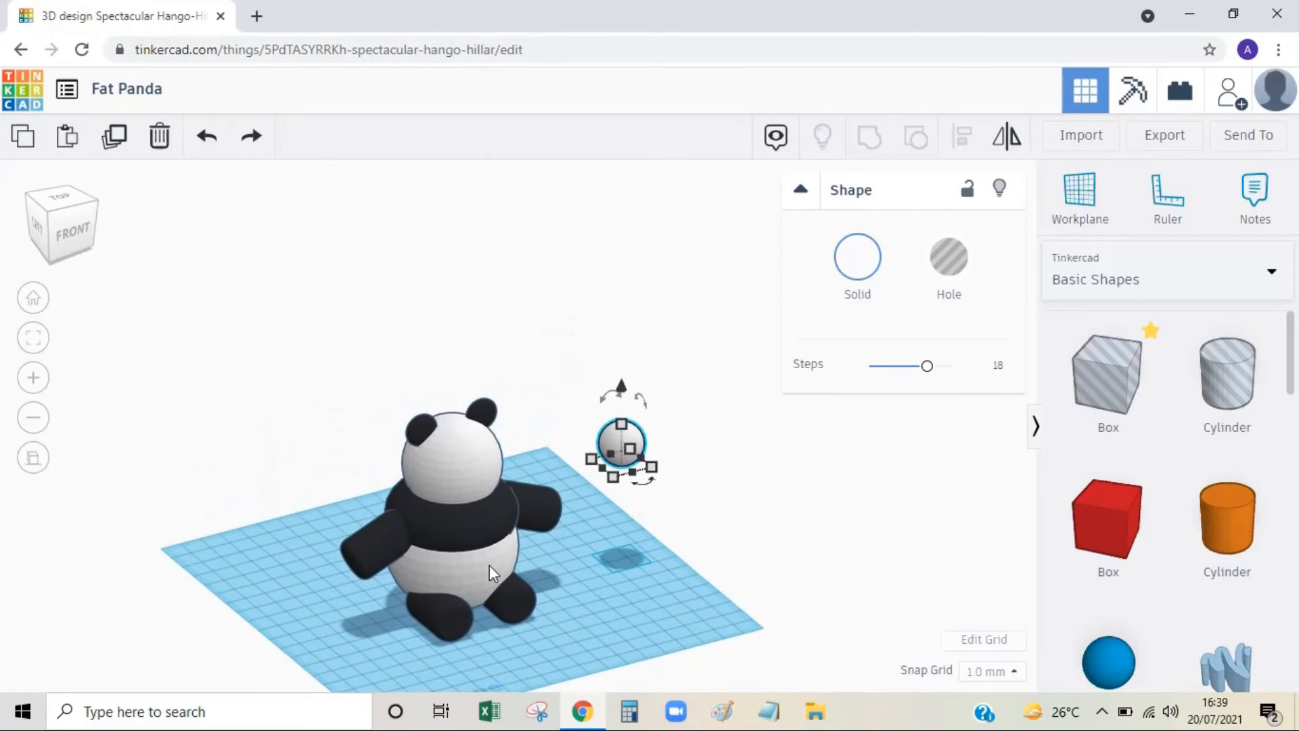
pyautogui.moveTo(627, 433); pyautogui.dragTo(596, 535)
pyautogui.click(39, 230)
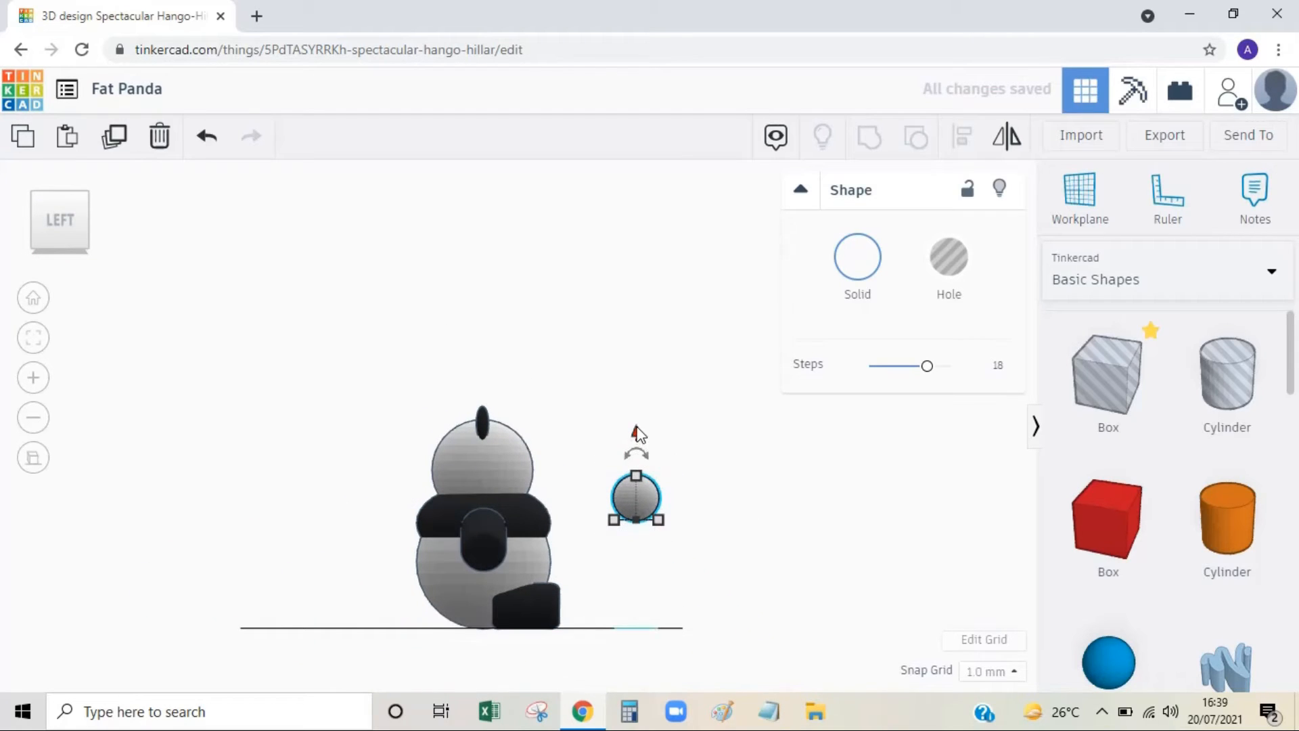
pyautogui.click(640, 436)
pyautogui.click(633, 511)
pyautogui.moveTo(638, 433); pyautogui.dragTo(638, 386)
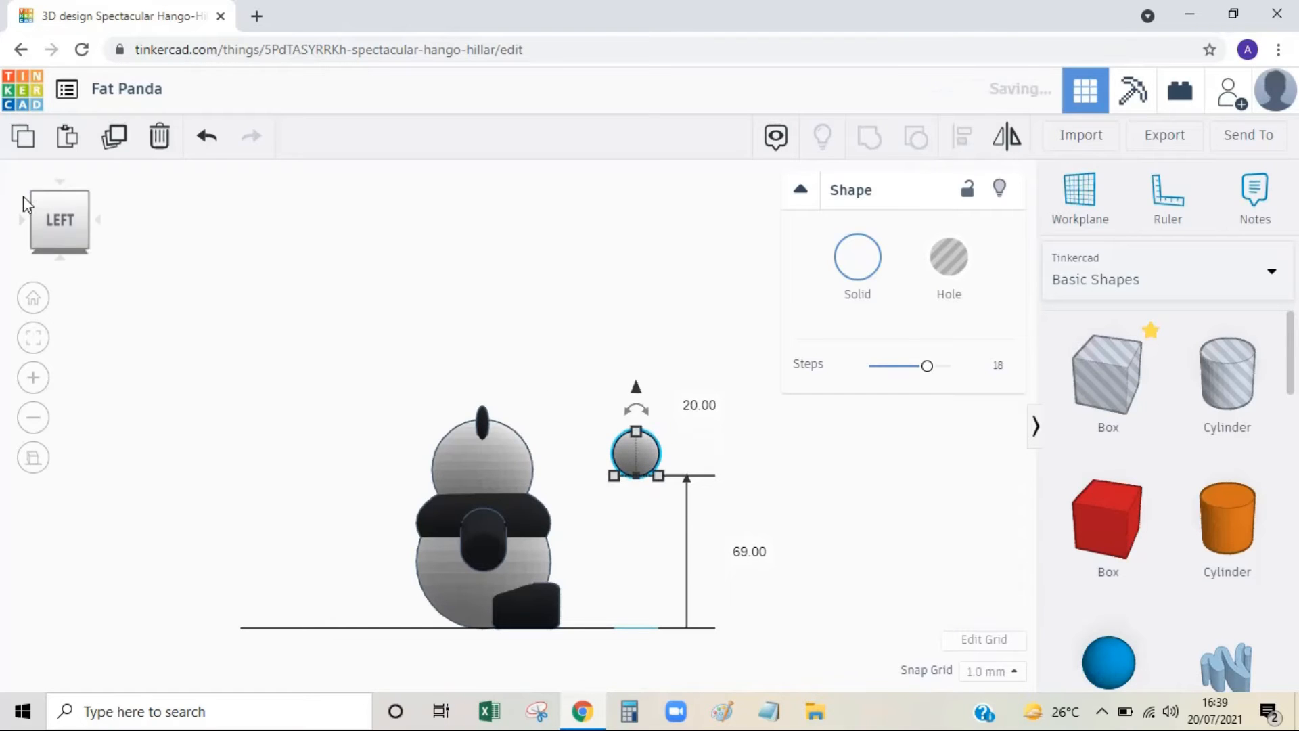
# Centre the small white sphere sideways on the panda's face and lower it 5 mm
pyautogui.click(101, 228)
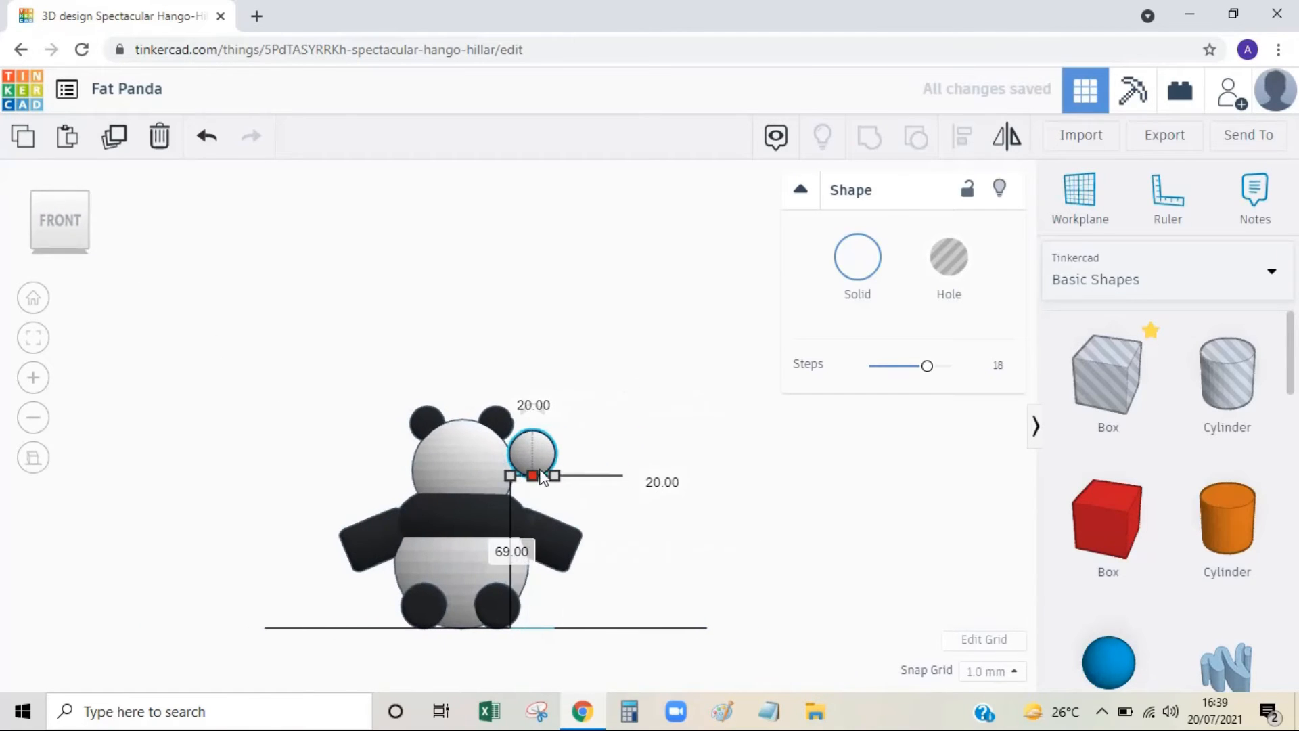
pyautogui.moveTo(532, 450); pyautogui.dragTo(477, 440)
pyautogui.scroll(5, 449, 428)
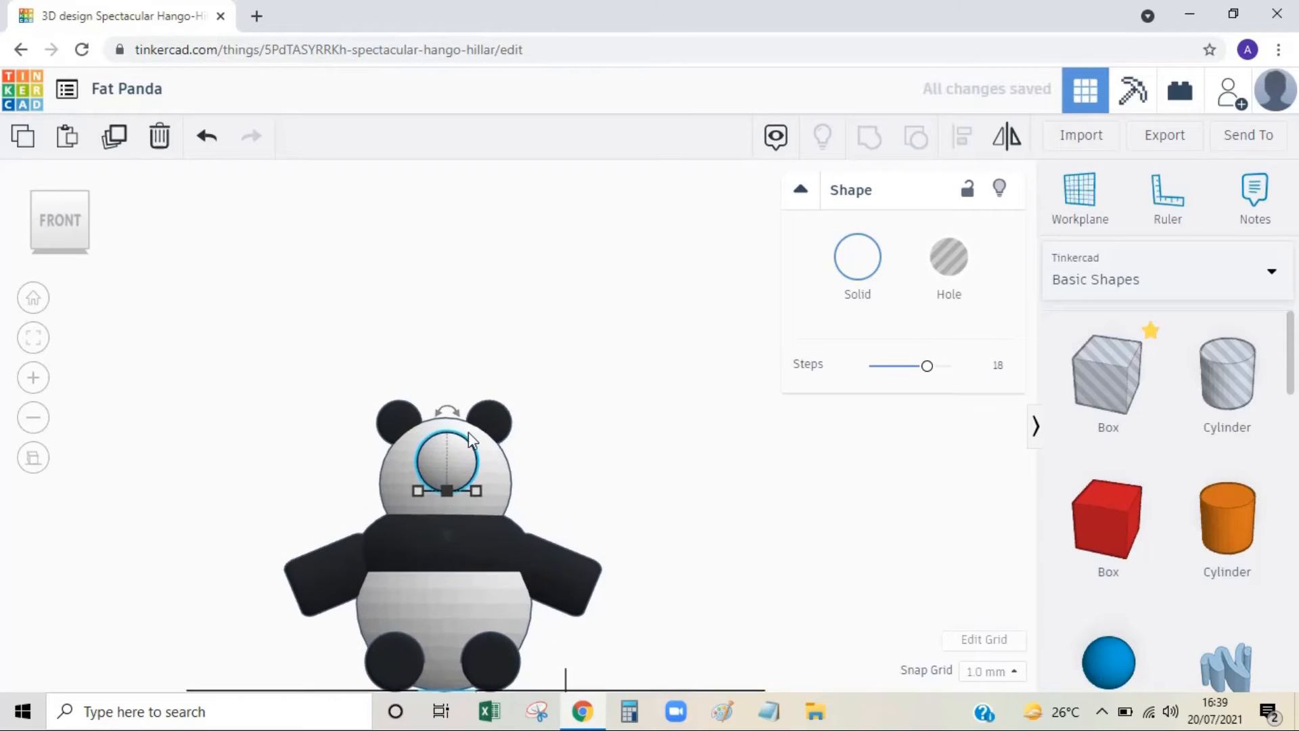
pyautogui.click(423, 467)
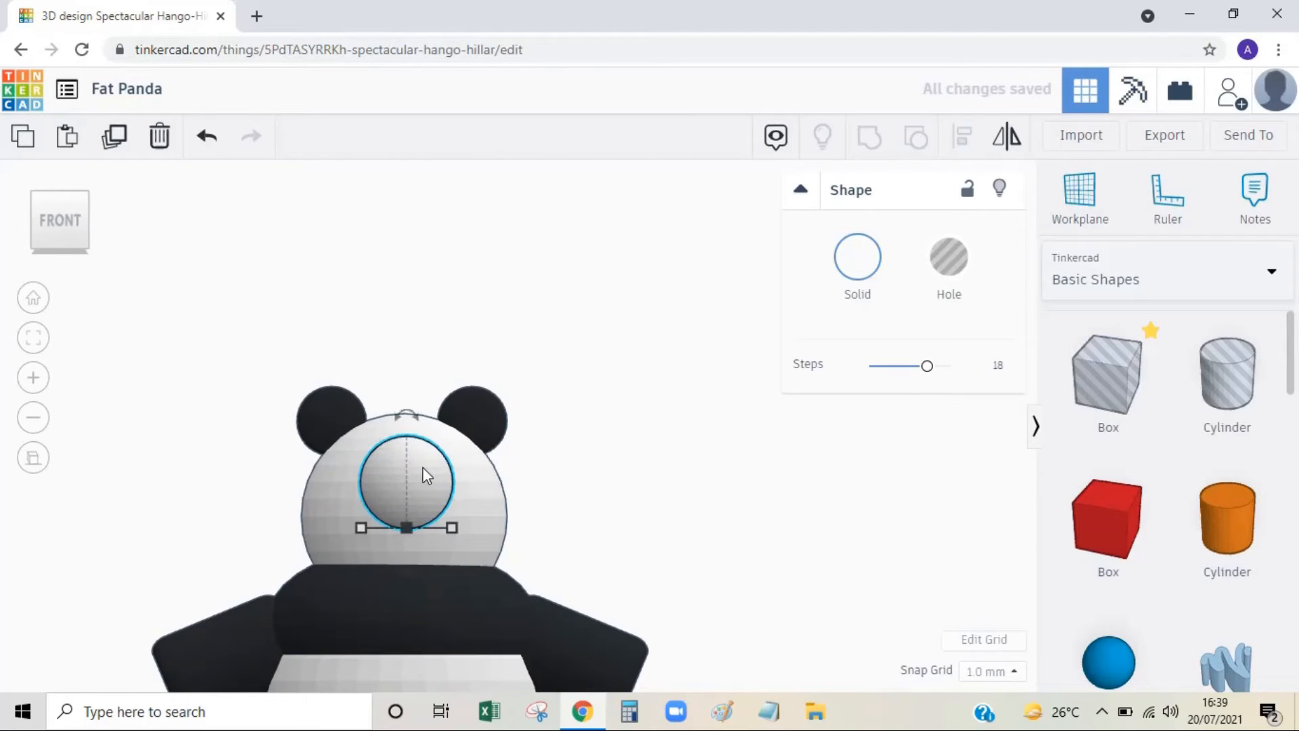
pyautogui.moveTo(421, 475); pyautogui.dragTo(415, 474)
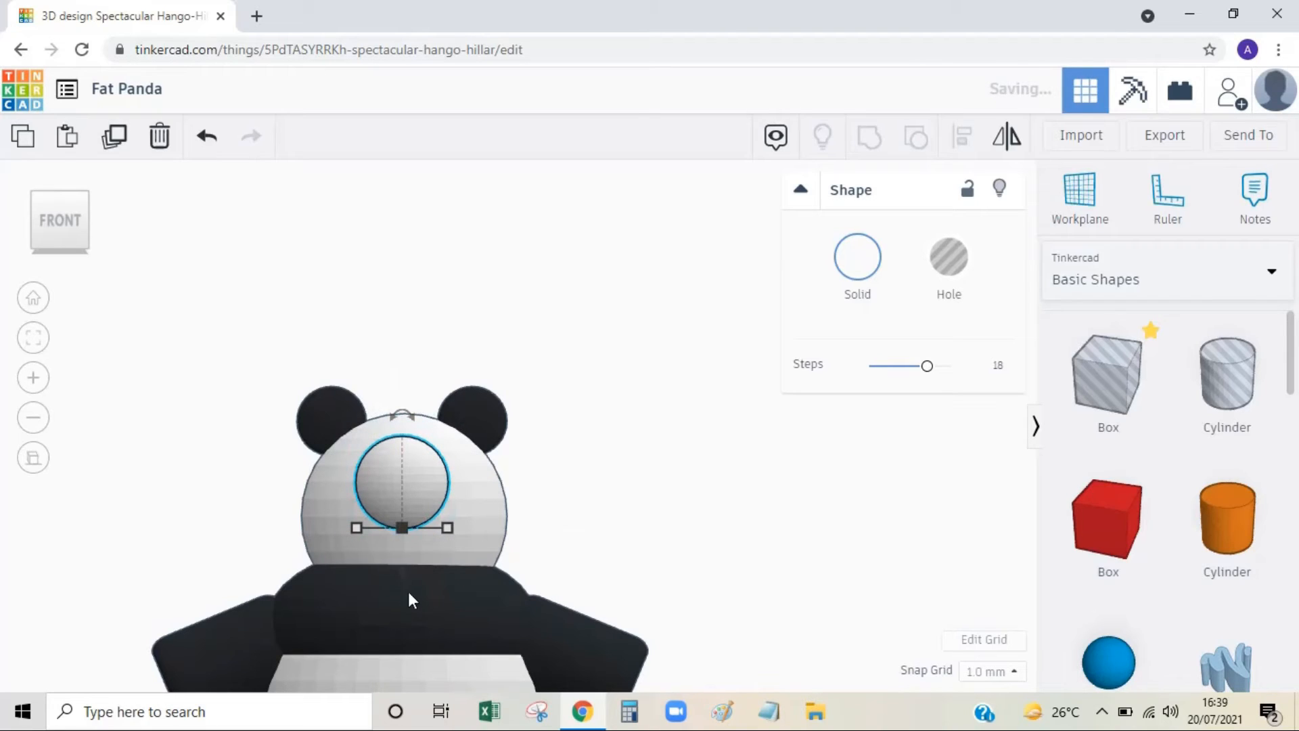
pyautogui.moveTo(403, 574); pyautogui.dragTo(396, 595)
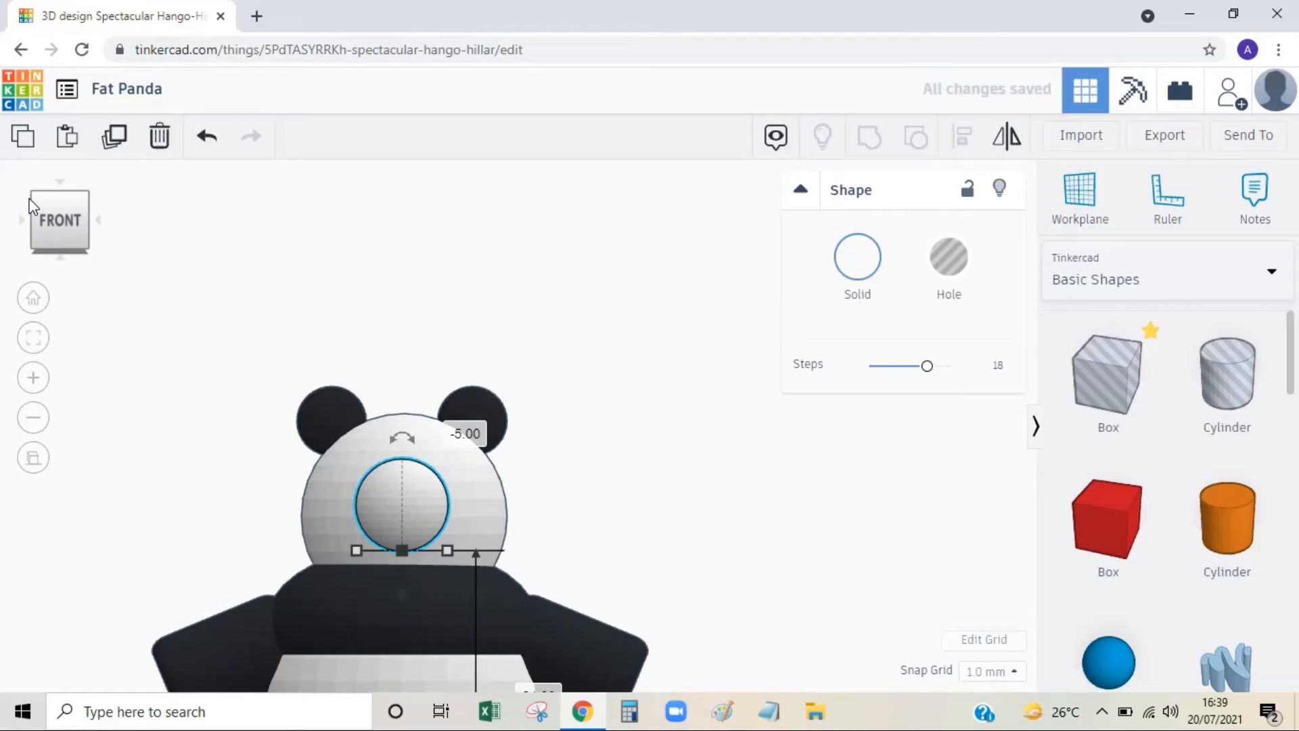
# Slide the small white sphere back into the front of the head so it protrudes as a snout
pyautogui.click(22, 220)
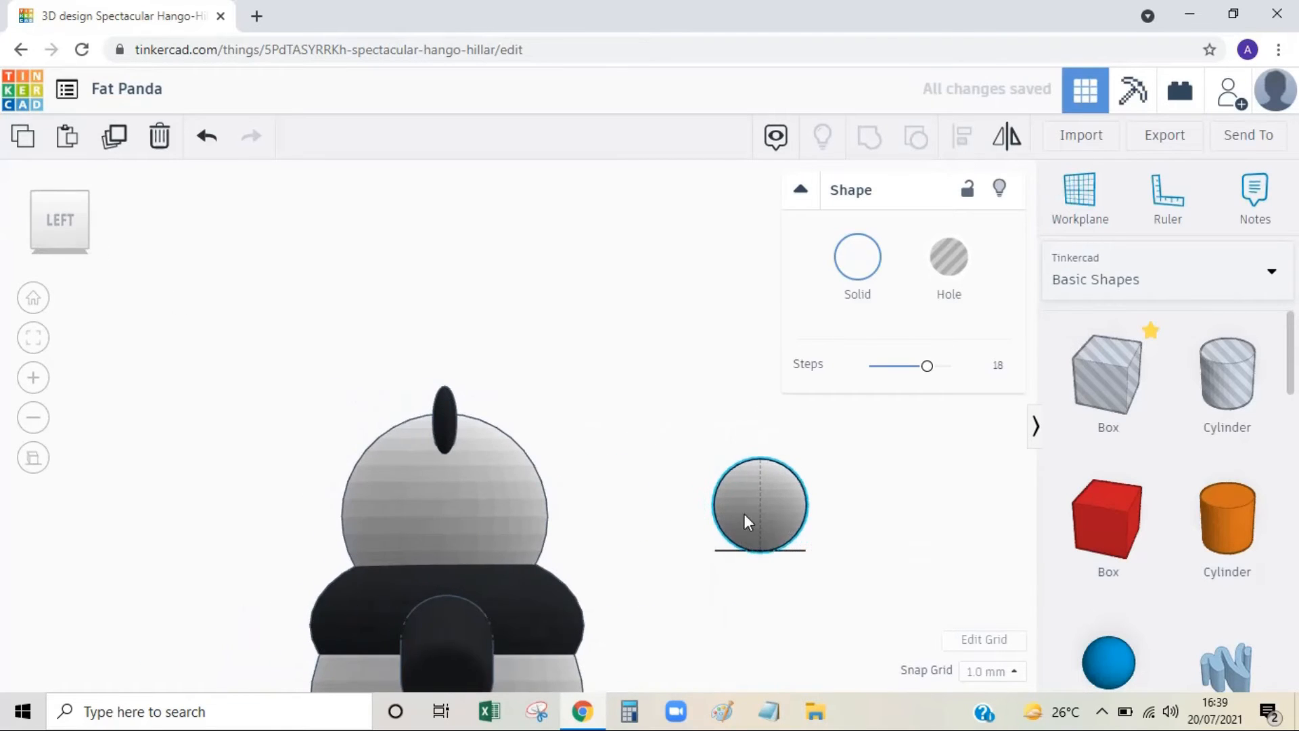
pyautogui.moveTo(744, 513); pyautogui.dragTo(554, 505)
pyautogui.click(652, 439)
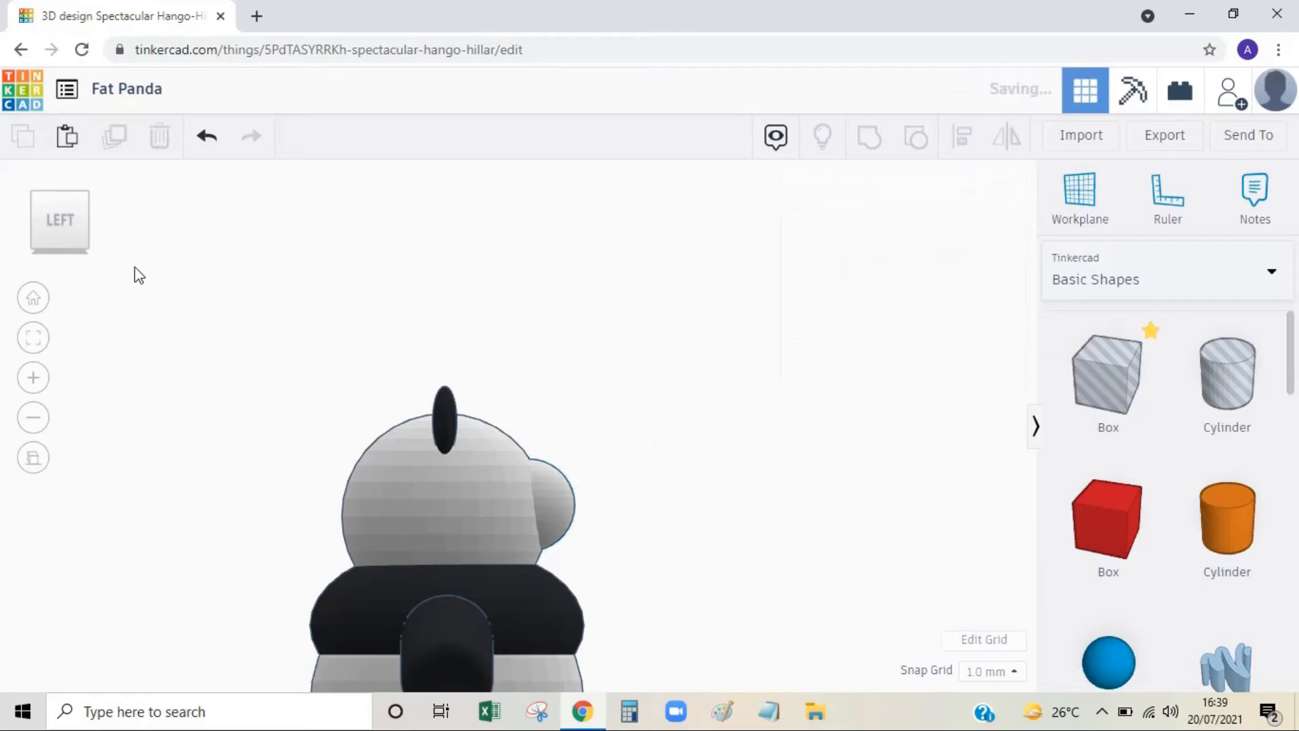
pyautogui.click(83, 201)
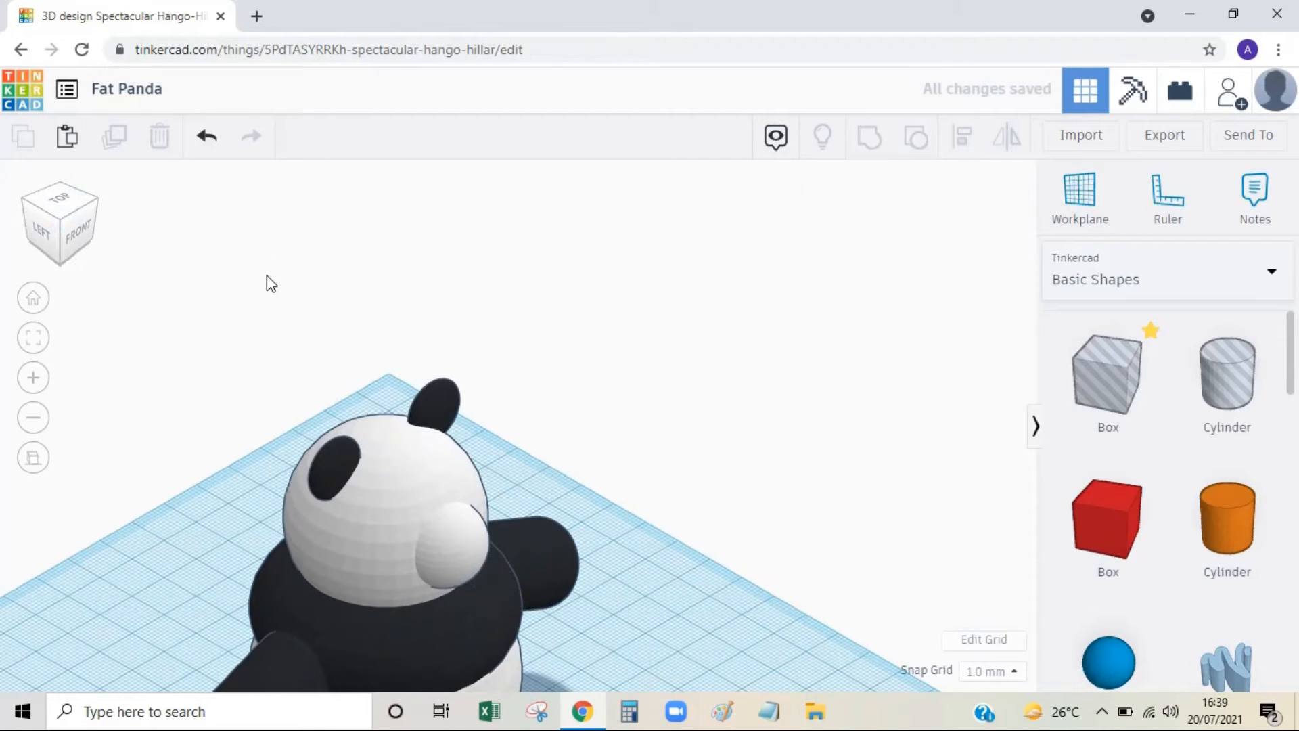
pyautogui.click(326, 475)
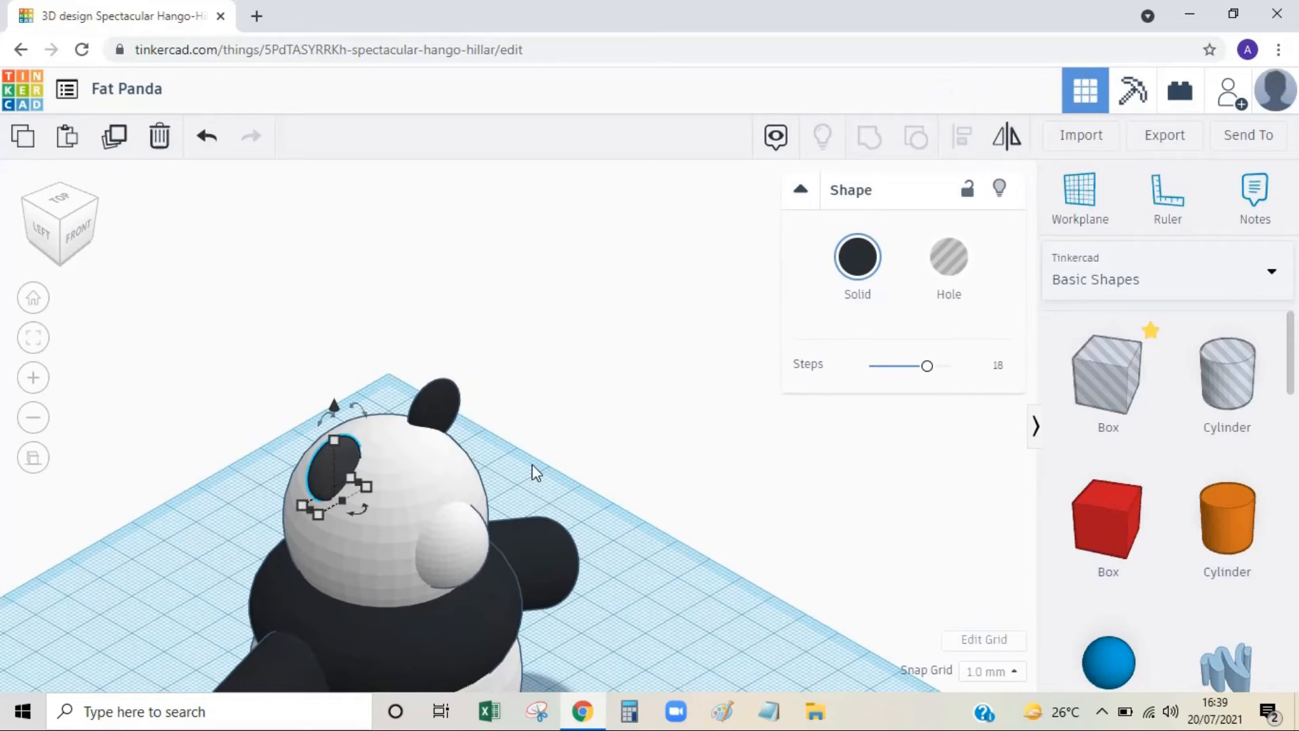
pyautogui.click(499, 522)
# Add a roof shape to the workplane in front of the panda and rotate it 180° so it is upside down
pyautogui.scroll(-5, 579, 505)
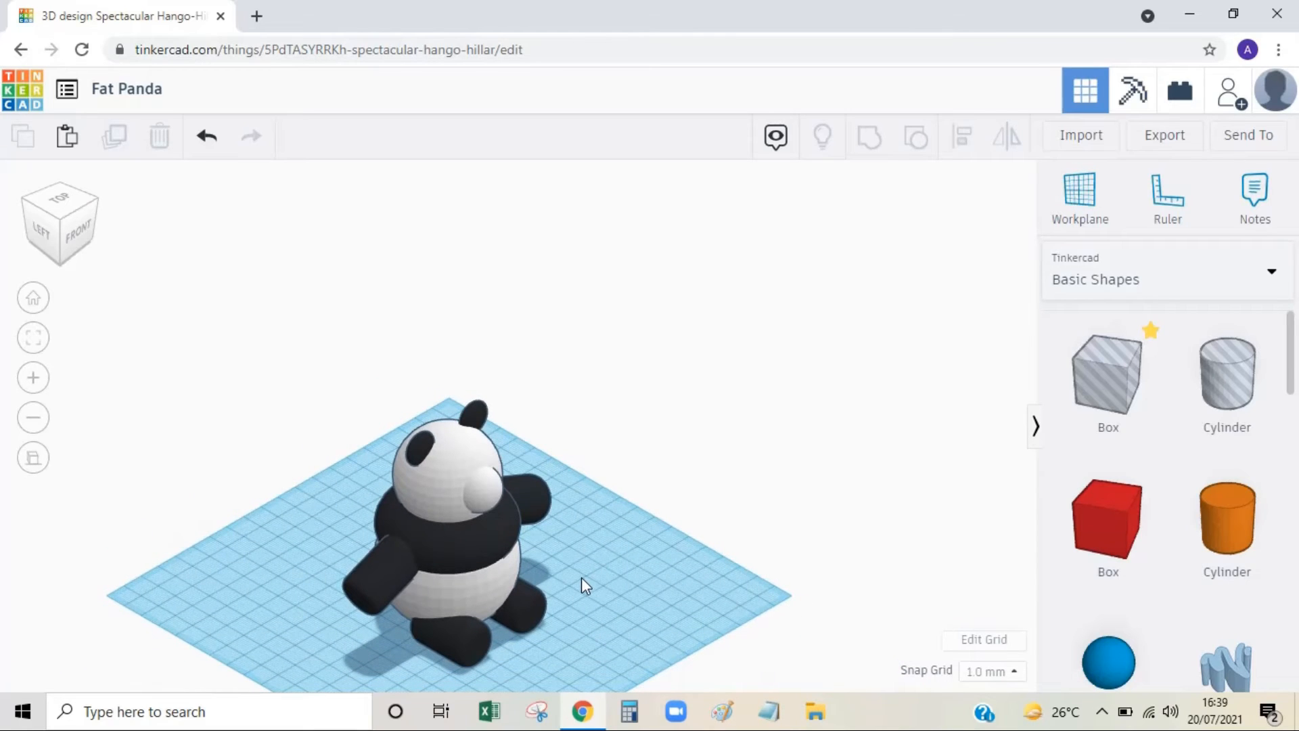
pyautogui.moveTo(582, 578); pyautogui.dragTo(591, 479, button='middle')
pyautogui.scroll(-4, 1134, 523)
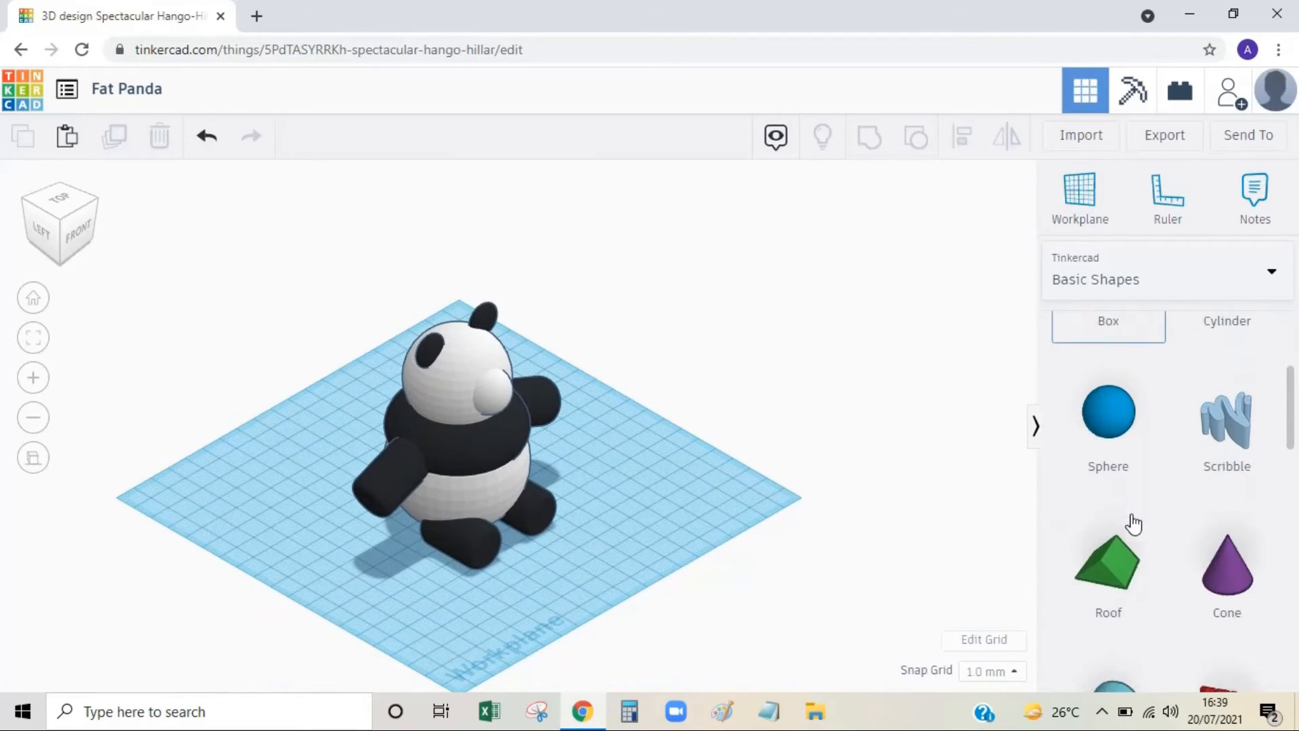
pyautogui.moveTo(1128, 529); pyautogui.dragTo(653, 484)
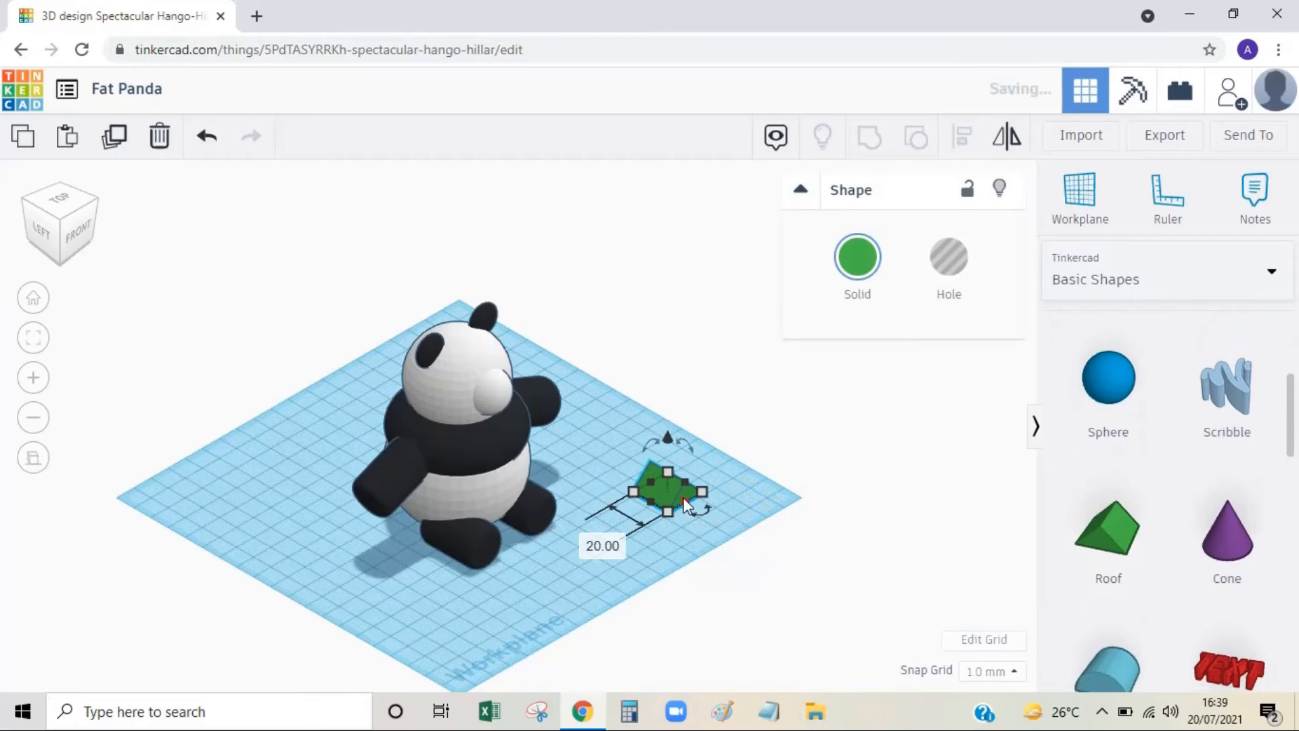
pyautogui.click(648, 443)
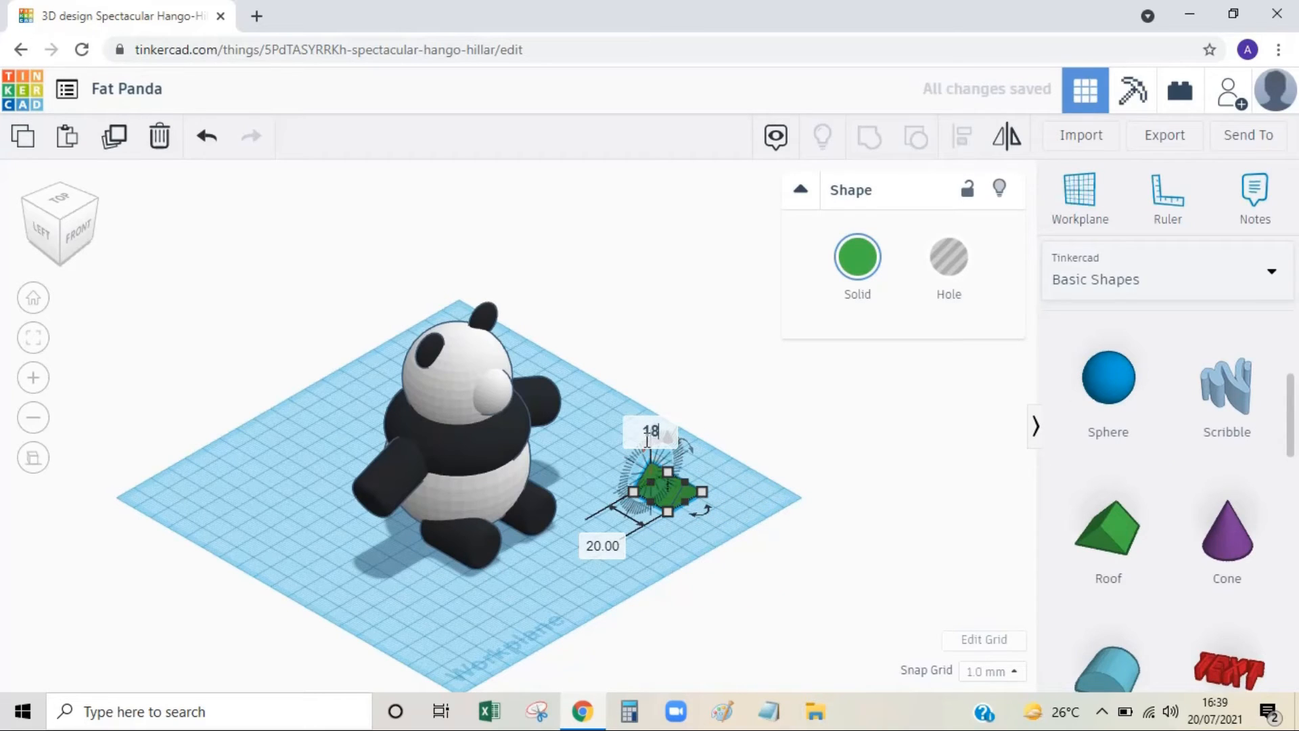
pyautogui.write('18')
pyautogui.press('Return')
pyautogui.click(688, 564)
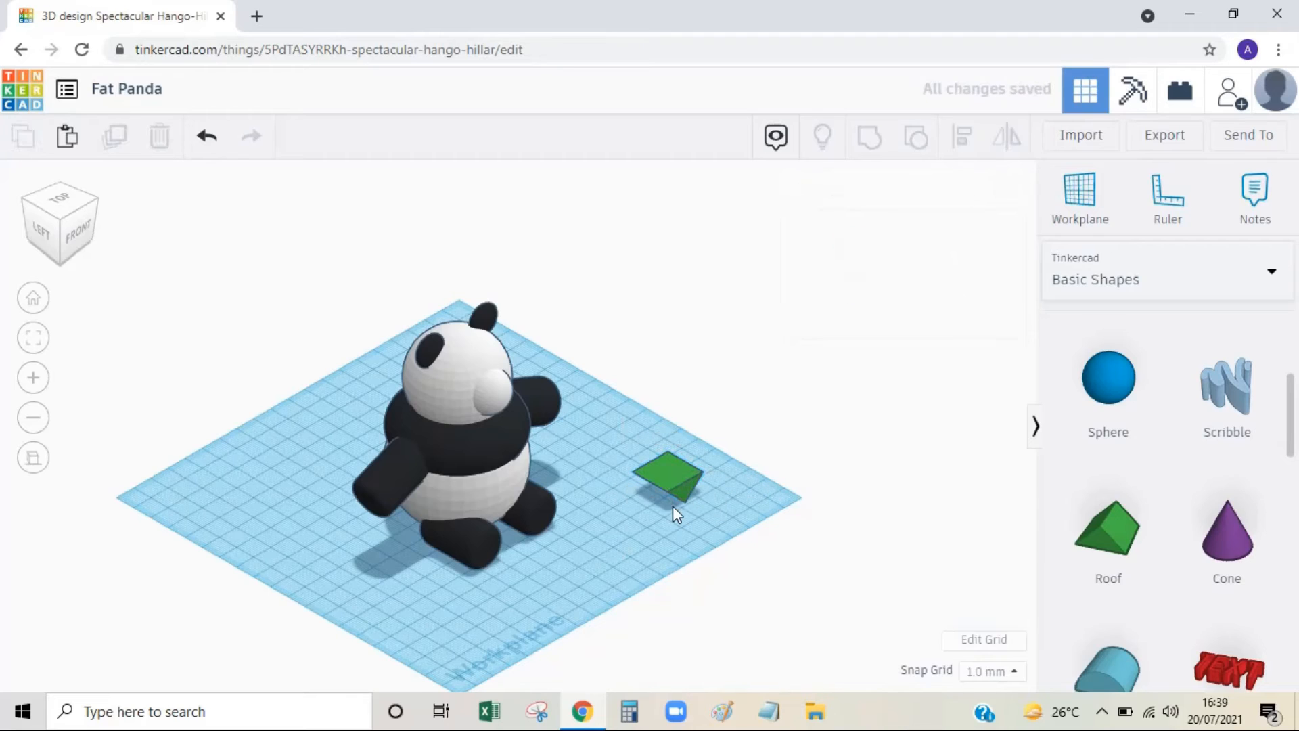
# Set the length and width of the upside-down green roof to 5 mm each
pyautogui.click(669, 503)
pyautogui.moveTo(664, 515)
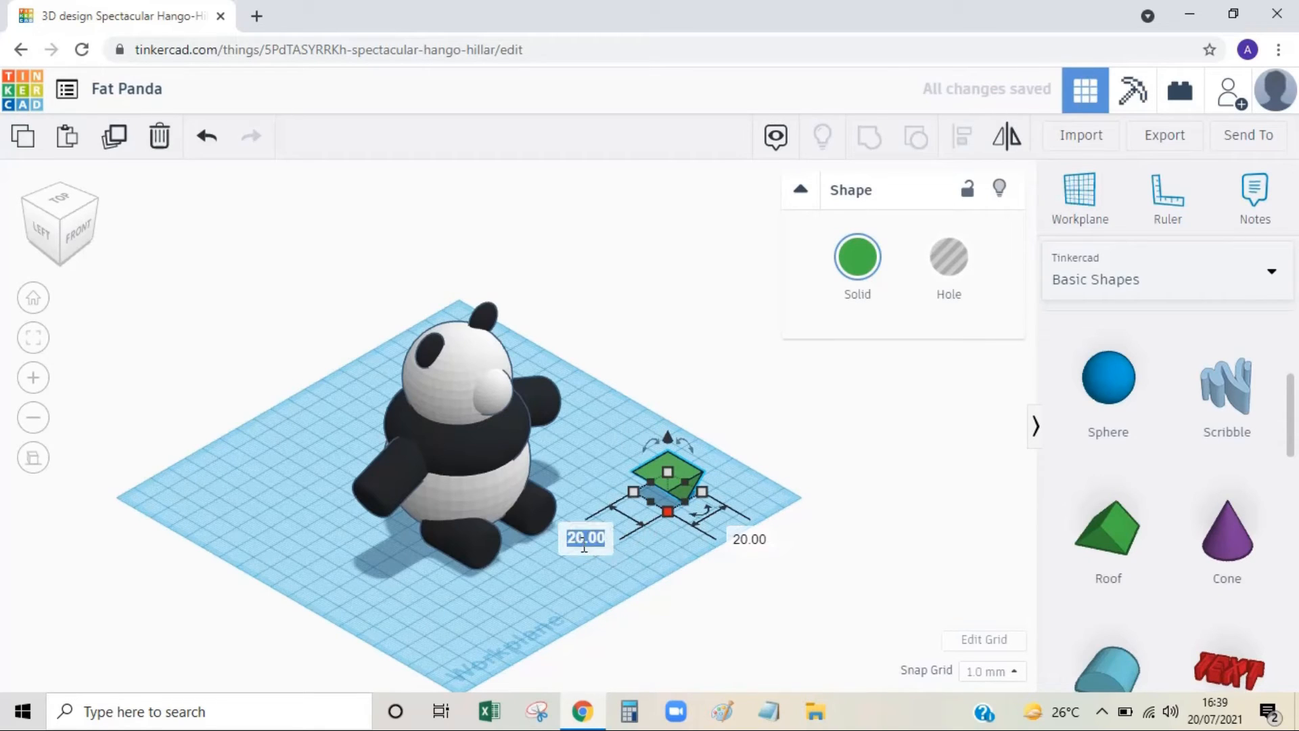
pyautogui.press('BackSpace')
pyautogui.write('5')
pyautogui.press('Return')
pyautogui.click(717, 519)
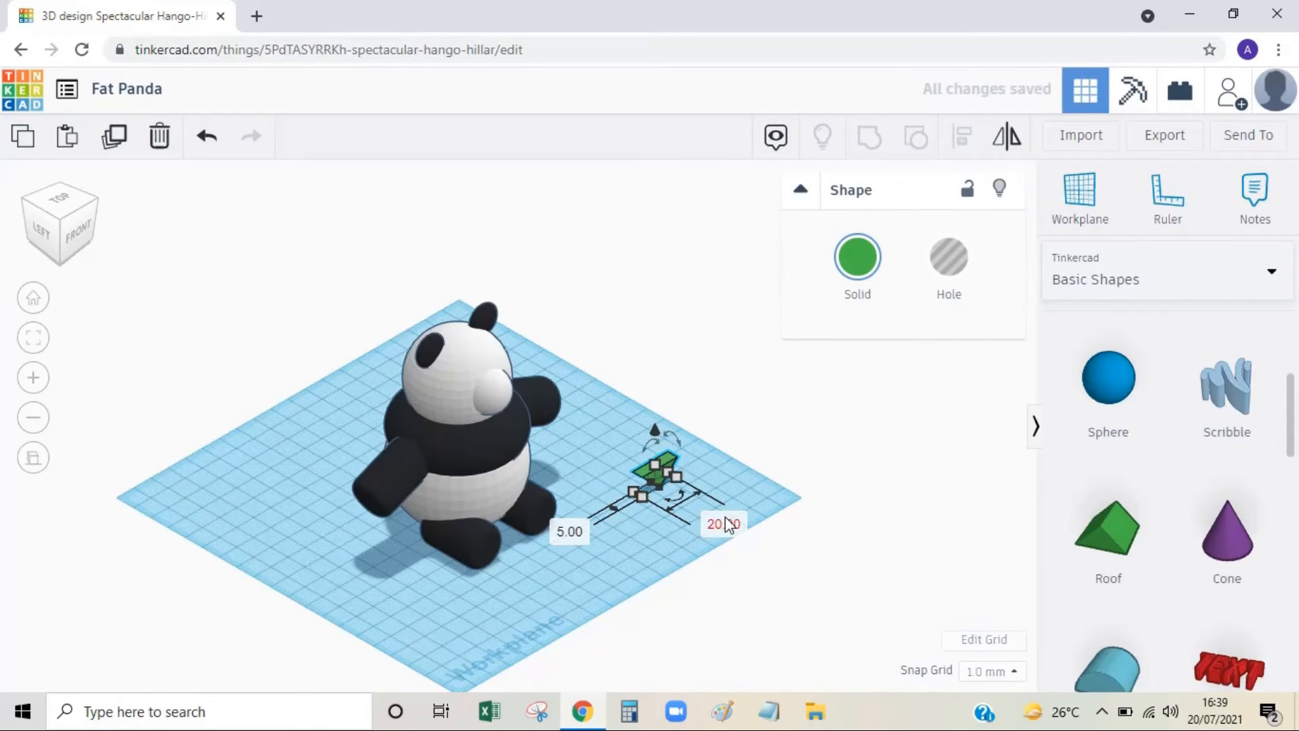
pyautogui.press('BackSpace')
pyautogui.write('5')
pyautogui.press('Return')
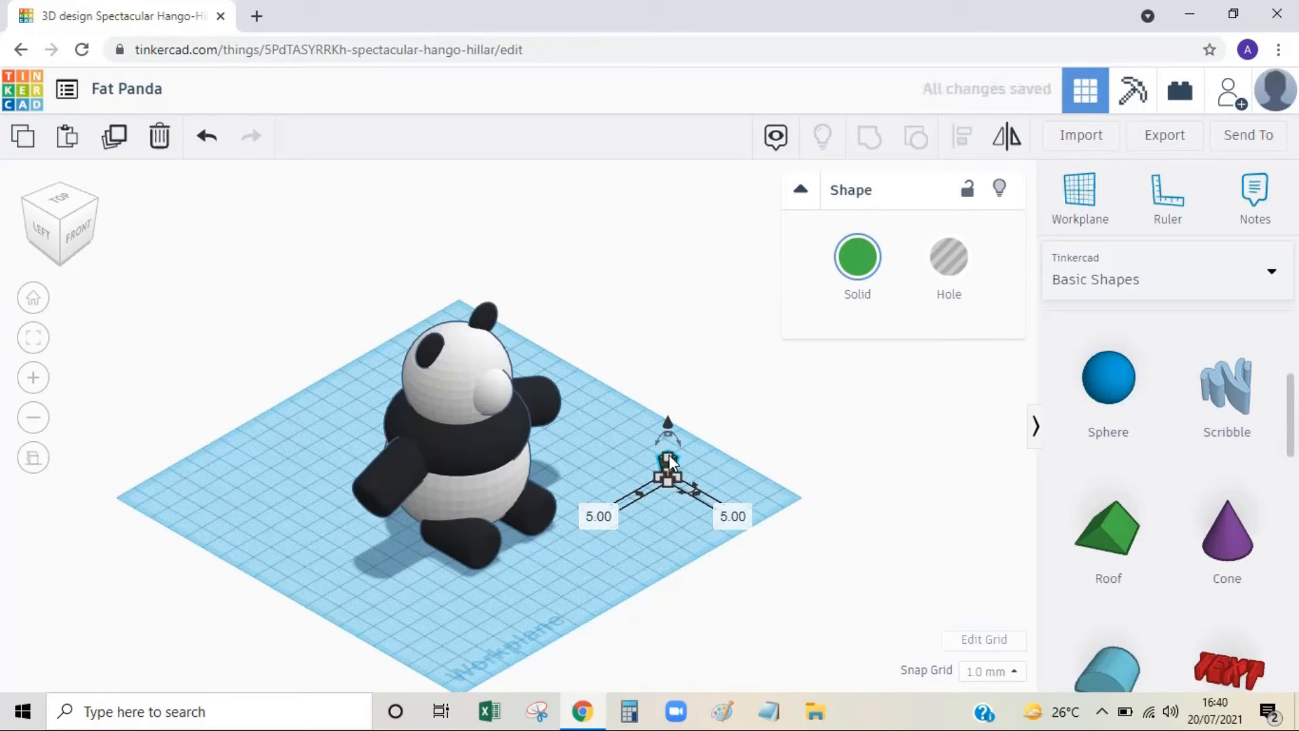
# Set the height of the upside-down green roof to 5 mm
pyautogui.moveTo(668, 453)
pyautogui.click(763, 468)
pyautogui.write('5')
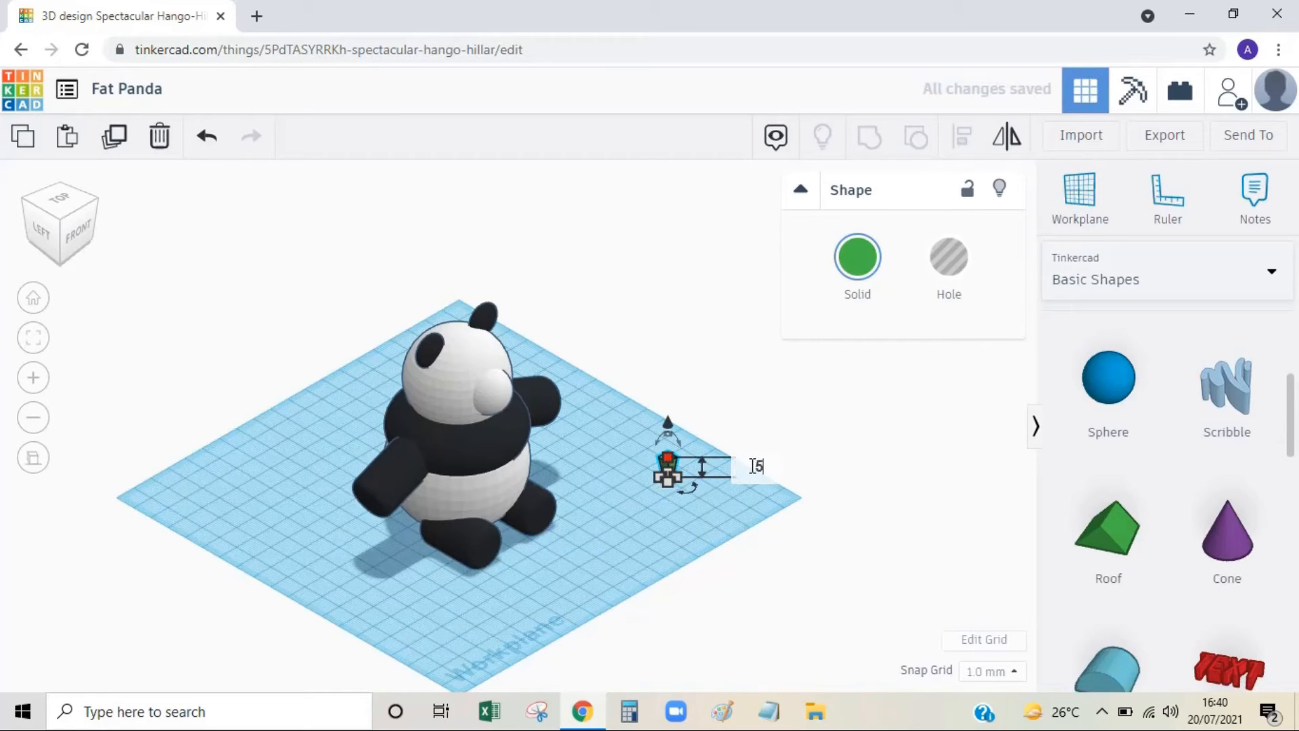
pyautogui.press('Return')
pyautogui.click(705, 467)
# Change the small upside-down roof's solid colour to black
pyautogui.scroll(3, 706, 458)
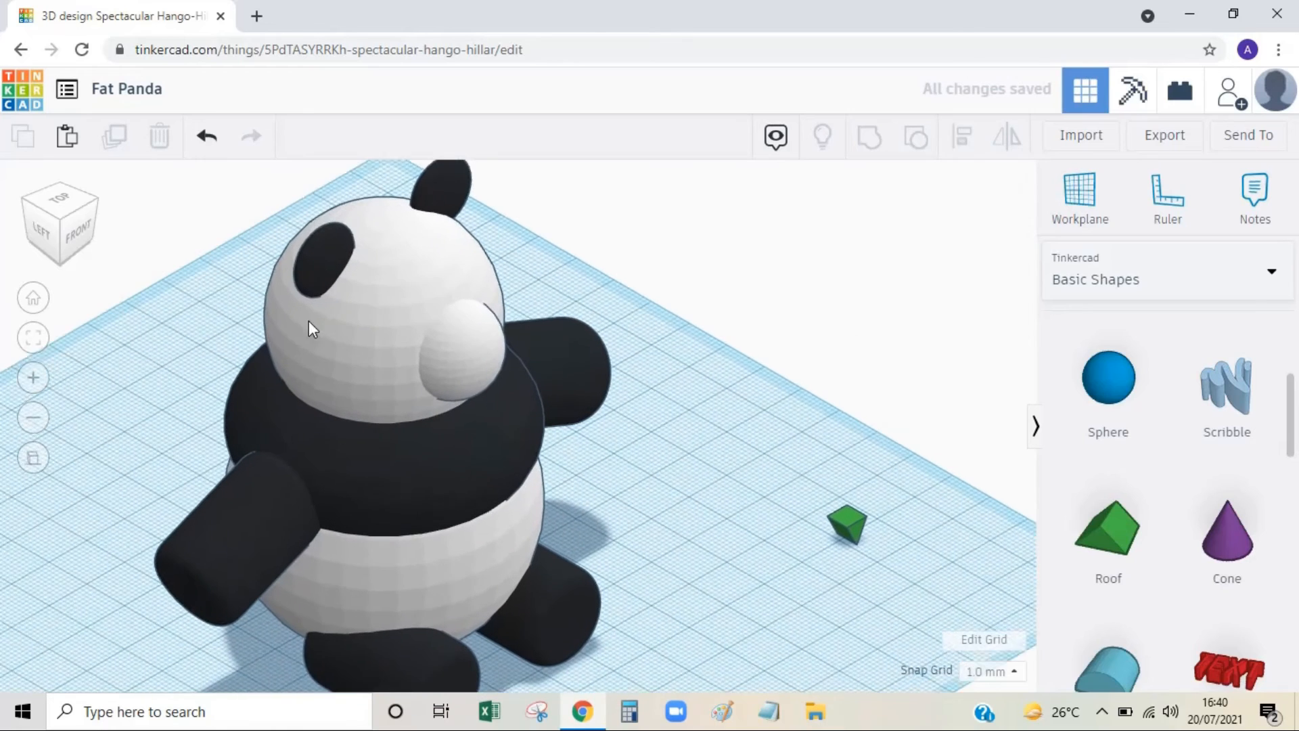
pyautogui.click(79, 229)
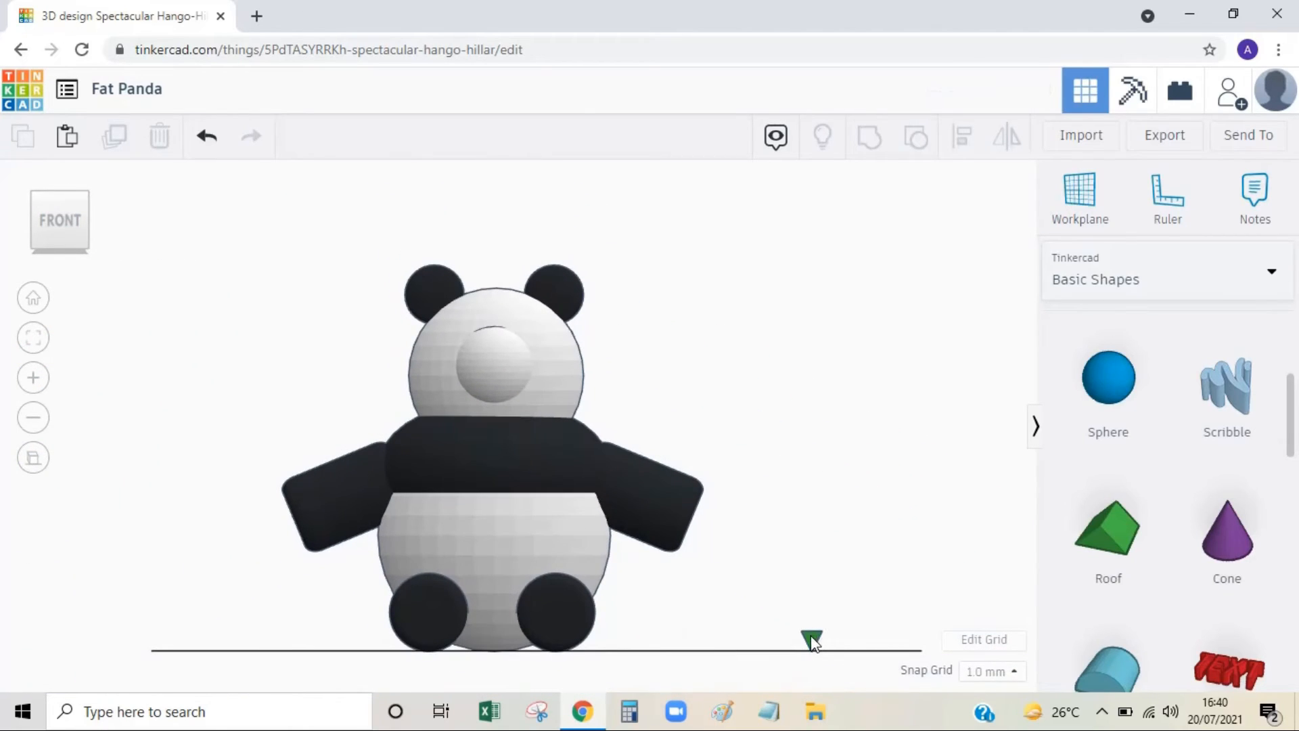
pyautogui.click(812, 639)
pyautogui.click(857, 264)
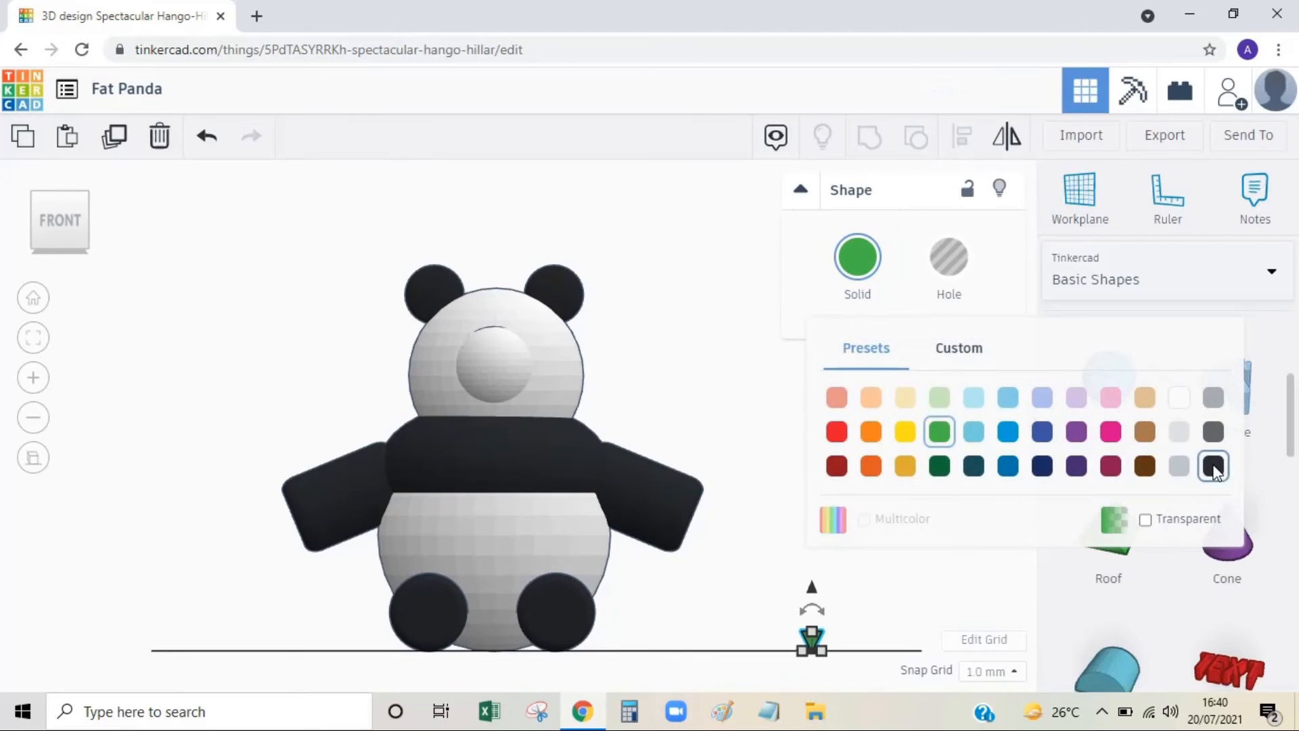
pyautogui.click(1213, 466)
pyautogui.click(810, 653)
pyautogui.click(811, 630)
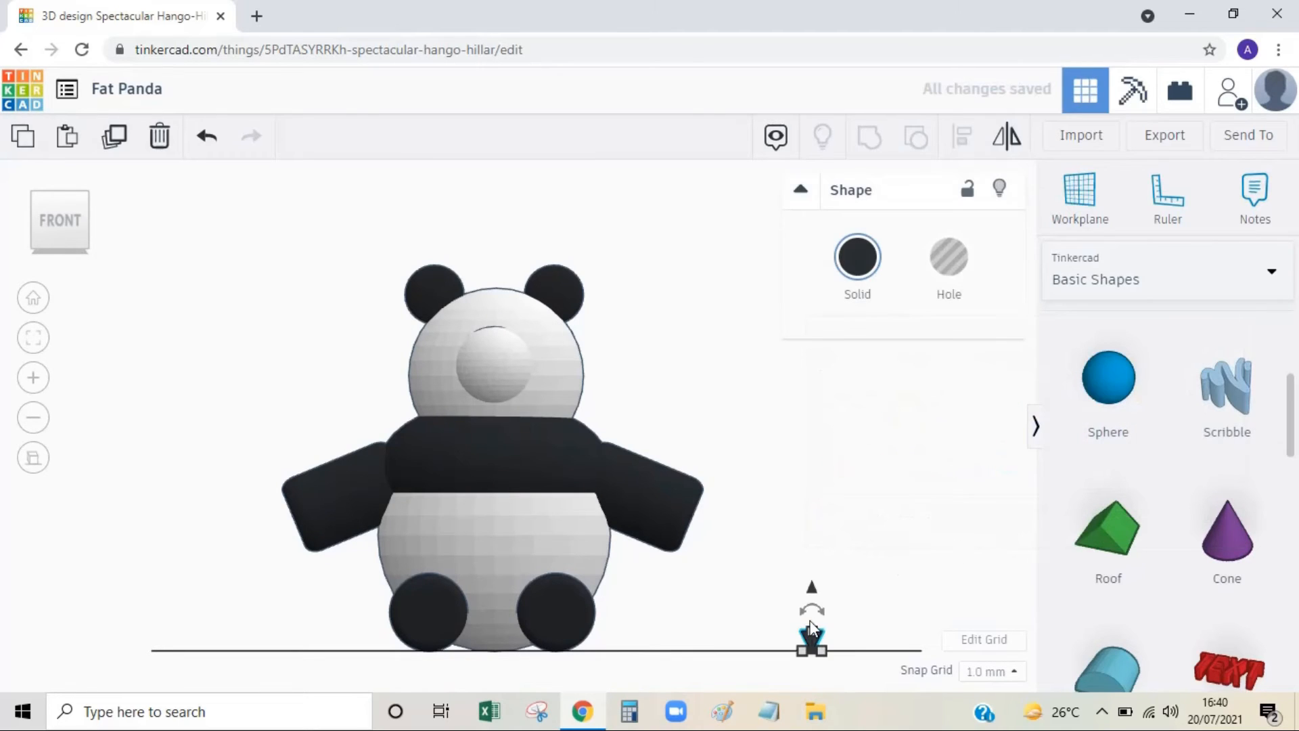
# Raise the small black roof 77 mm above the workplane
pyautogui.moveTo(813, 590); pyautogui.dragTo(814, 295)
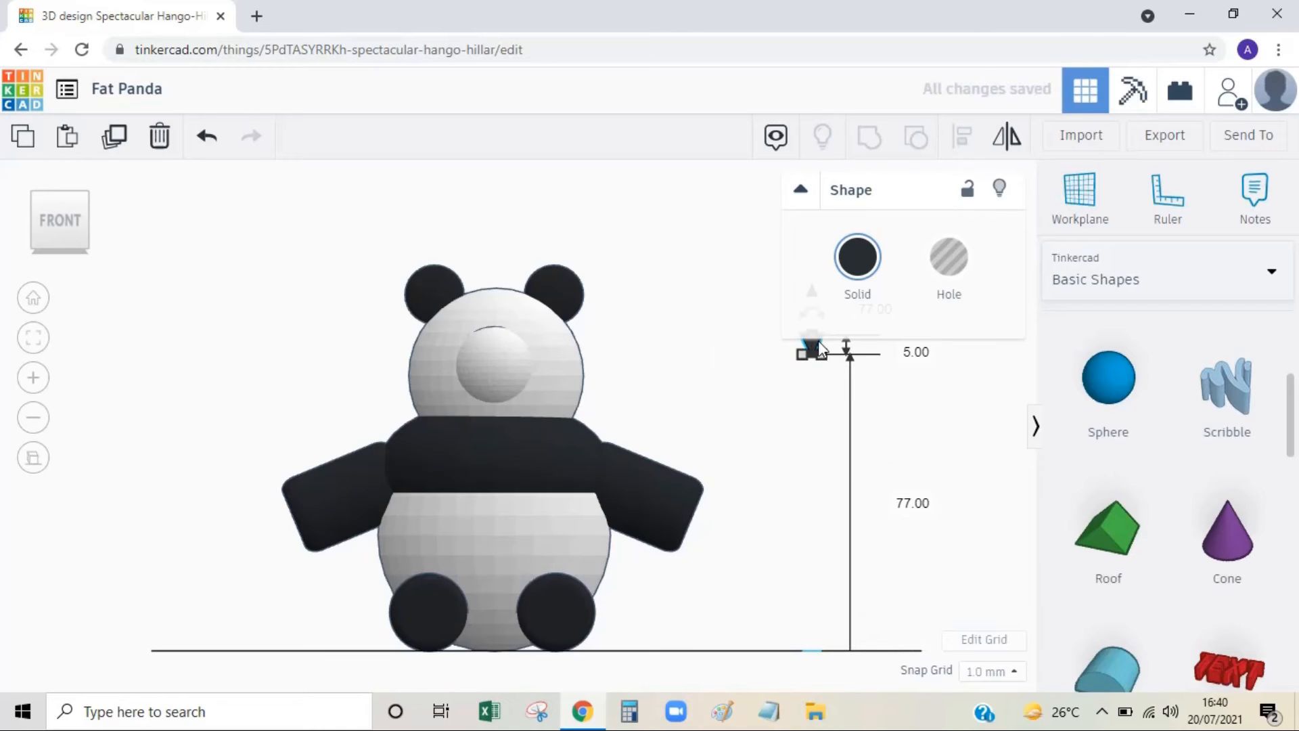
pyautogui.click(23, 224)
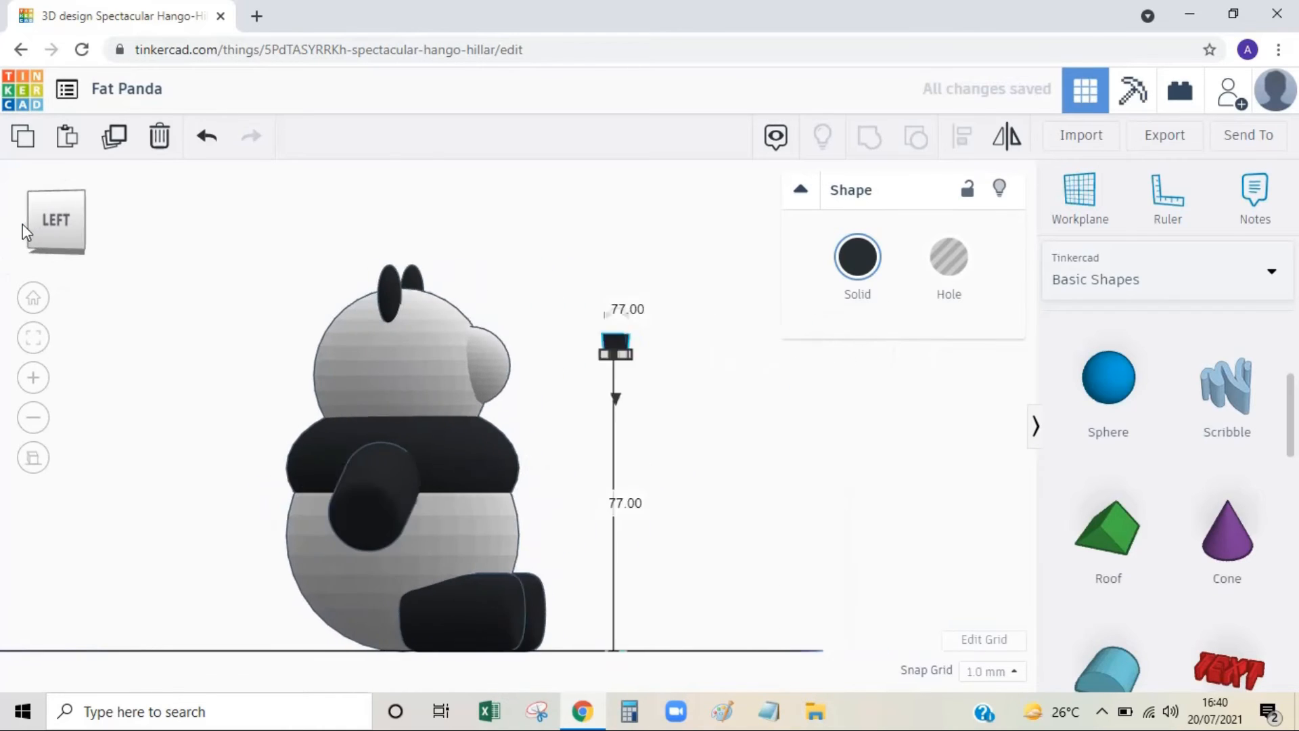
pyautogui.click(567, 360)
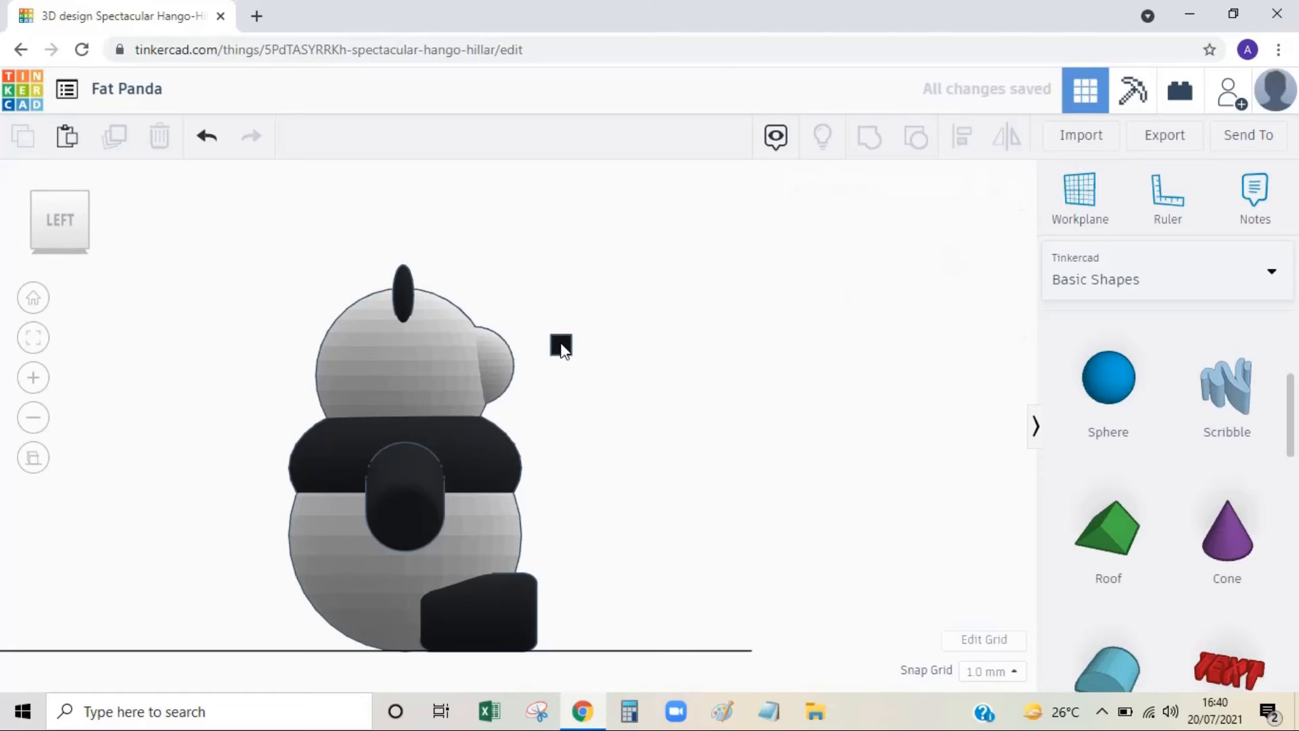
# Lower the small black roof to the upper half of the snout and slide it back until it sits at the snout's tip
pyautogui.click(560, 347)
pyautogui.moveTo(553, 295); pyautogui.dragTo(554, 307)
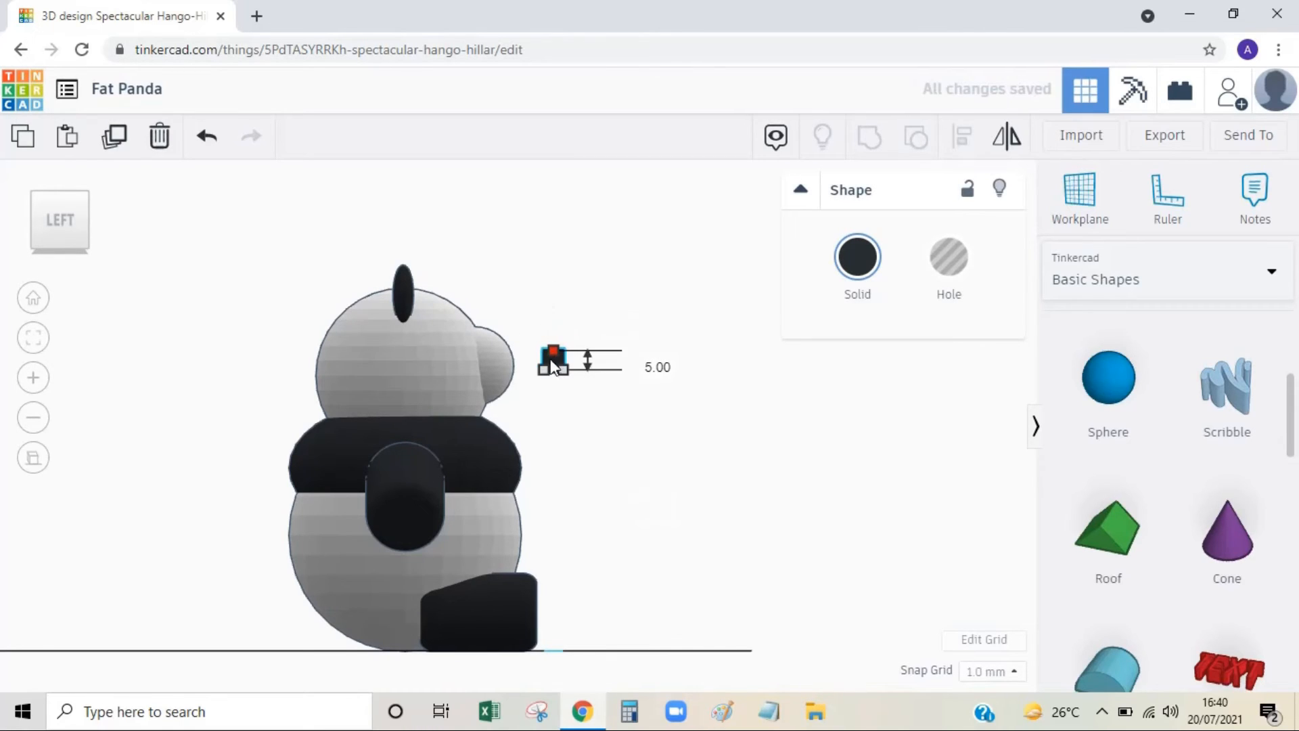
pyautogui.hotkey('ctrl', 'z')
pyautogui.scroll(3, 562, 376)
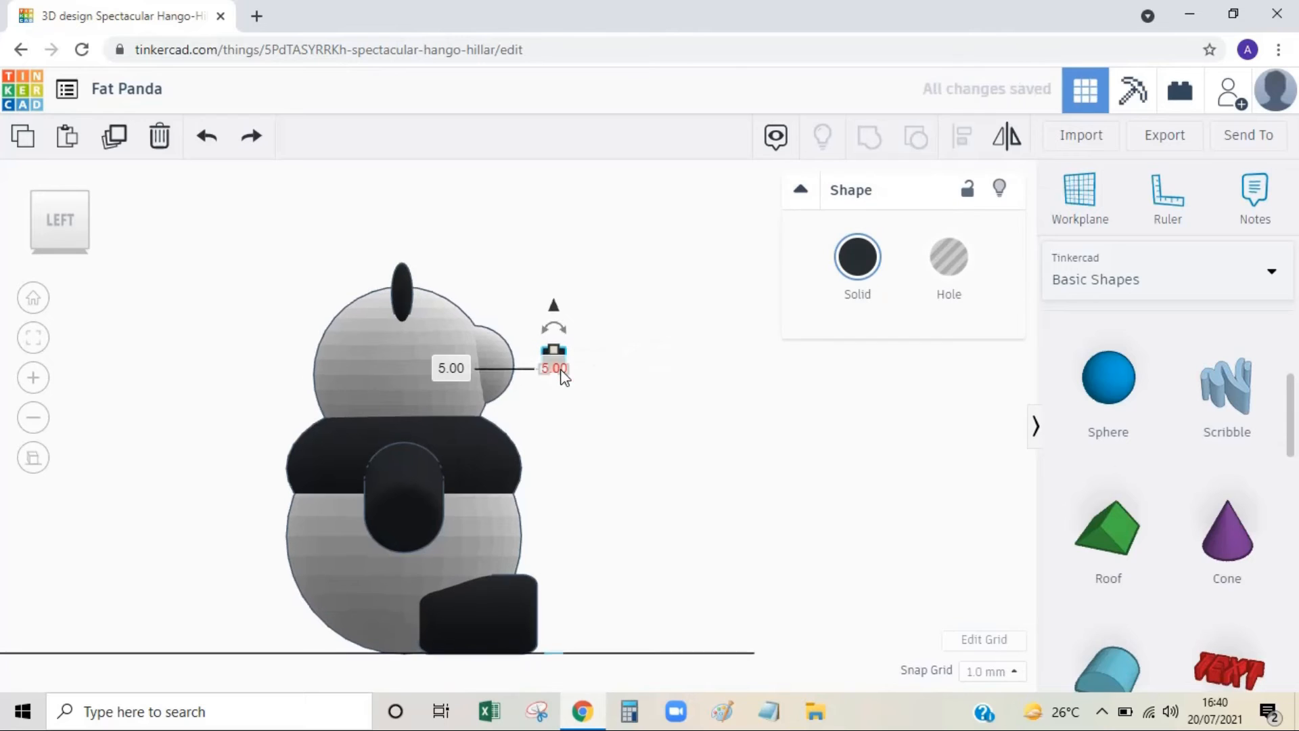
pyautogui.click(623, 438)
pyautogui.moveTo(546, 338); pyautogui.dragTo(498, 335)
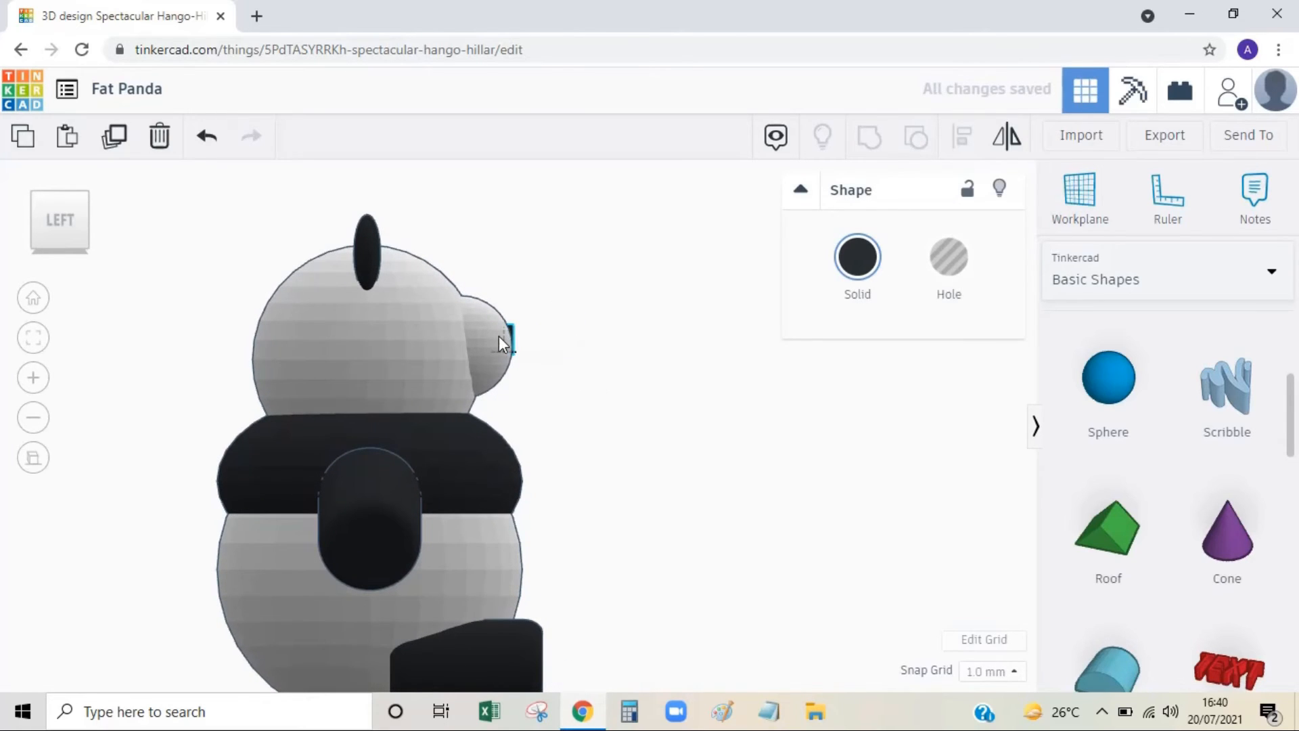
# Move the small black roof sideways onto the centre of the snout as the nose
pyautogui.click(99, 219)
pyautogui.click(901, 358)
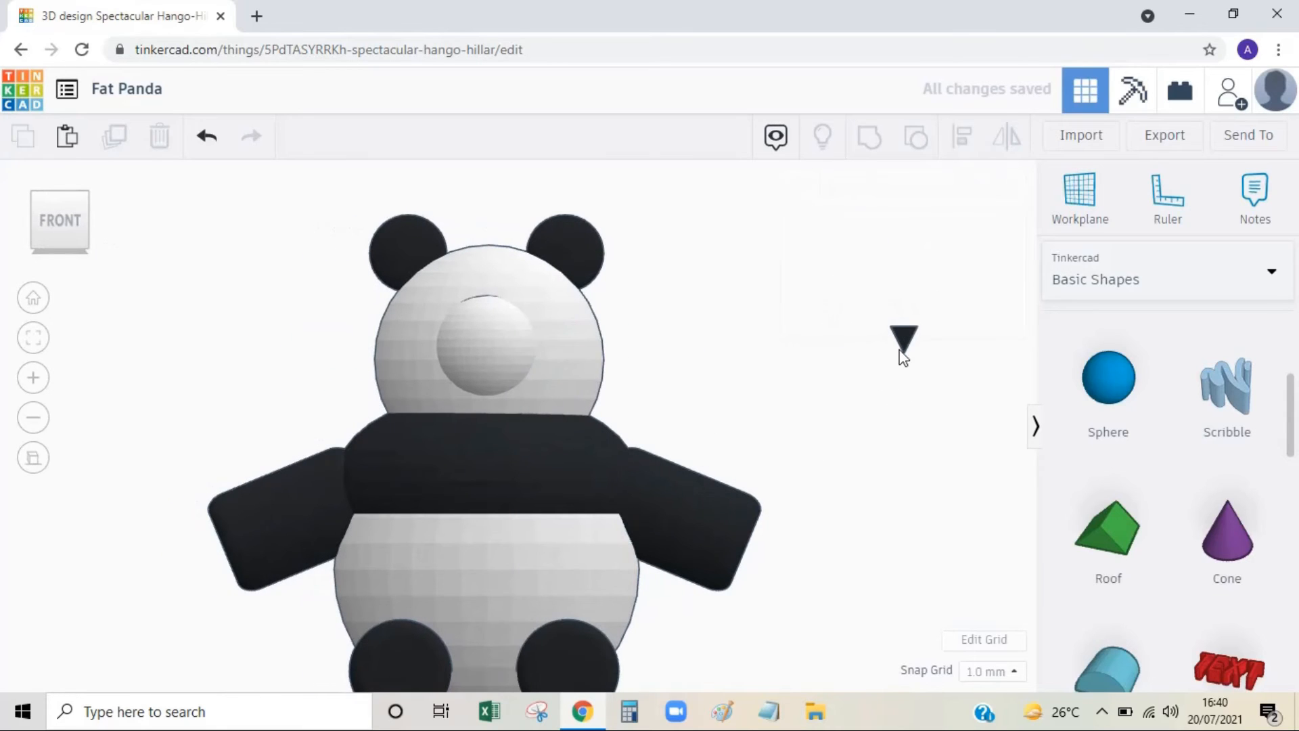
pyautogui.moveTo(908, 338); pyautogui.dragTo(490, 318)
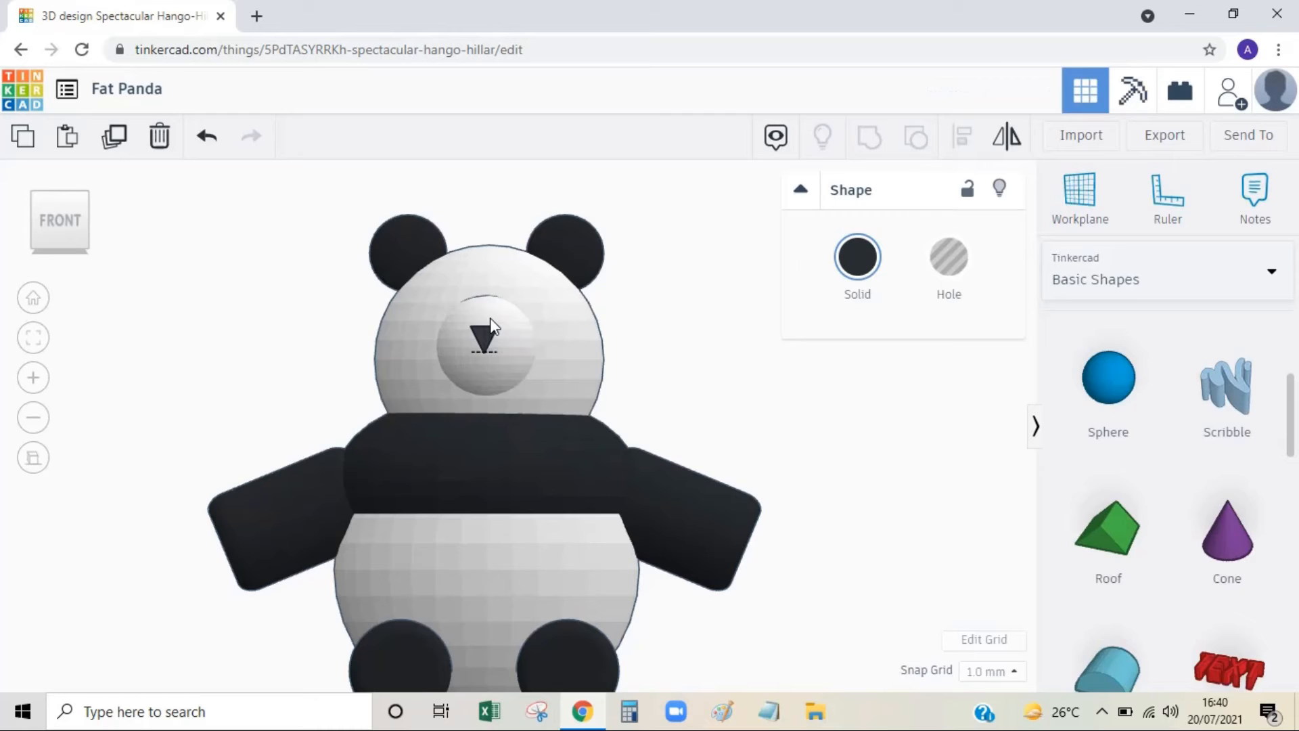
pyautogui.click(295, 306)
# Duplicate the white snout sphere and move the copy out beside the panda's head
pyautogui.click(33, 191)
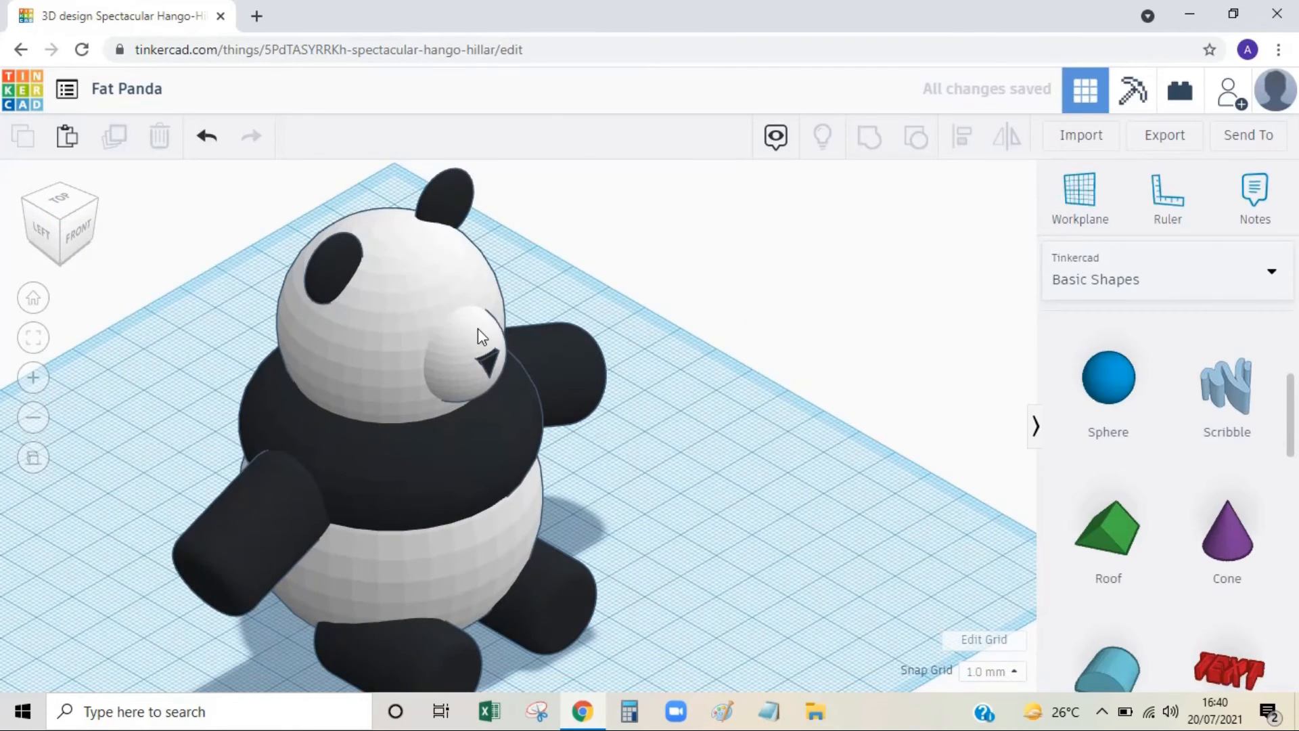
pyautogui.click(457, 357)
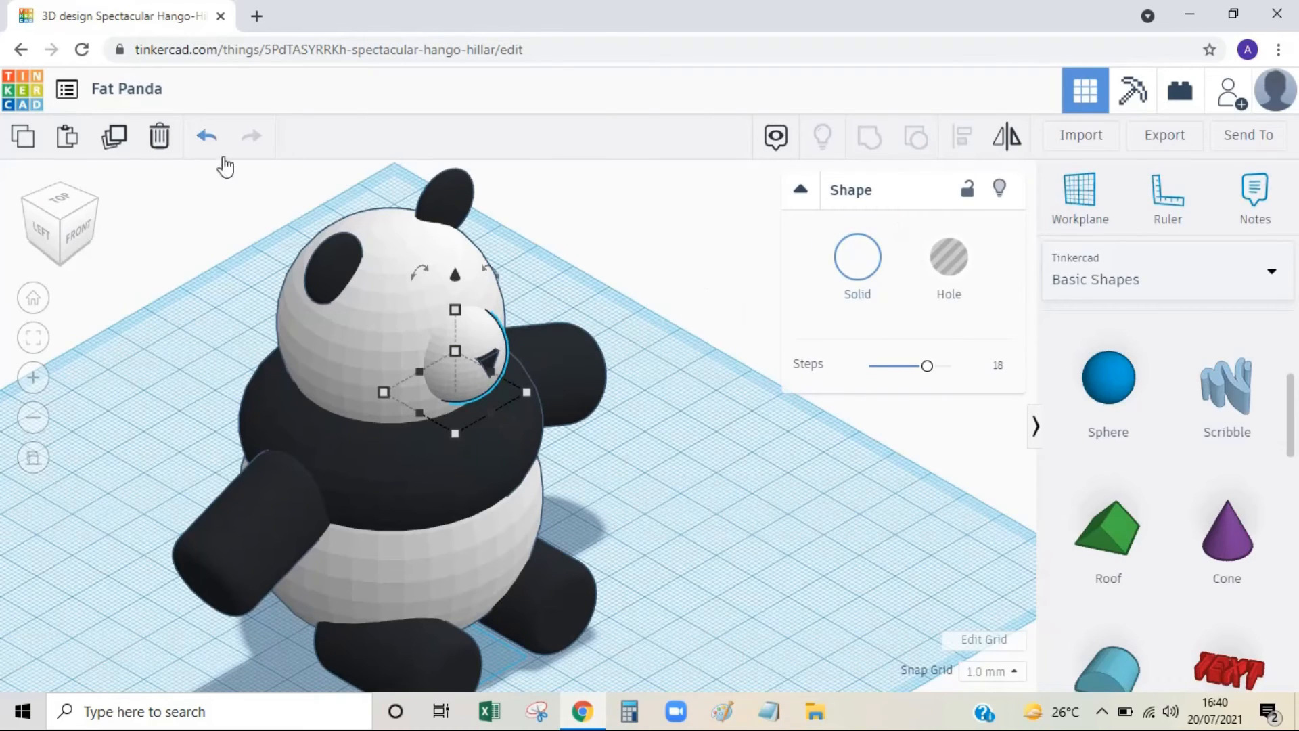
pyautogui.click(115, 137)
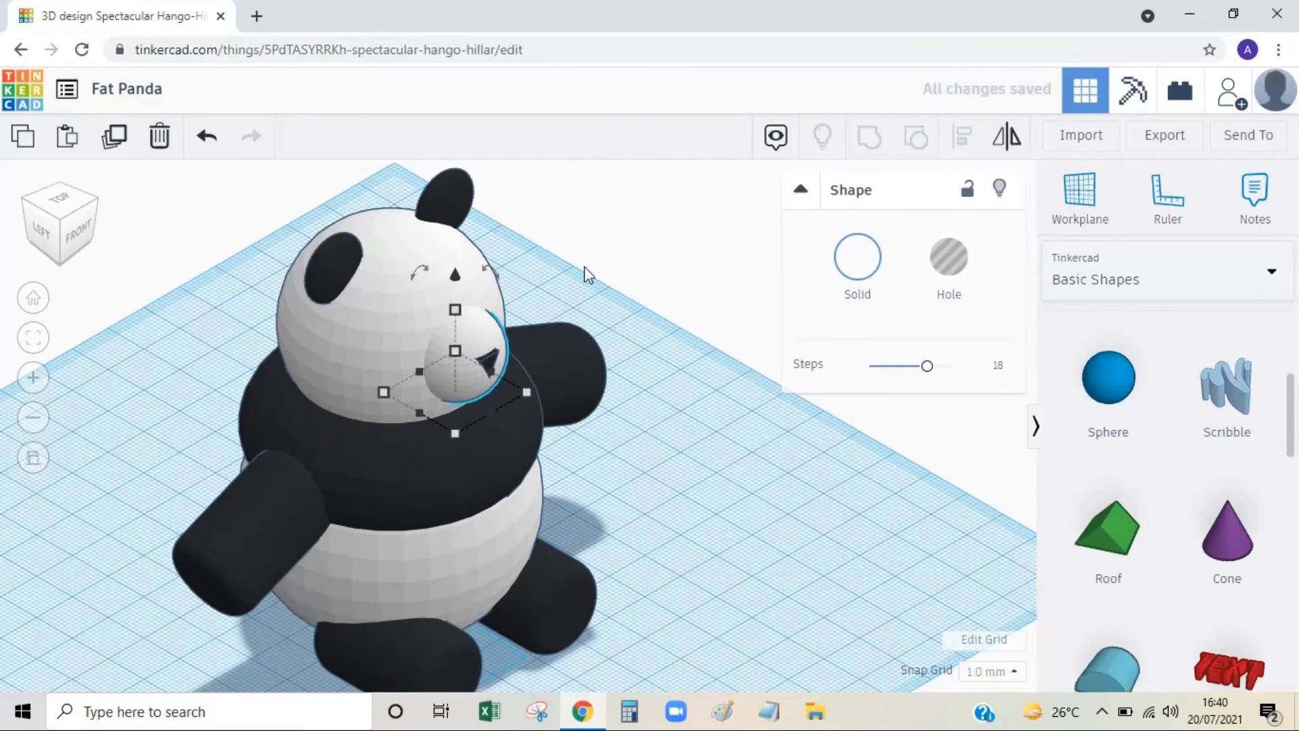
pyautogui.click(474, 350)
pyautogui.moveTo(473, 351); pyautogui.dragTo(196, 407)
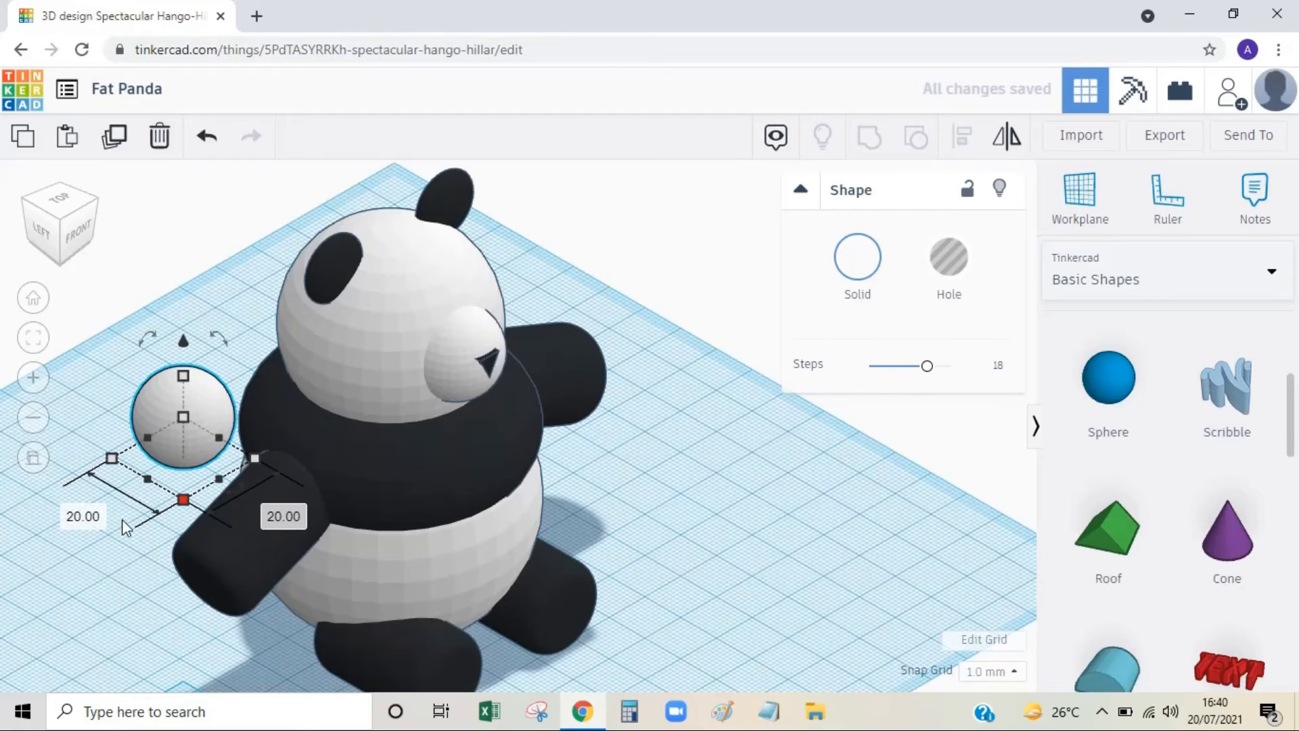
# Set the copied white sphere's front-to-back depth and sideways width to 5 mm each
pyautogui.write('5')
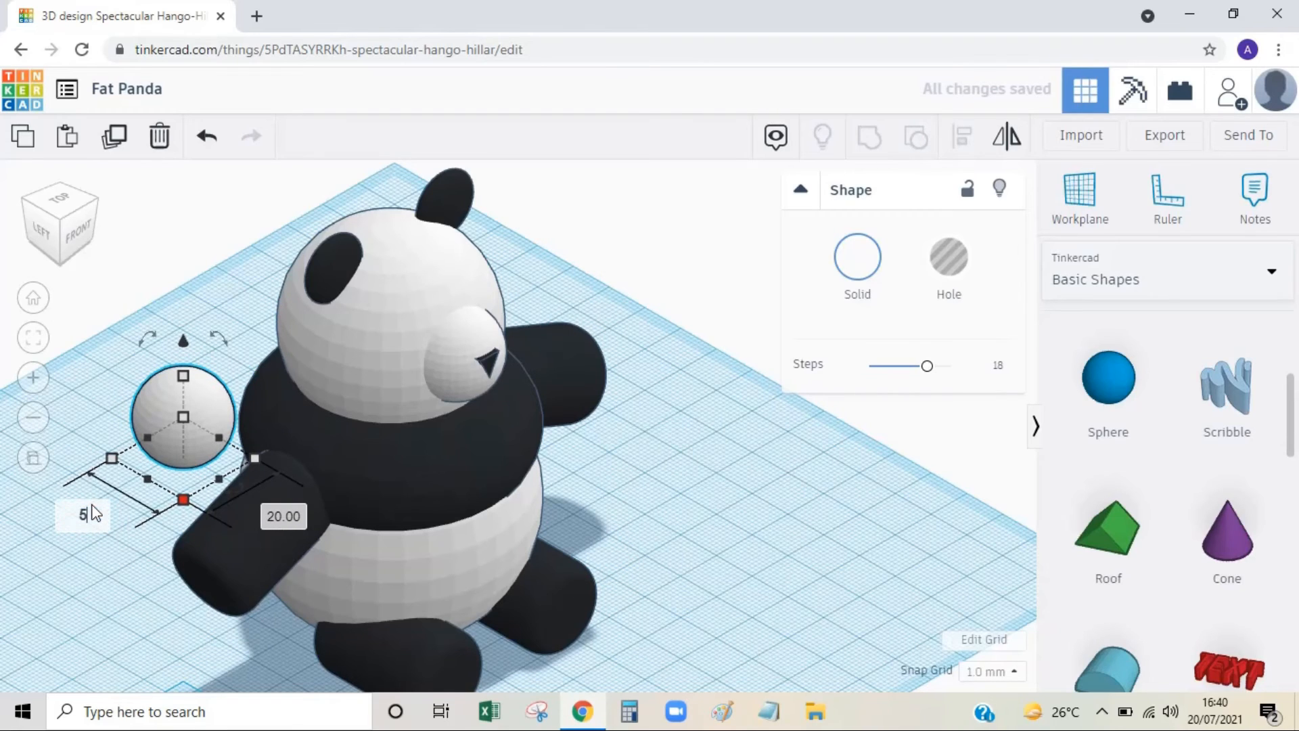
pyautogui.press('Return')
pyautogui.click(224, 487)
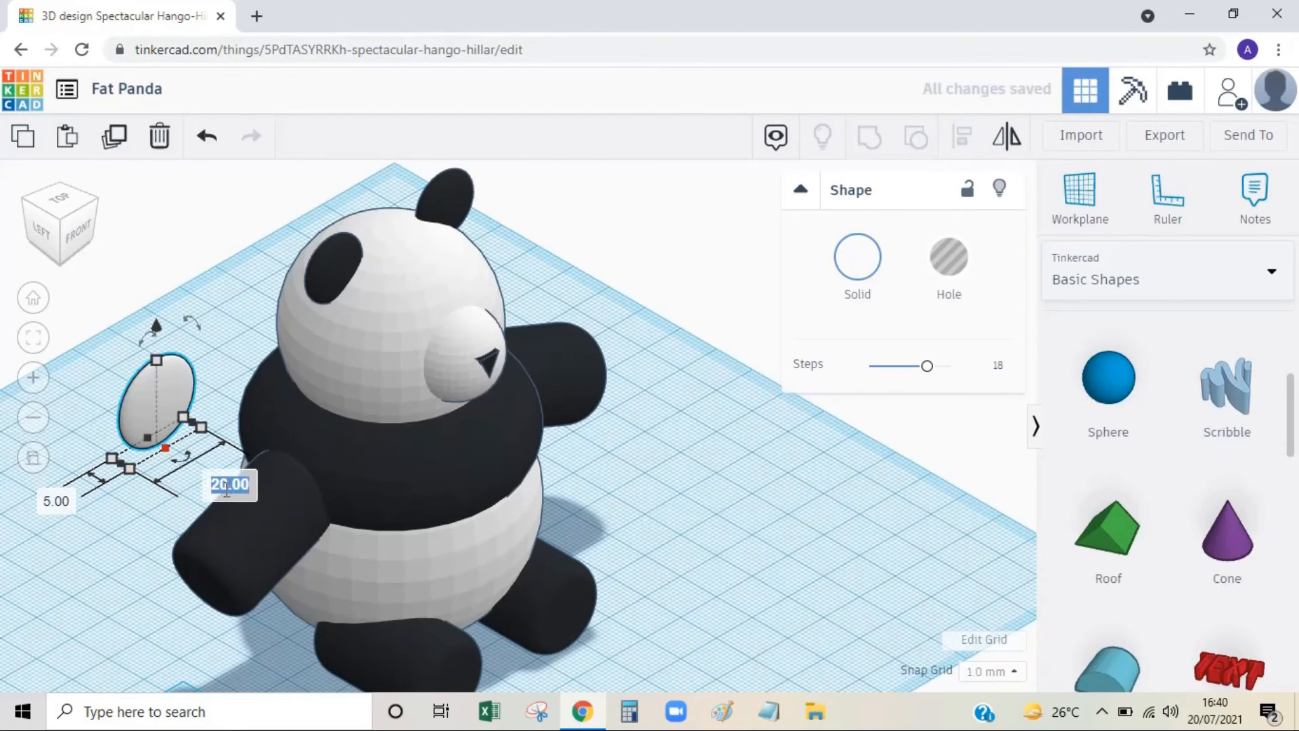
pyautogui.write('5')
pyautogui.press('Return')
# Set the height of the copied white sphere to 10 mm
pyautogui.moveTo(183, 347)
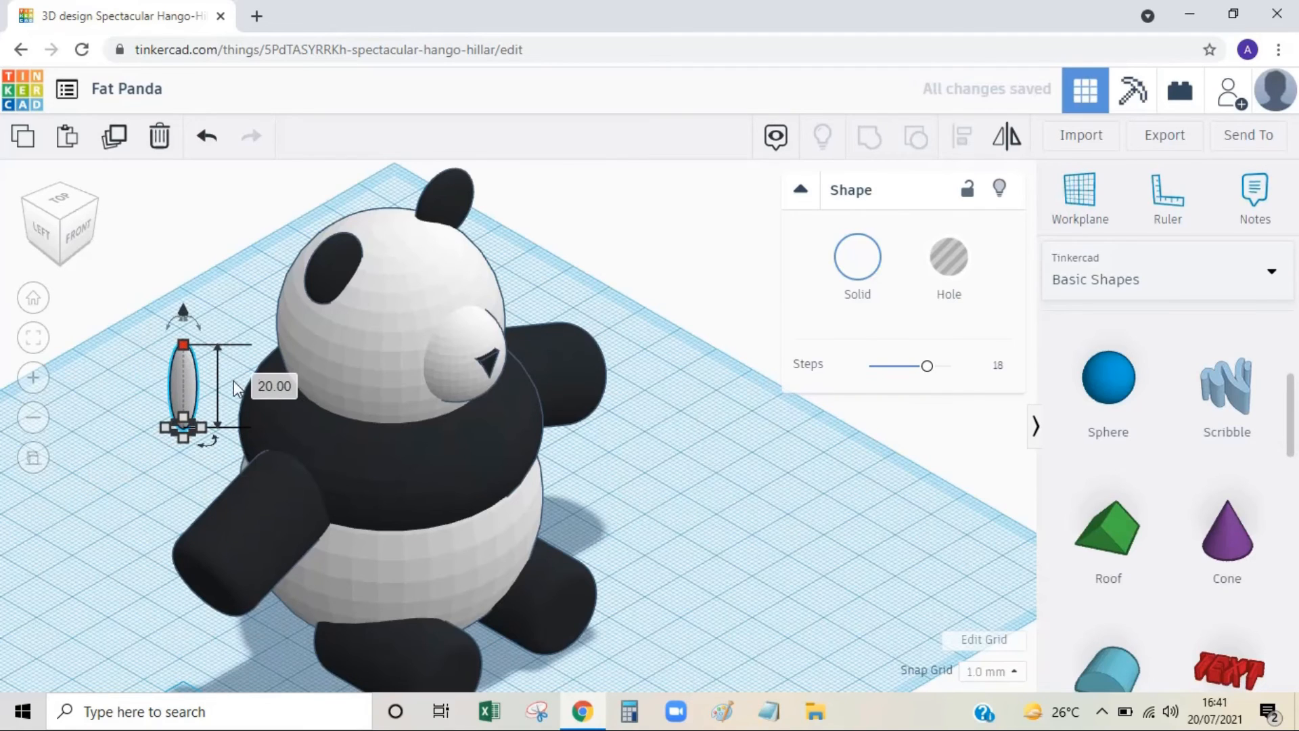
pyautogui.click(276, 386)
pyautogui.write('10')
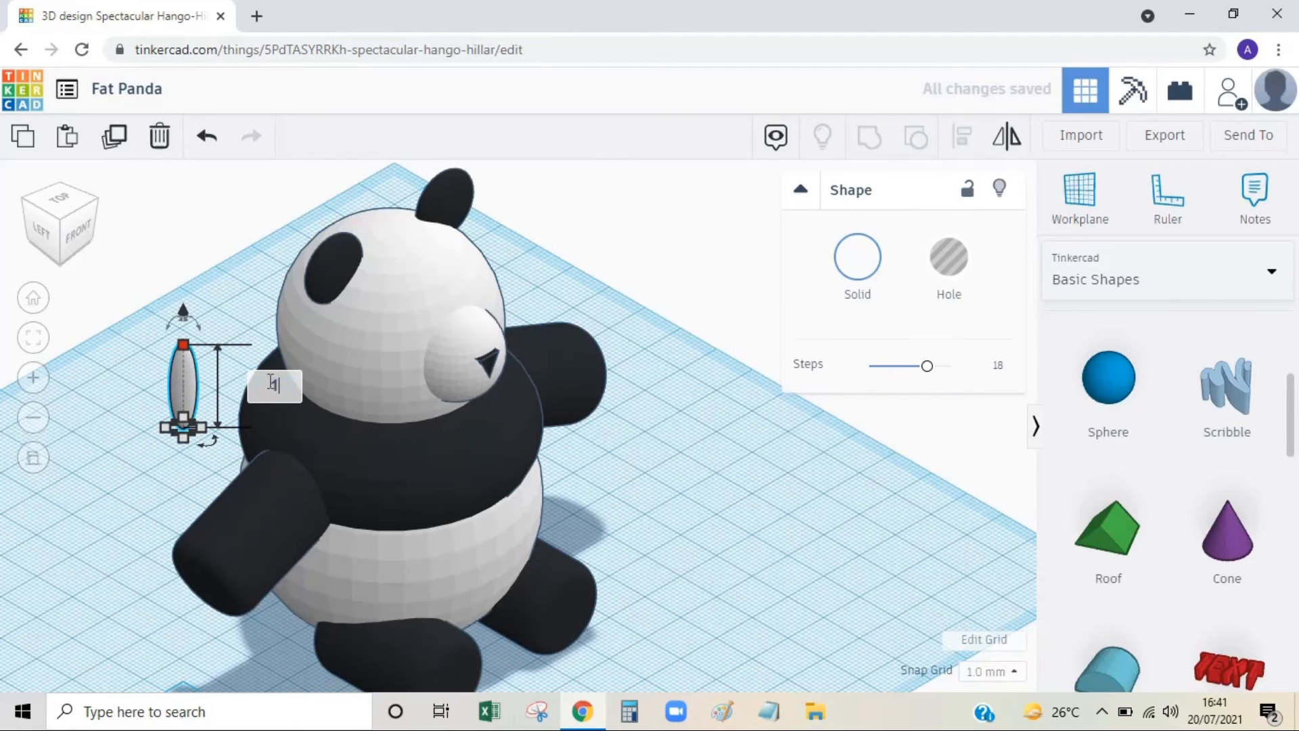
pyautogui.press('Return')
pyautogui.click(217, 333)
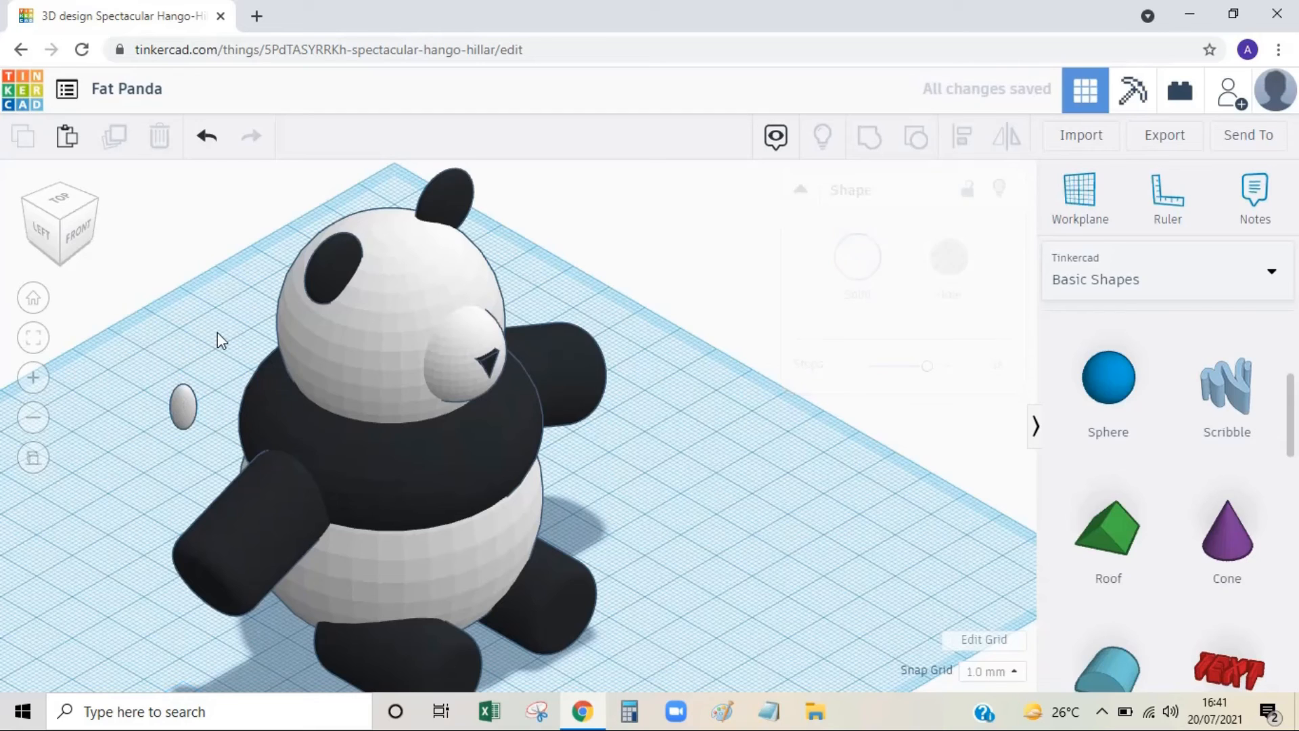
# Set the sideways width of the small white ellipsoid beside the head to 10 mm
pyautogui.click(184, 410)
pyautogui.click(46, 236)
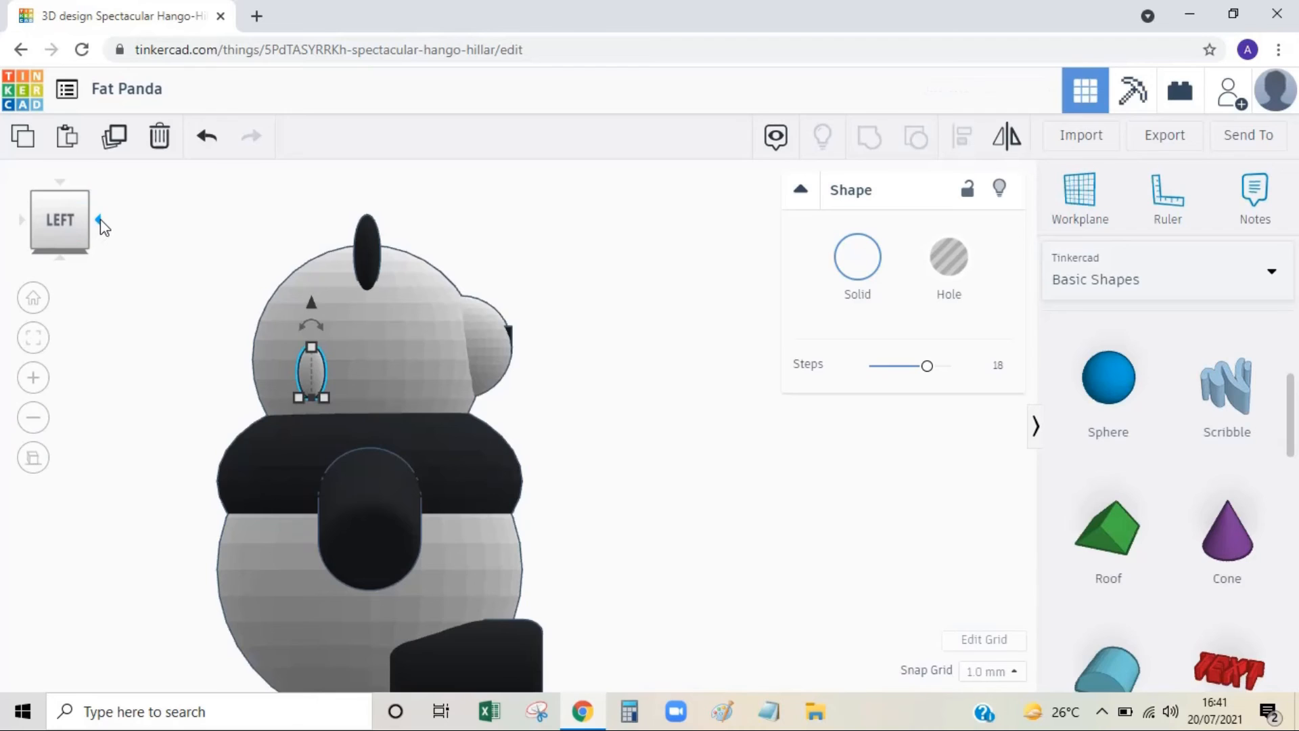
pyautogui.click(98, 221)
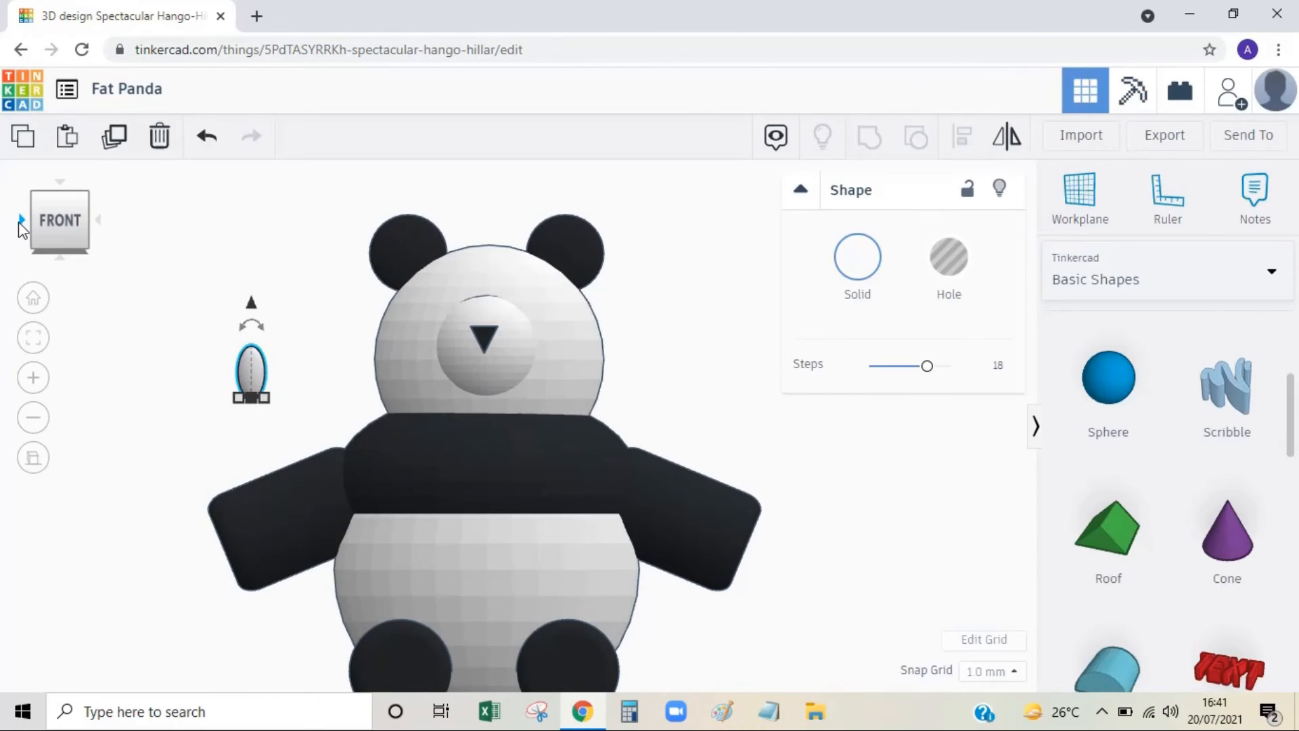
pyautogui.click(39, 196)
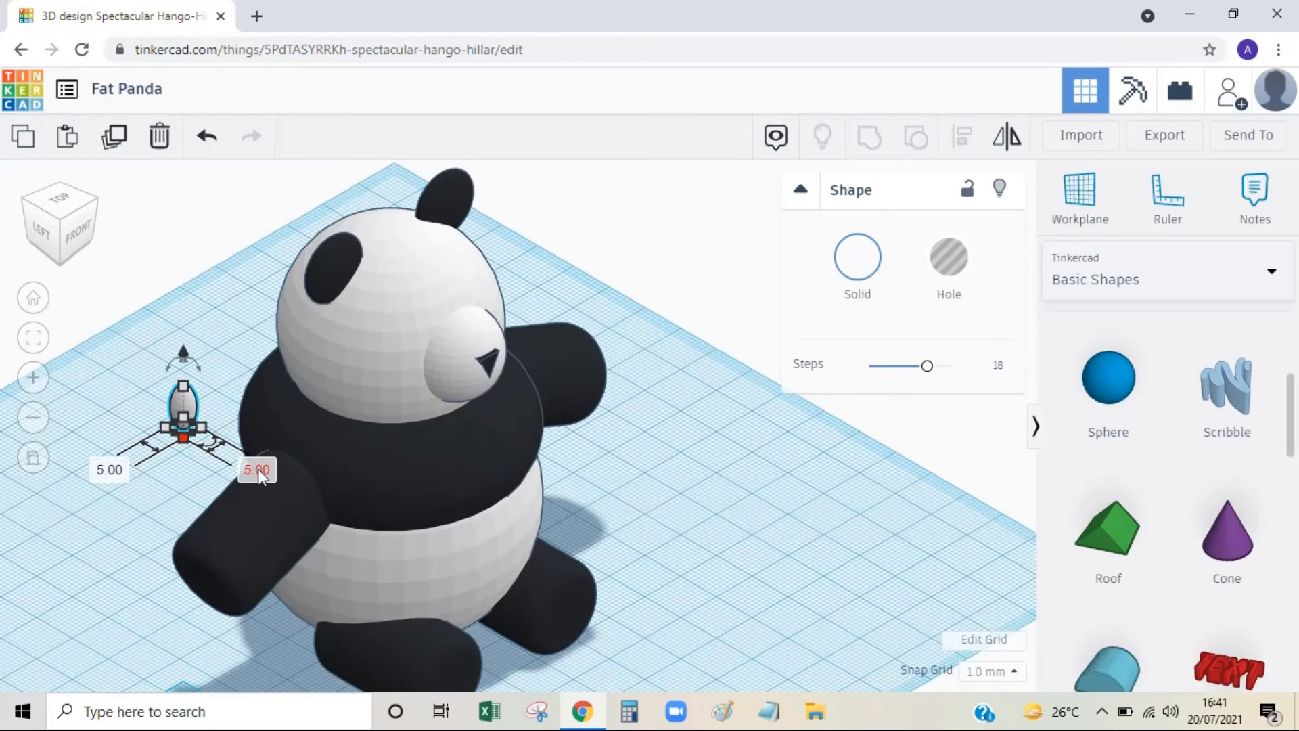
pyautogui.click(256, 469)
pyautogui.write('10')
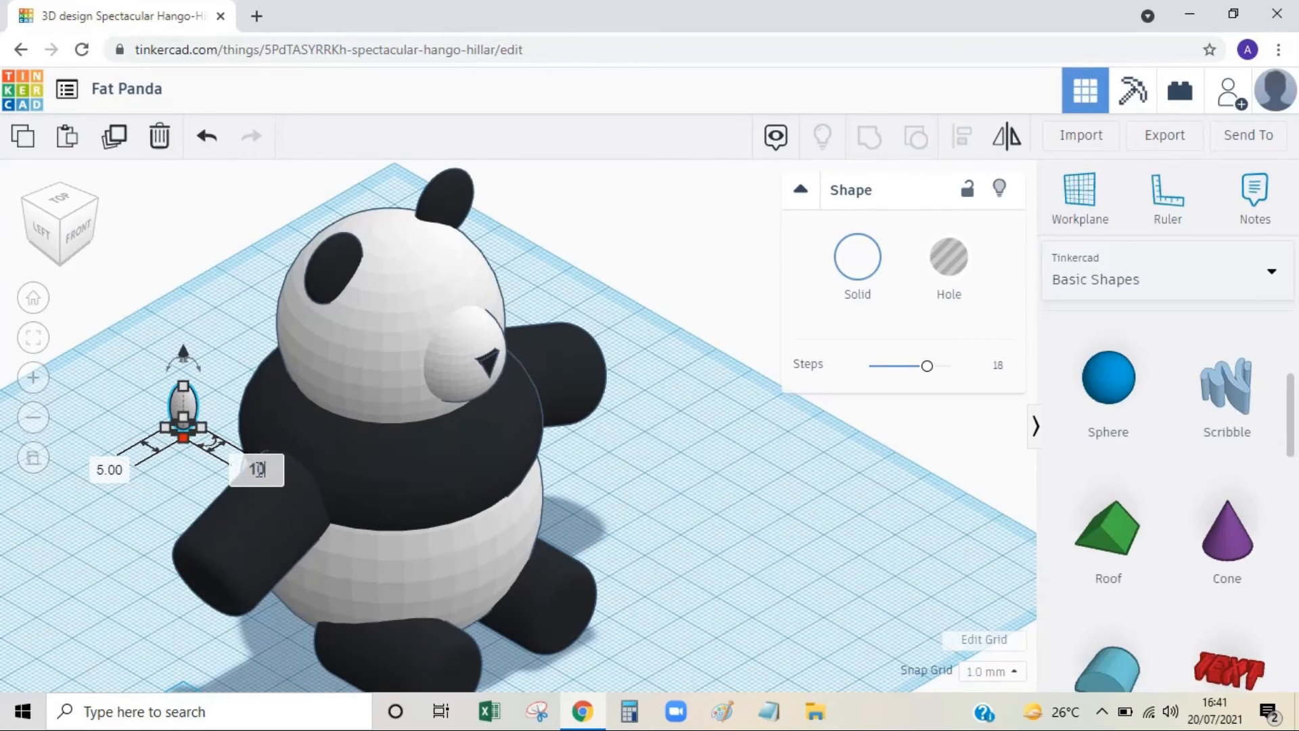
pyautogui.press('Return')
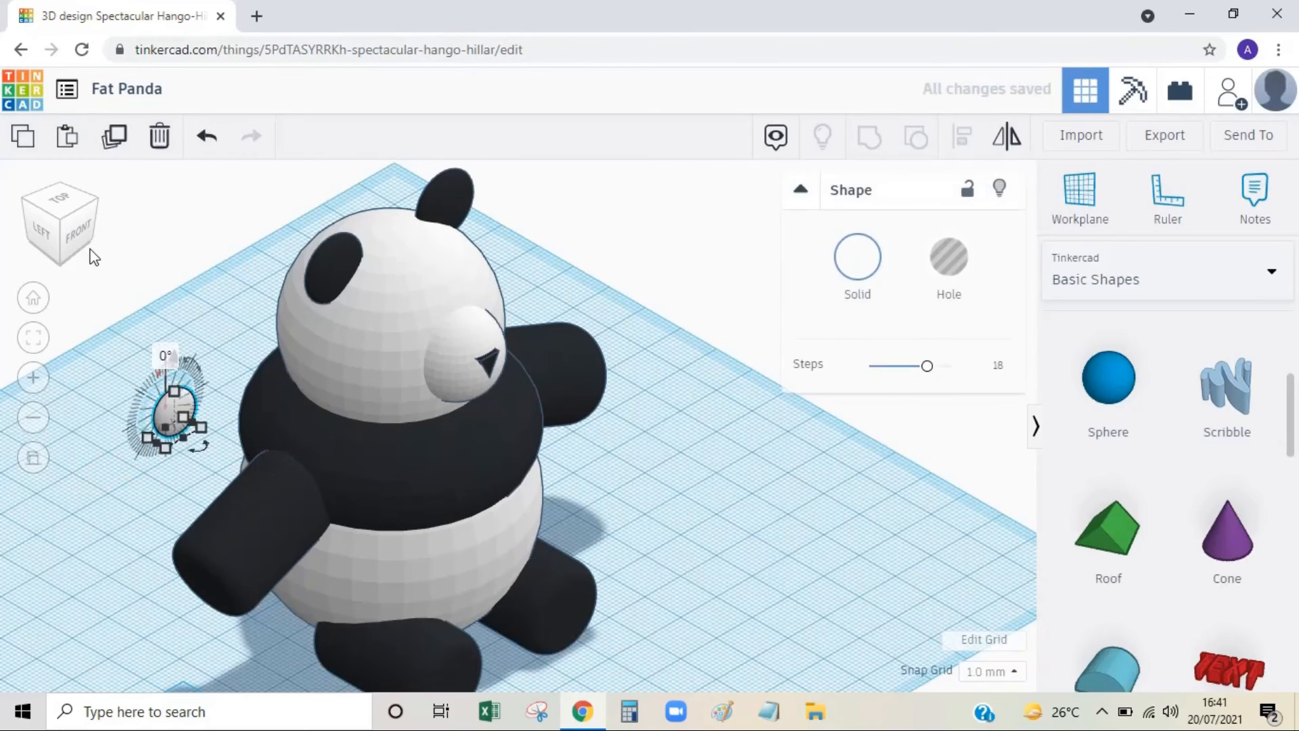
# Tilt the flattened white ellipsoid so its upper end leans towards the back of the head
pyautogui.click(41, 238)
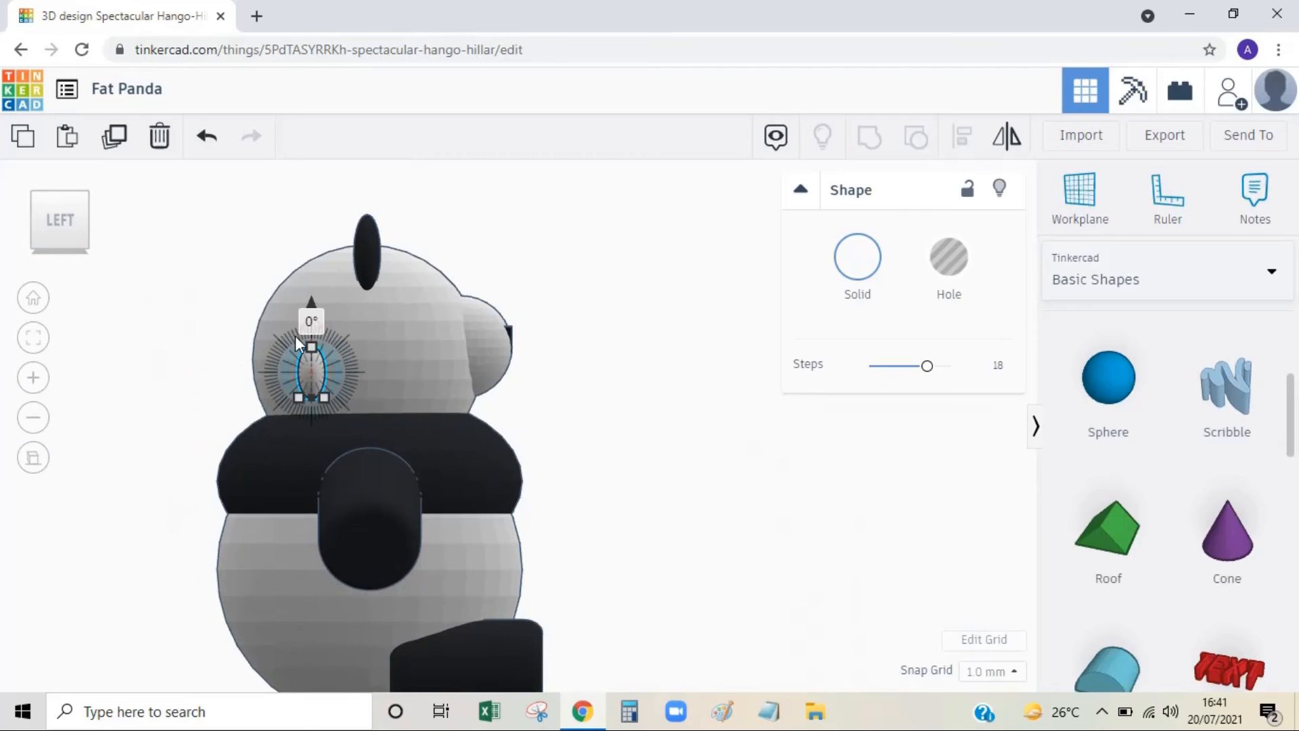
pyautogui.moveTo(295, 336); pyautogui.dragTo(274, 343)
pyautogui.click(212, 318)
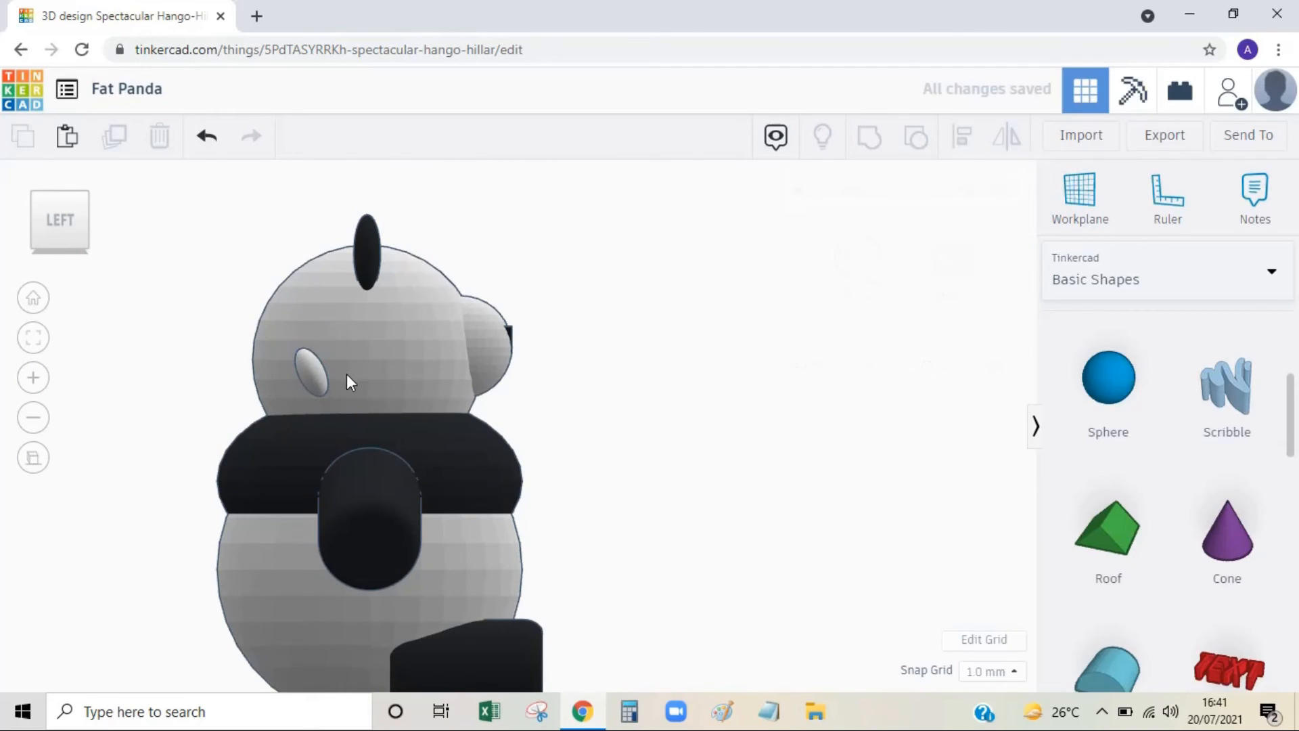
# Colour the tilted ellipsoid black and raise it to 77 mm above the workplane
pyautogui.click(315, 375)
pyautogui.click(857, 267)
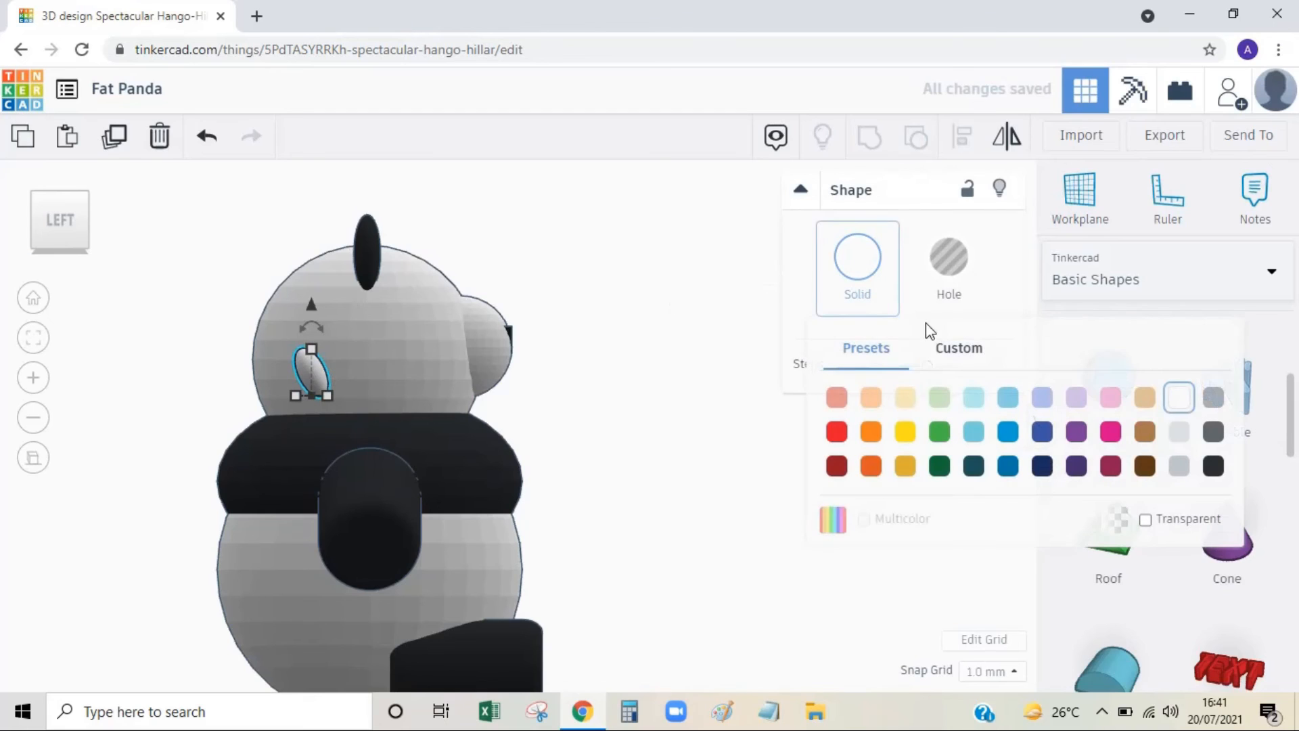
pyautogui.click(1213, 466)
pyautogui.click(675, 331)
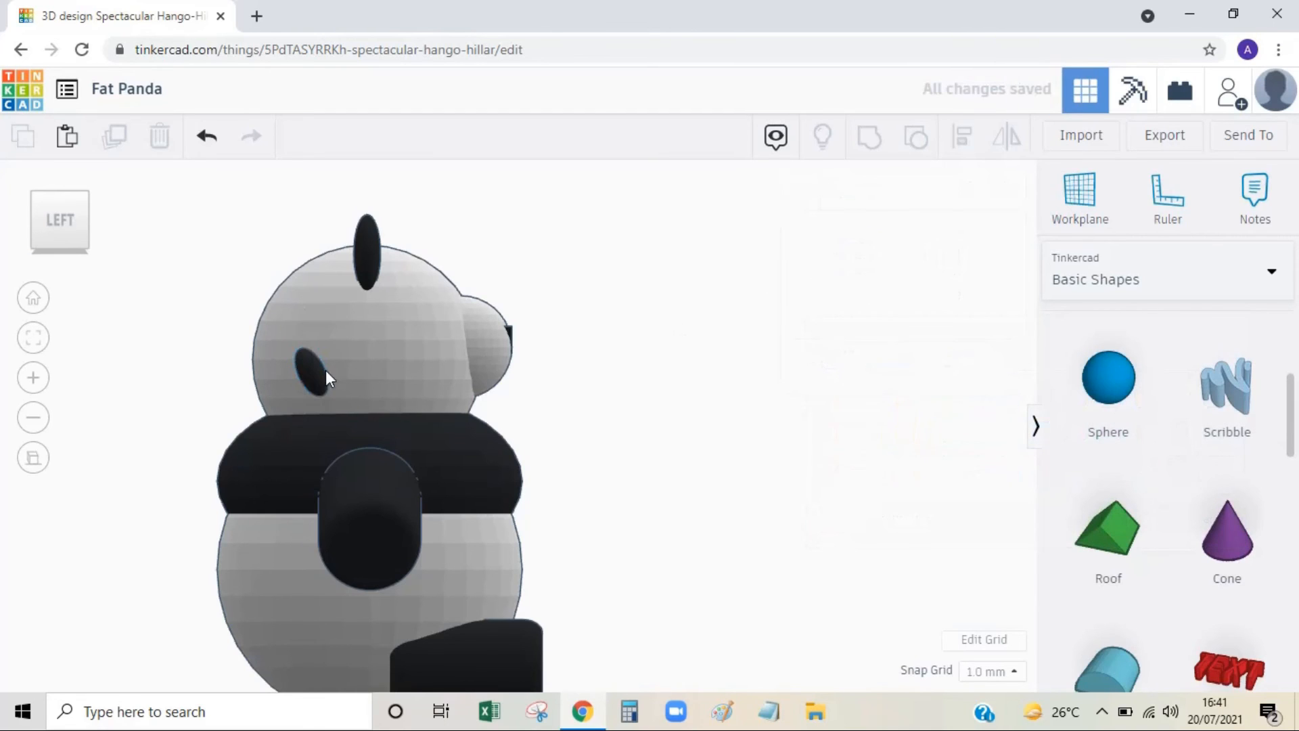
pyautogui.click(326, 377)
pyautogui.moveTo(314, 303); pyautogui.dragTo(318, 236)
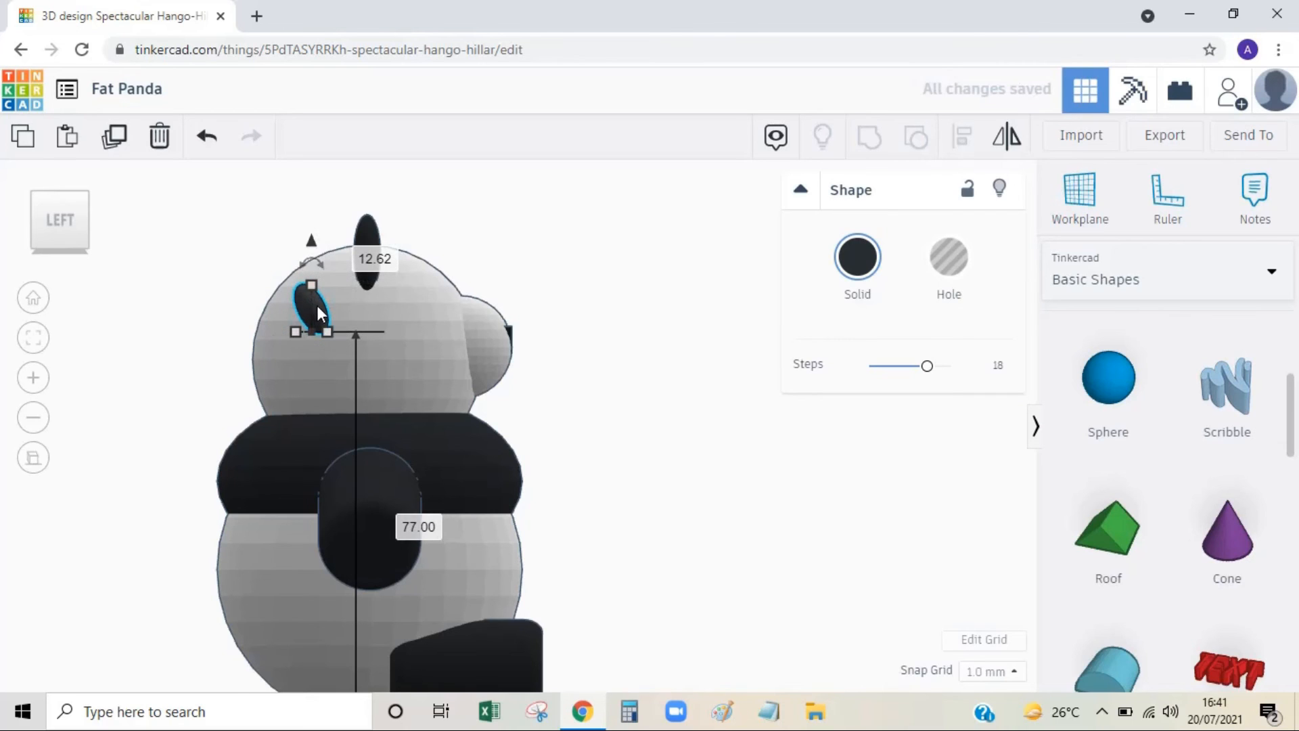
# Move the black ellipsoid forward to the front of the head, and place it on the face above the snout's left side as an eye patch
pyautogui.moveTo(317, 306); pyautogui.dragTo(460, 307)
pyautogui.click(103, 222)
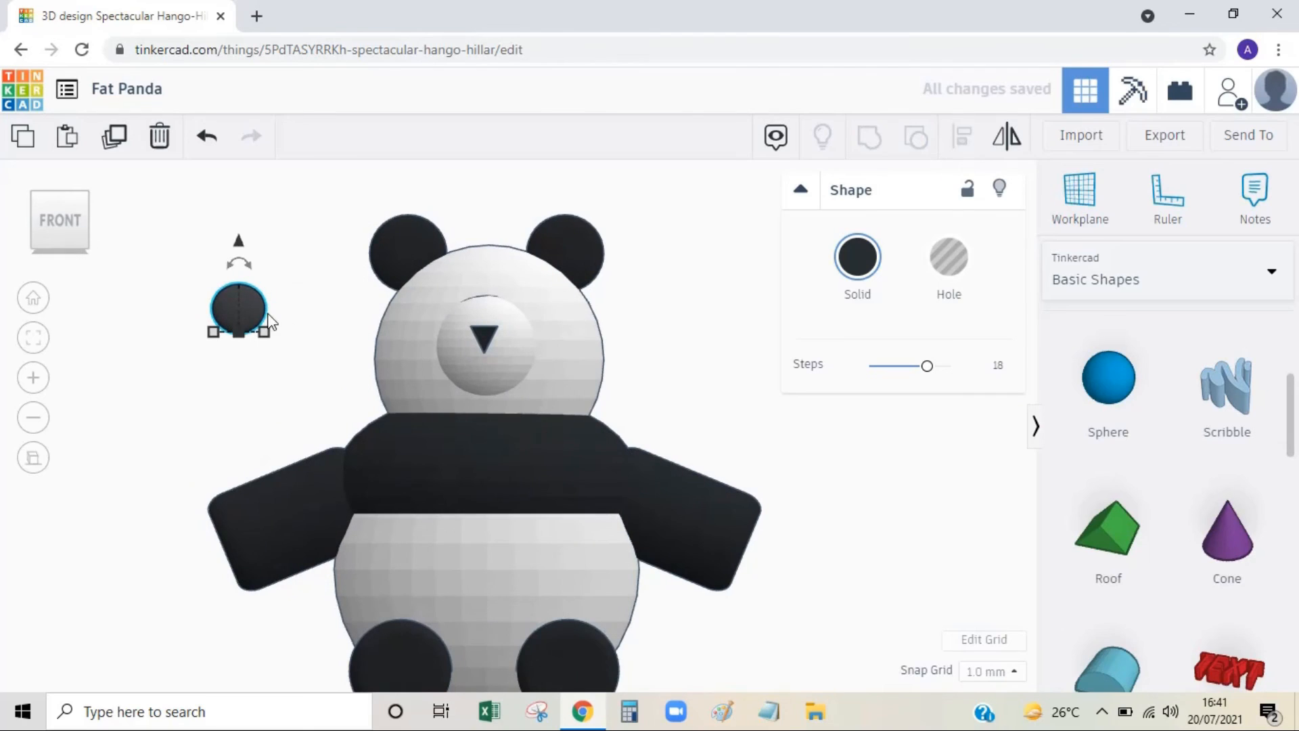
pyautogui.moveTo(262, 316); pyautogui.dragTo(457, 322)
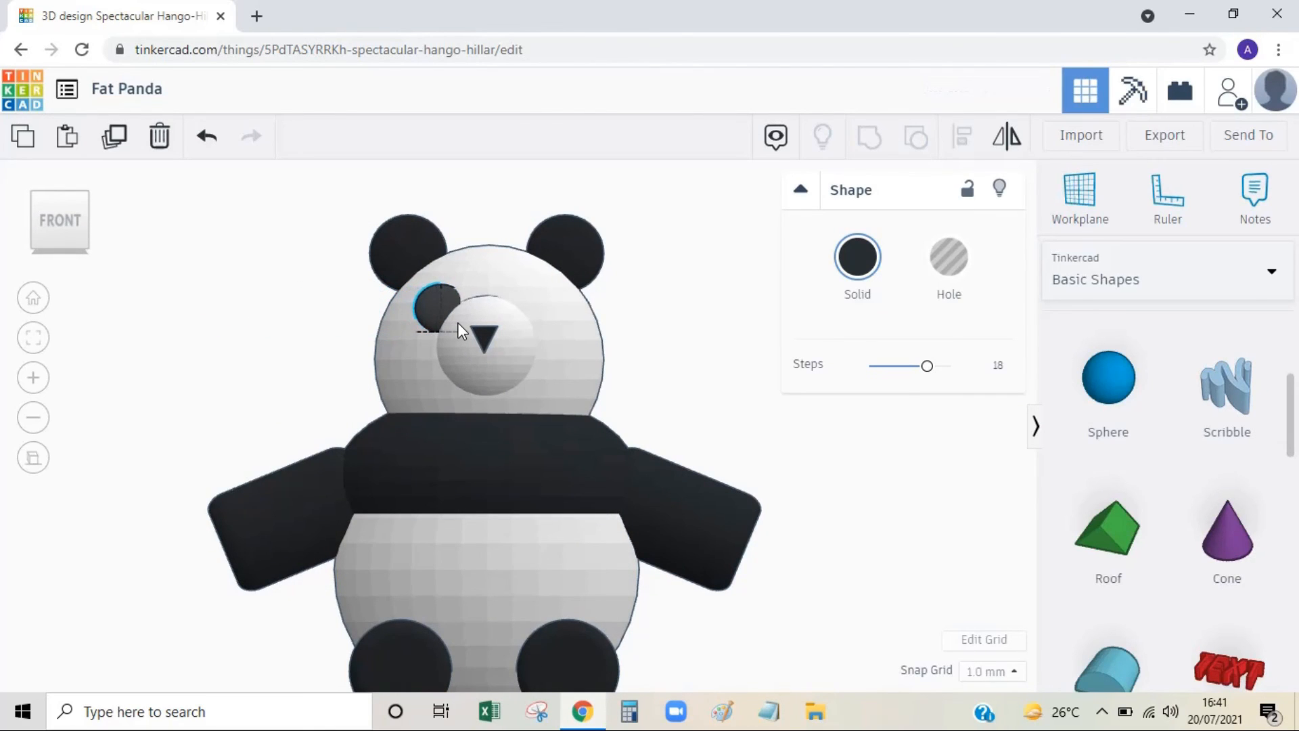
pyautogui.click(281, 284)
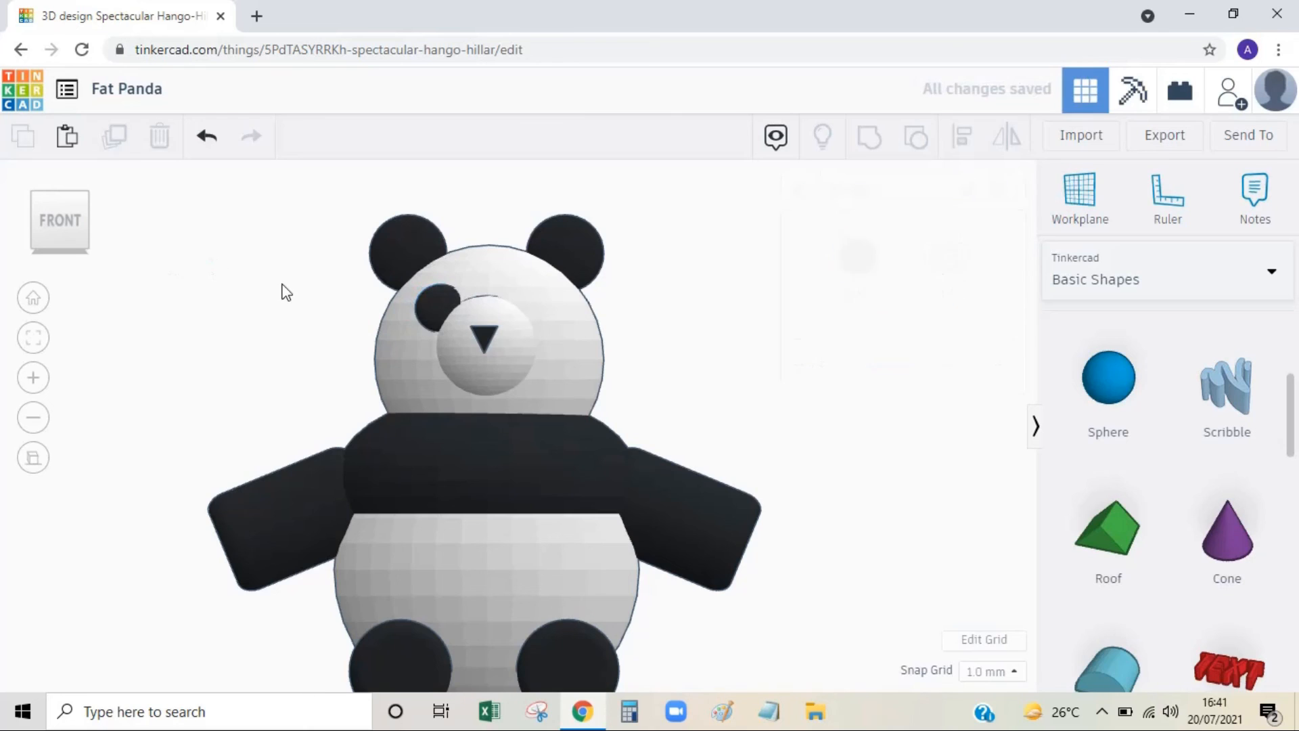
# Duplicate the black eye patch and place the copy at the same height on the other side of the snout
pyautogui.click(443, 303)
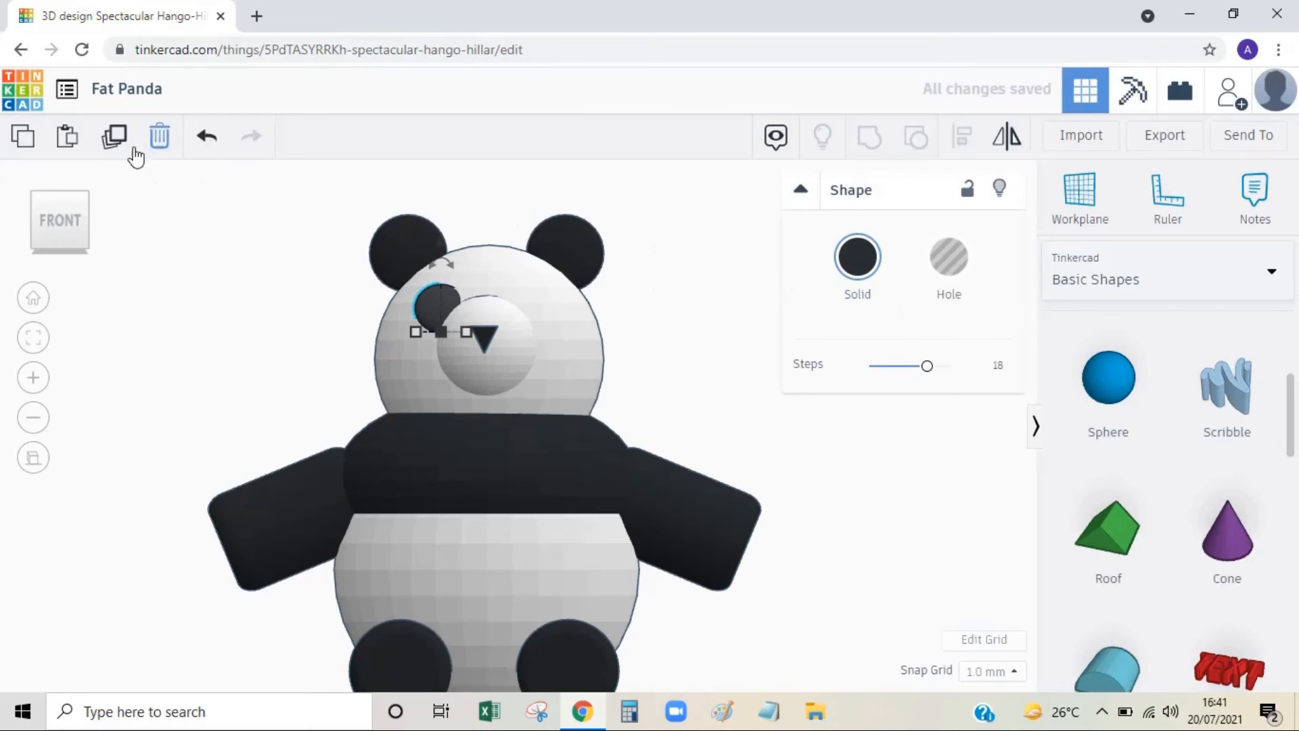
pyautogui.click(158, 138)
pyautogui.hotkey('ctrl', 'z')
pyautogui.hotkey('ctrl', 'd')
pyautogui.moveTo(424, 302); pyautogui.dragTo(520, 332)
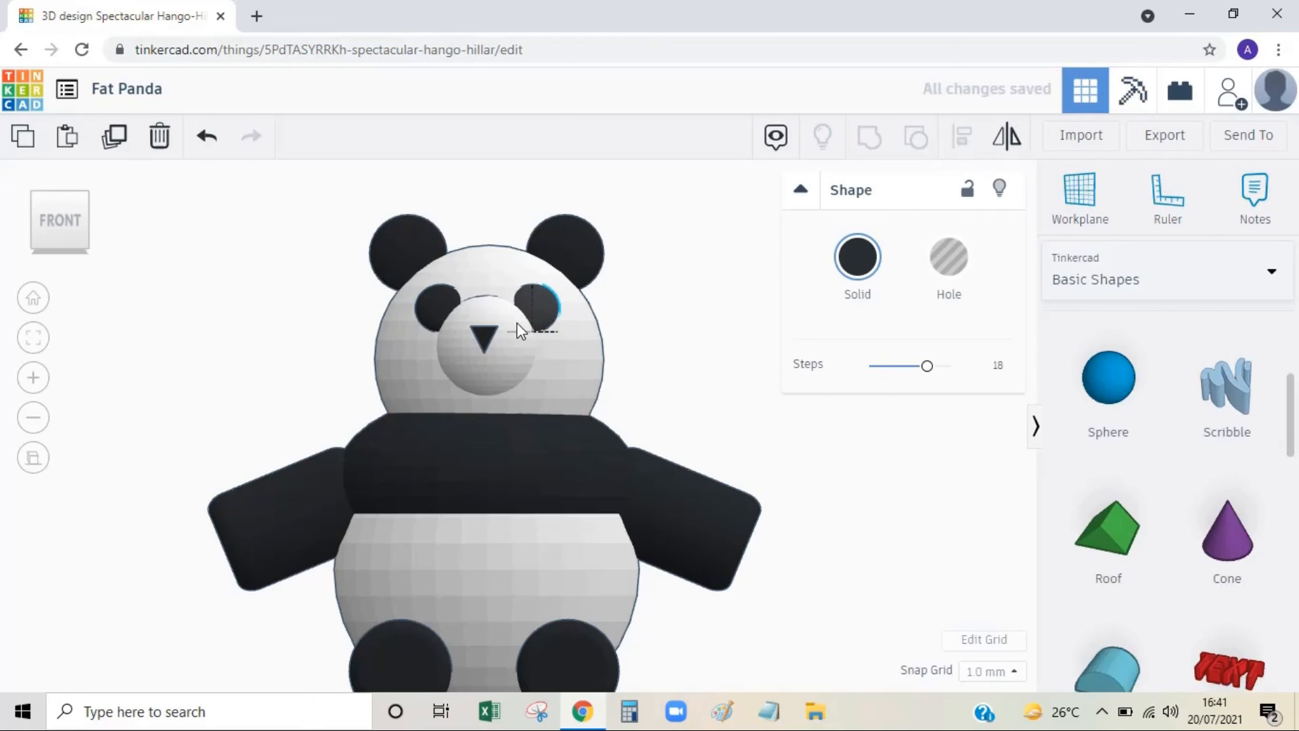
pyautogui.click(171, 257)
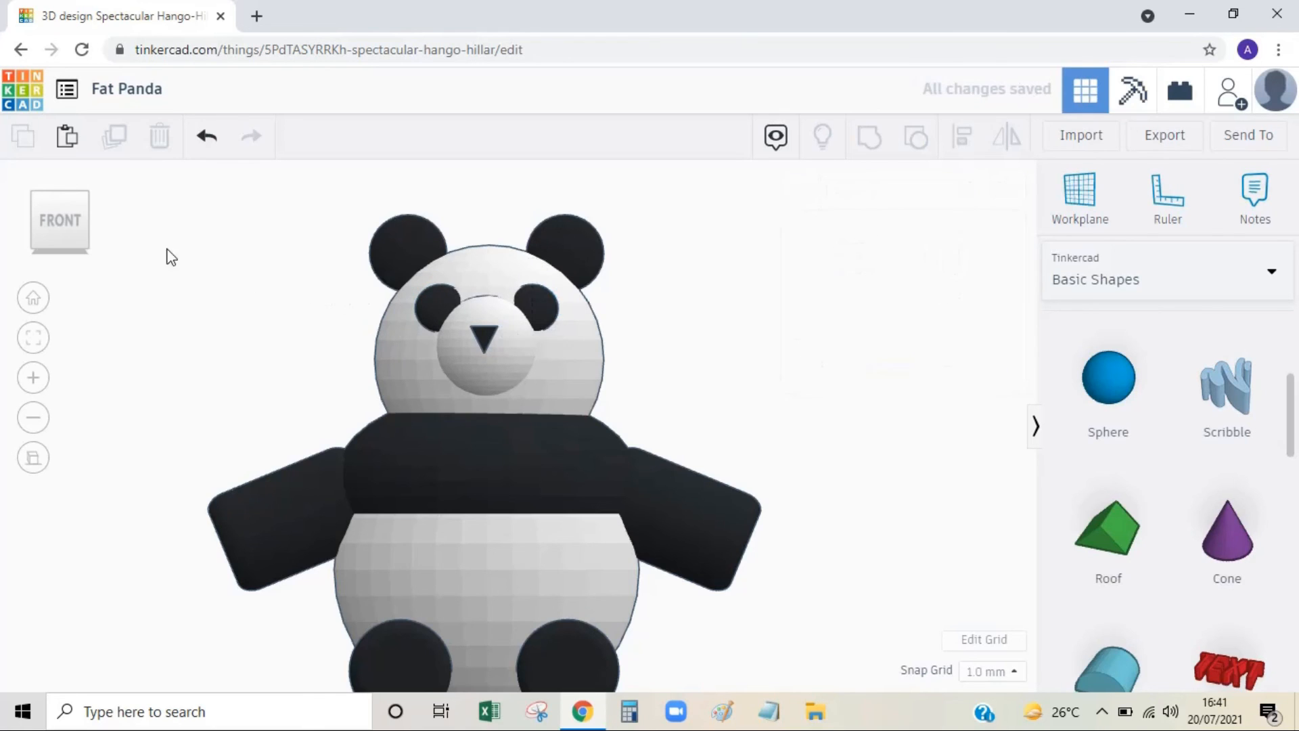
# Move all the panda's shapes together 10 mm towards the back of the workplane and 4 mm to the right as seen from the front
pyautogui.click(36, 201)
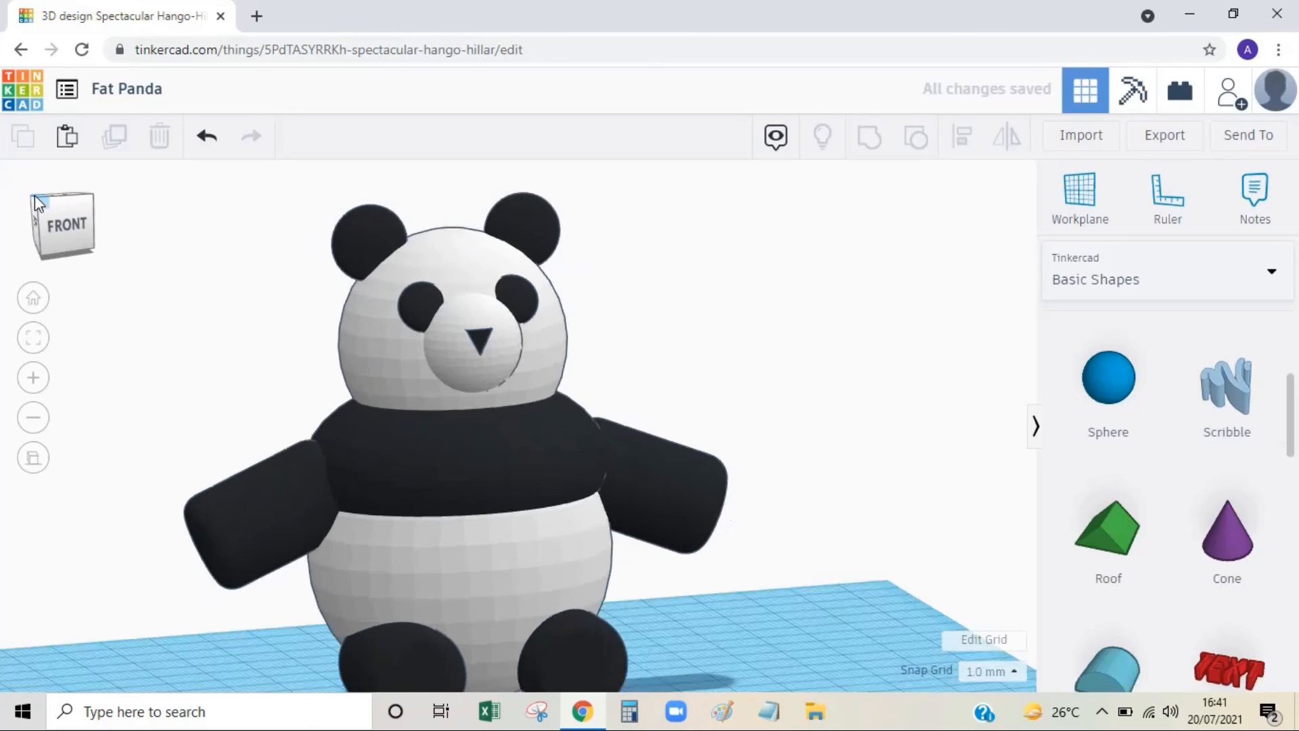
pyautogui.click(78, 232)
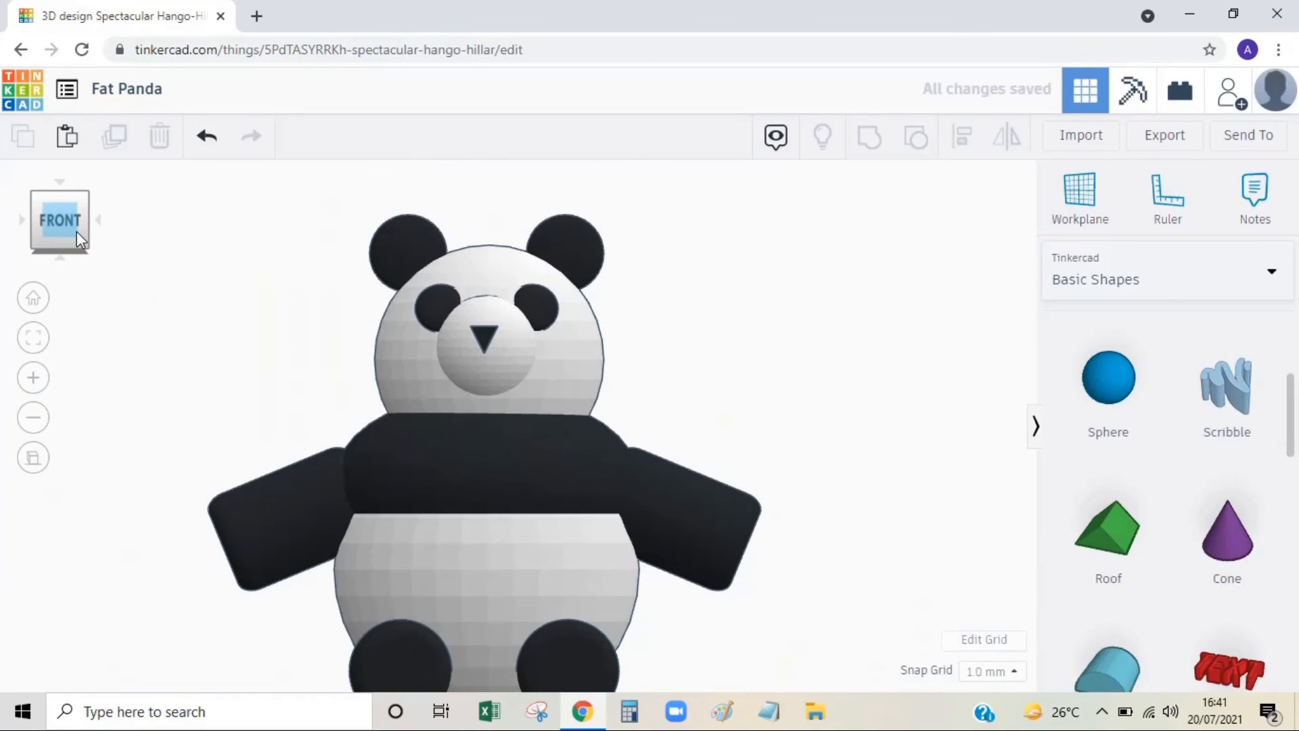
pyautogui.click(36, 198)
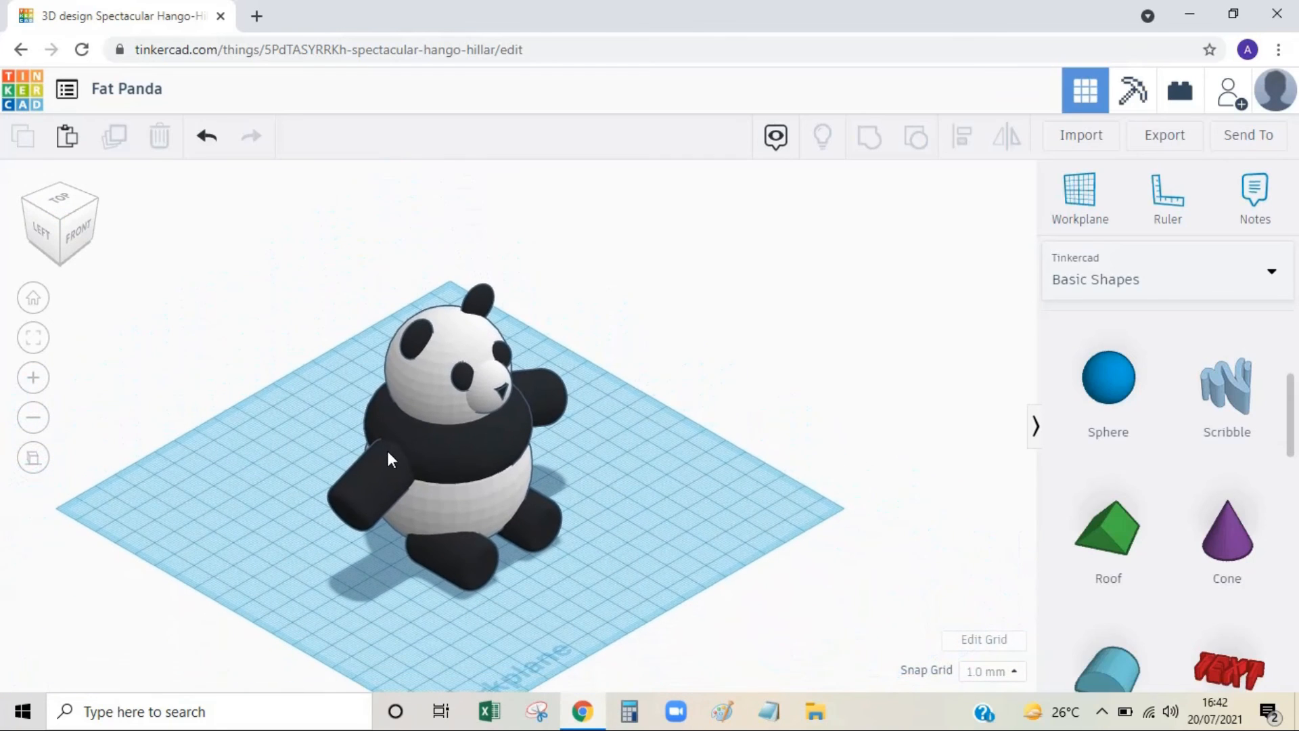
pyautogui.moveTo(317, 261); pyautogui.dragTo(628, 617)
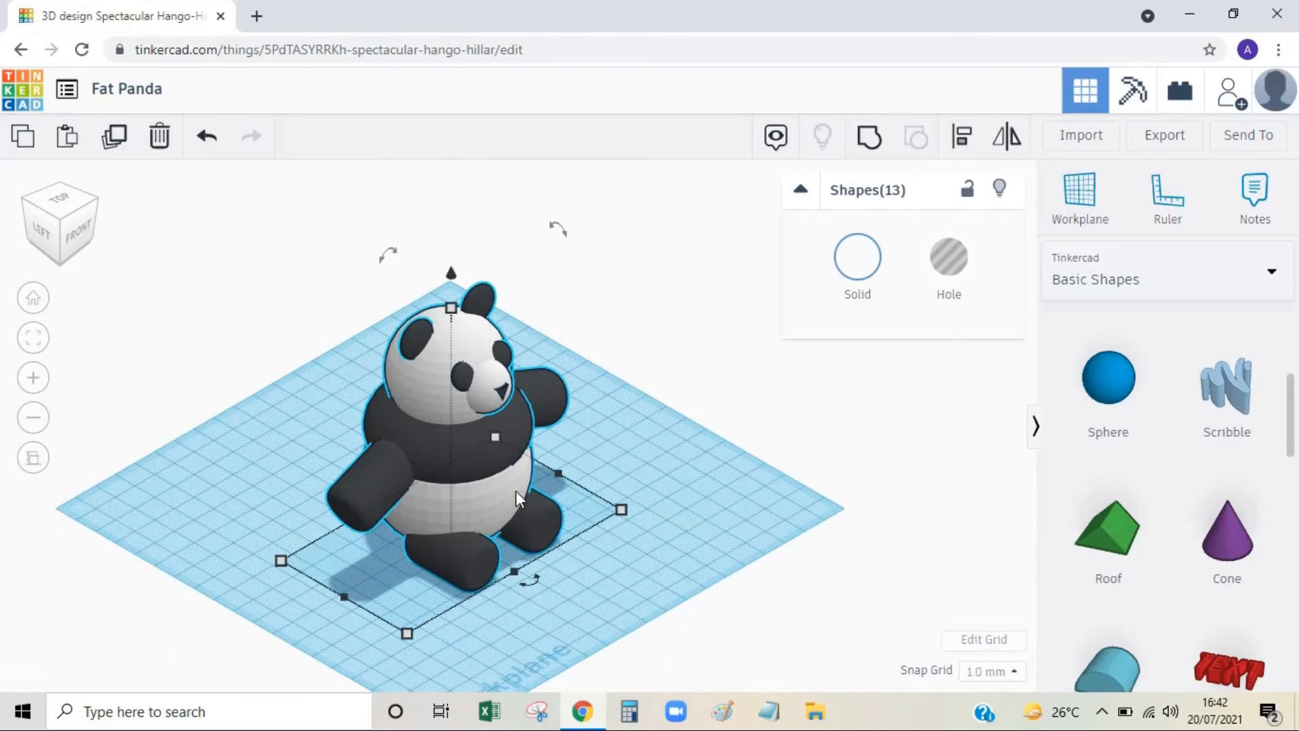
pyautogui.moveTo(516, 490)
pyautogui.mouseDown()
pyautogui.moveTo(468, 497)
pyautogui.moveTo(506, 474)
pyautogui.mouseUp()
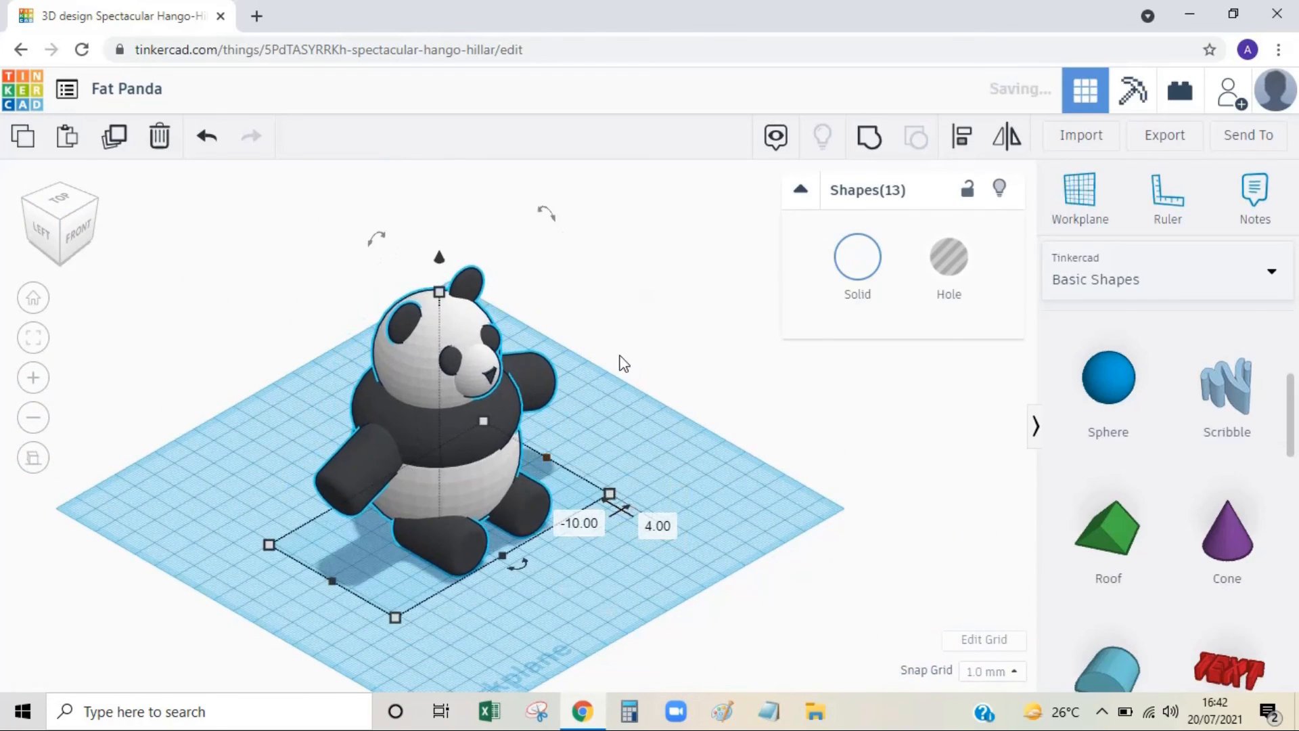
pyautogui.click(618, 365)
pyautogui.moveTo(621, 440); pyautogui.dragTo(533, 421, button='right')
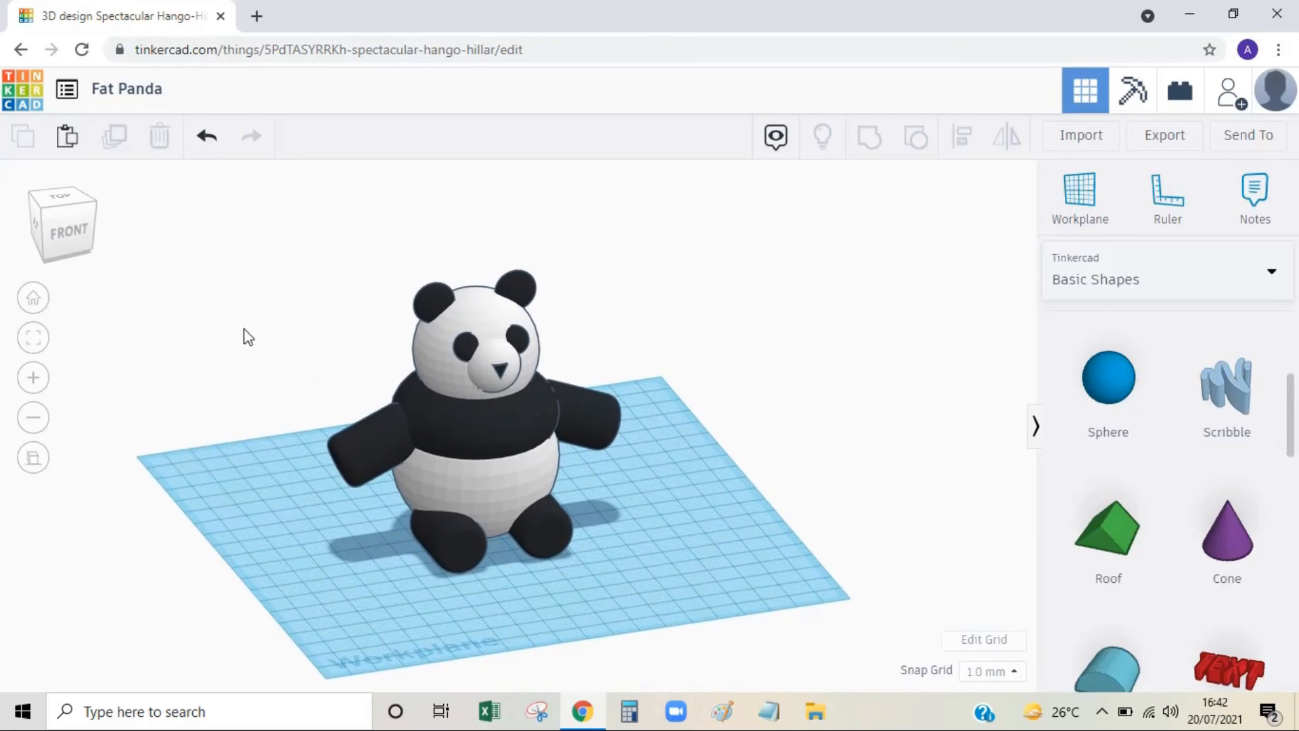
pyautogui.click(45, 207)
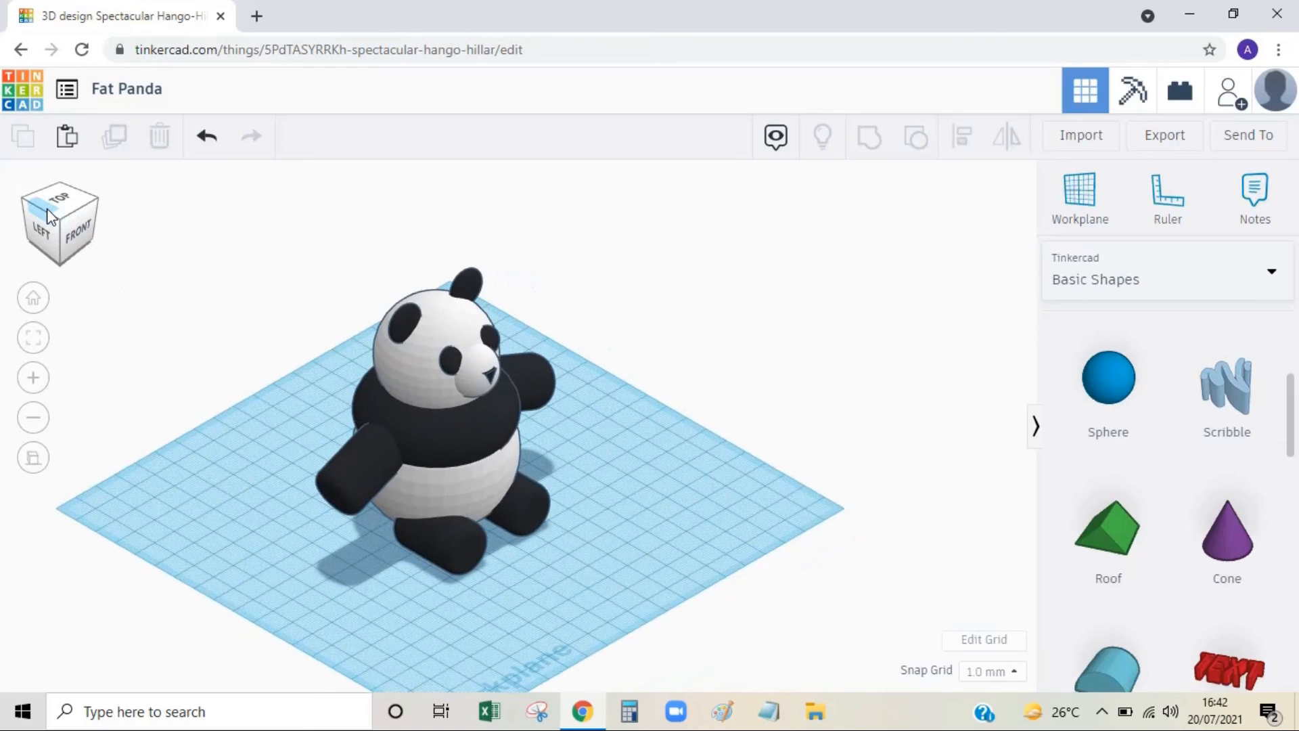